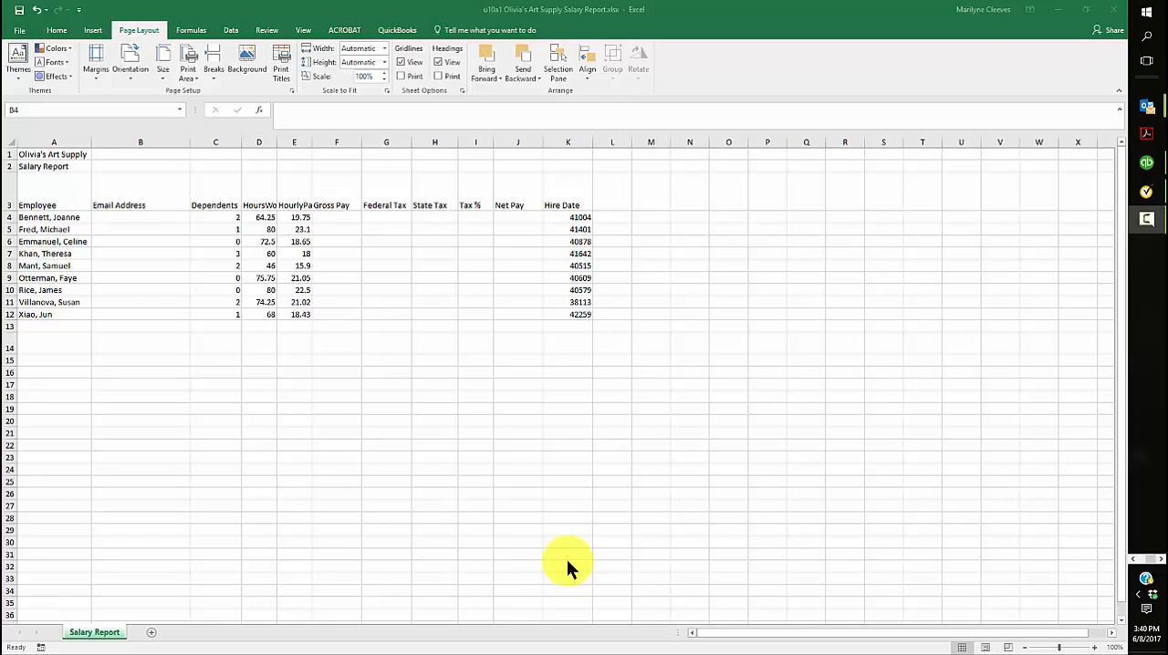
# Enter the first employee's email address in B4, built from first initial and last name at email.com
pyautogui.click(110, 215)
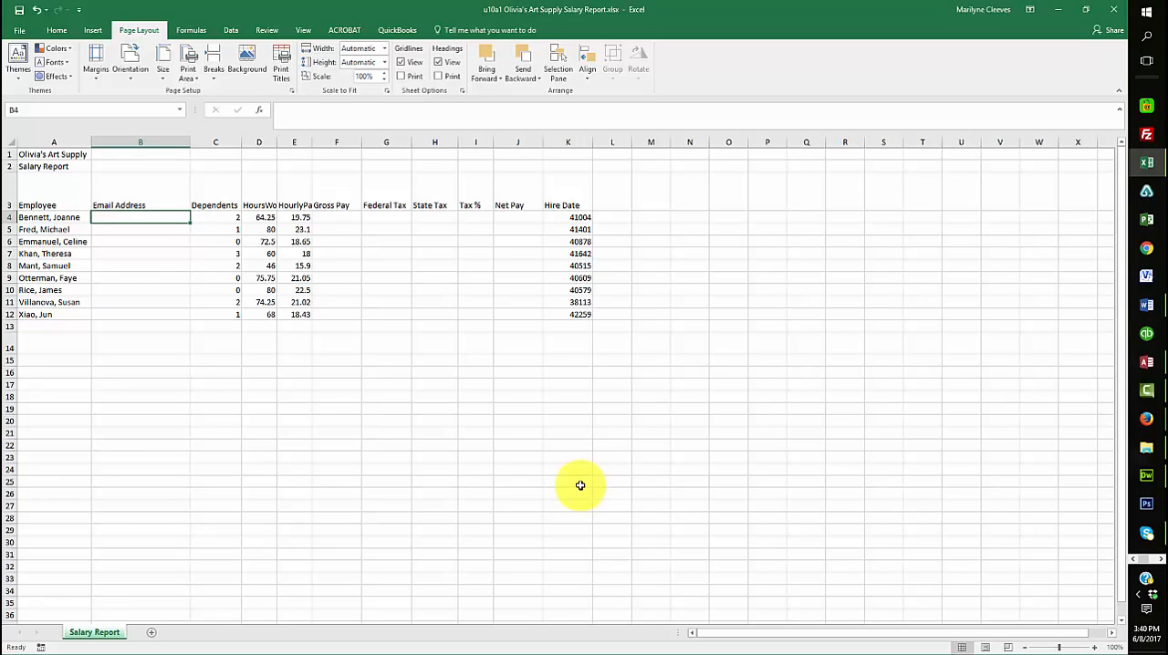
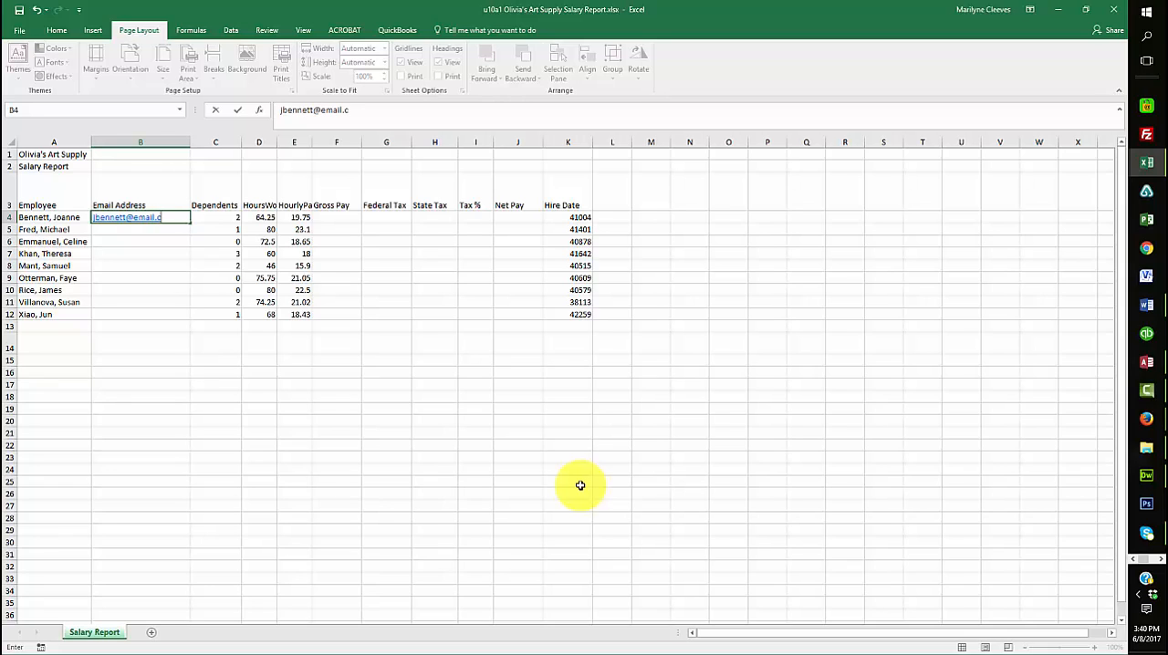
pyautogui.press('Return')
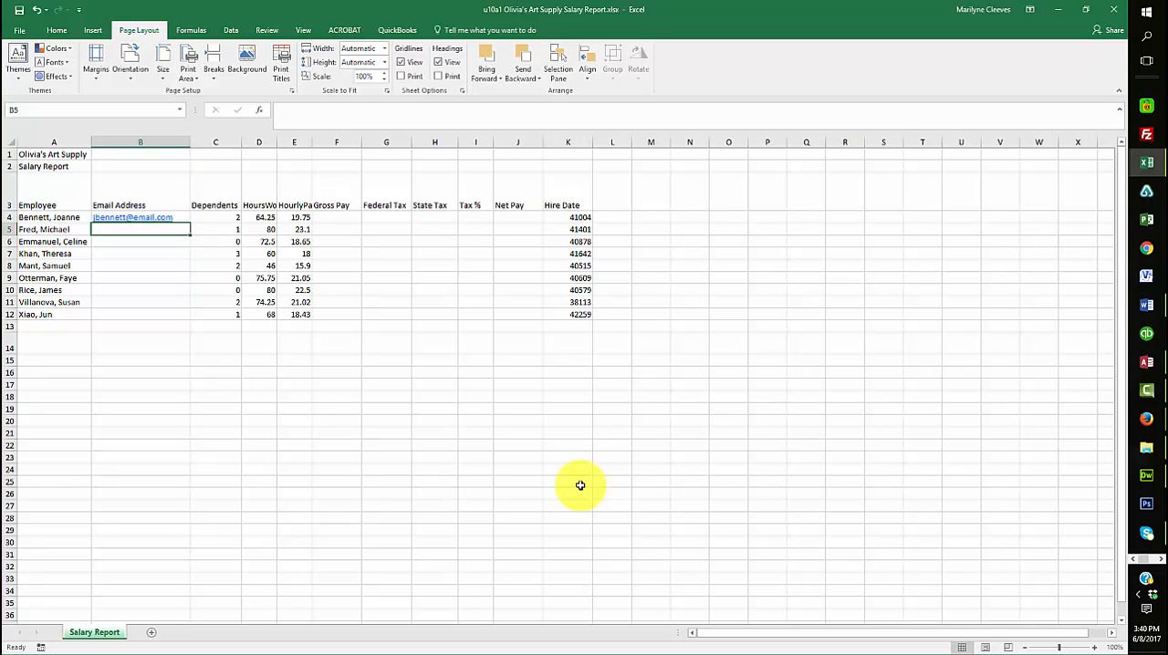
# Flash Fill the Email Address column from the example address in B4
pyautogui.press('Right')
pyautogui.press('Up')
pyautogui.press('Left')
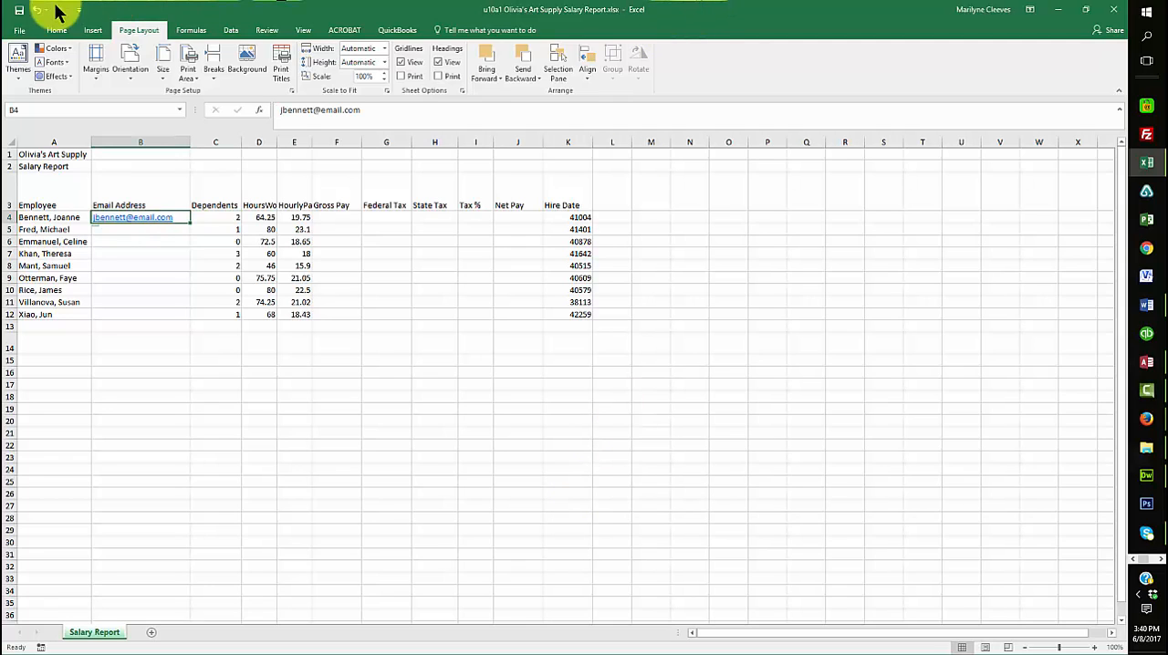
pyautogui.click(57, 30)
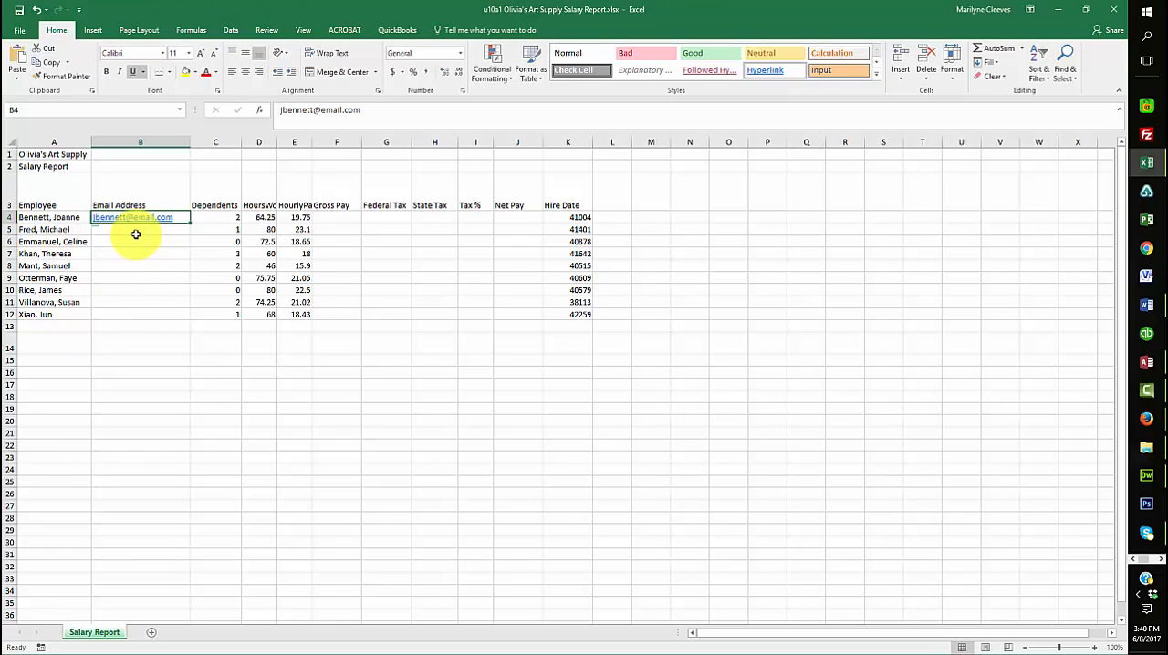
pyautogui.click(995, 62)
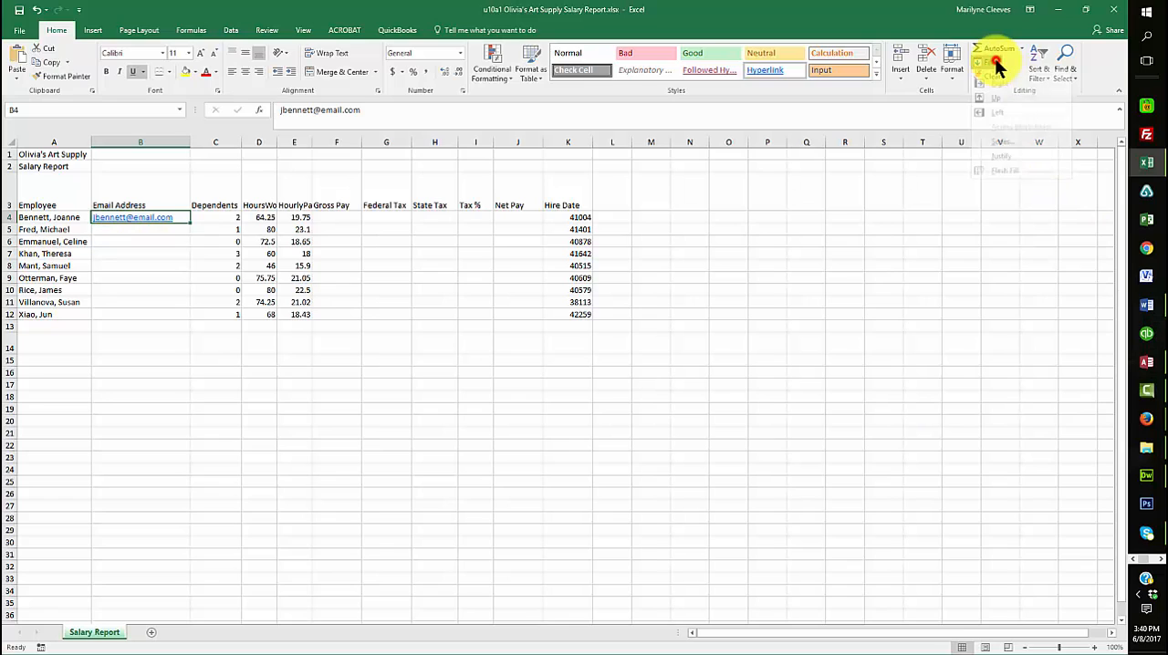
pyautogui.click(1018, 183)
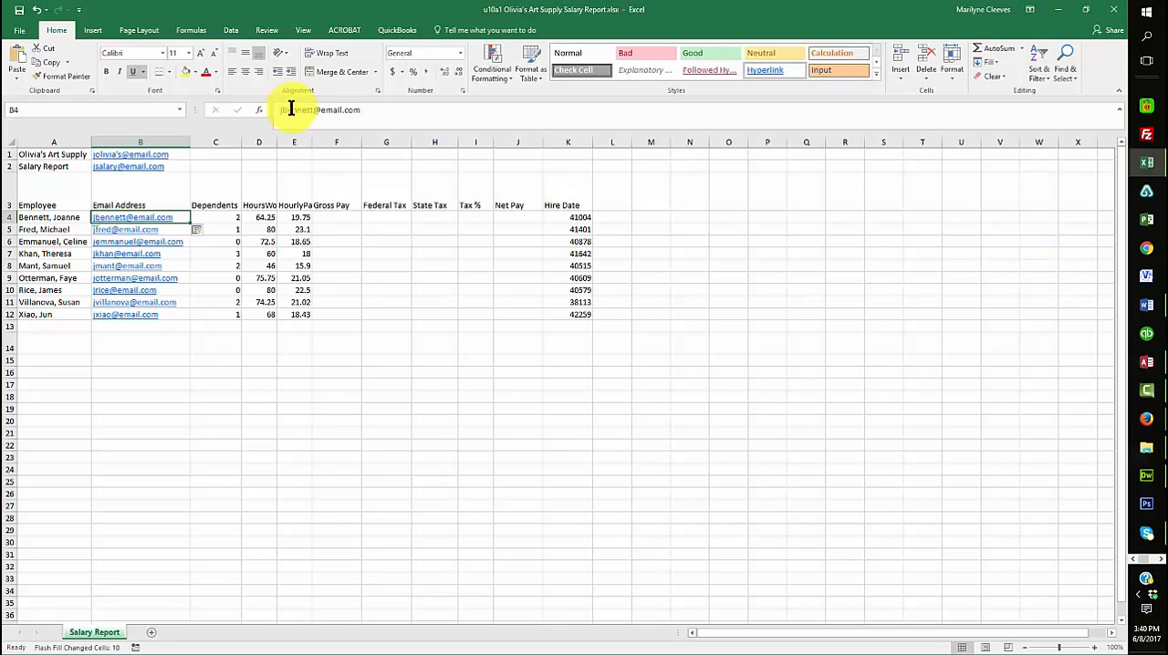
# Clear the filled email addresses from B1:B2 and B4:B12
pyautogui.moveTo(178, 151); pyautogui.dragTo(173, 166)
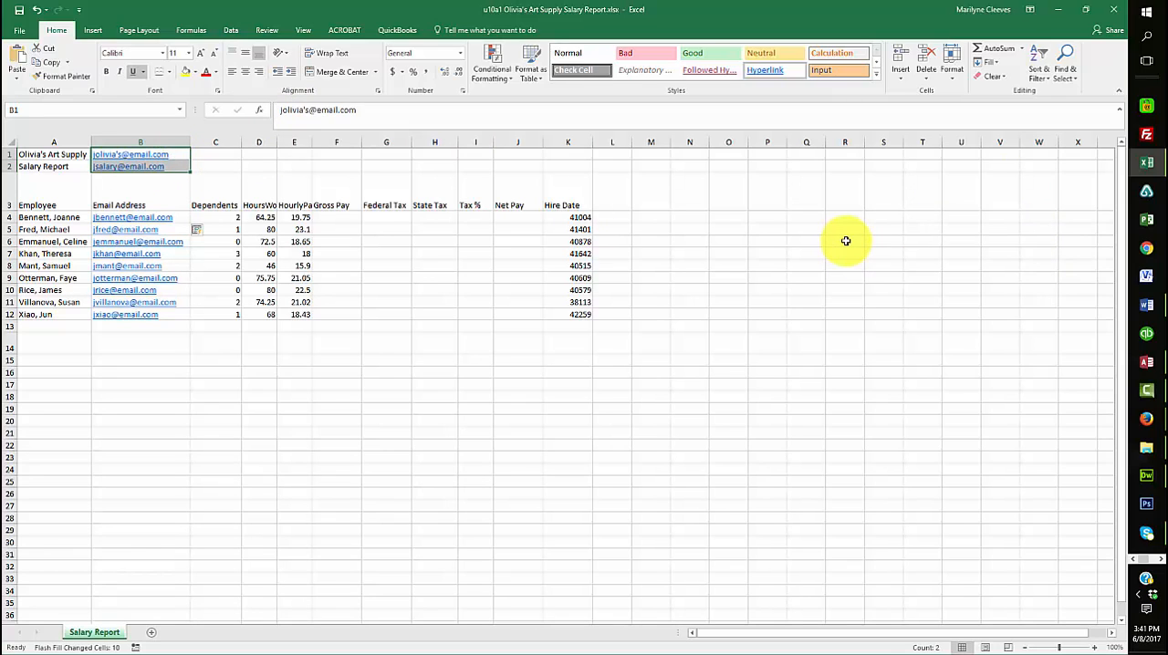
pyautogui.press('Delete')
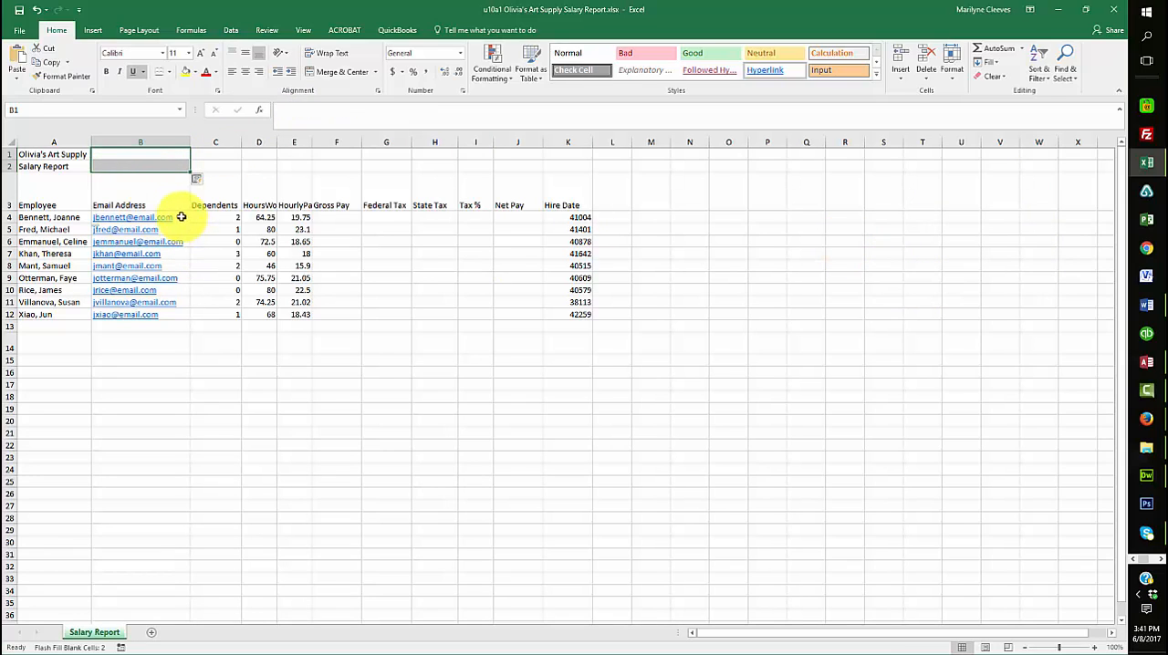
pyautogui.moveTo(182, 216); pyautogui.dragTo(169, 316)
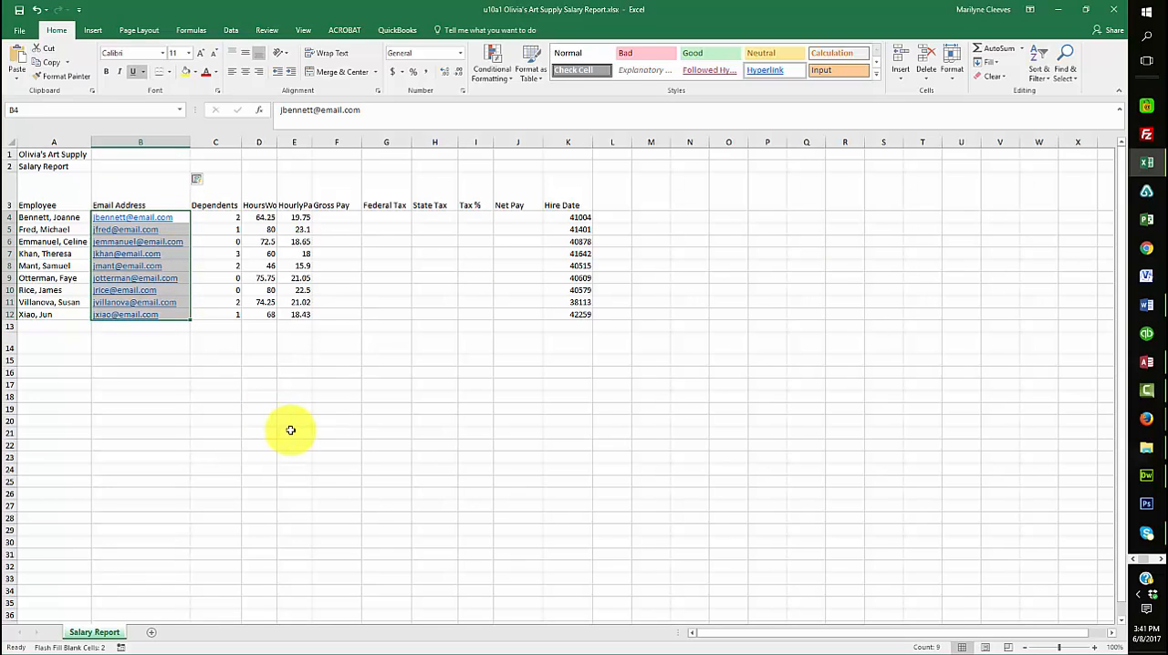
pyautogui.press('Delete')
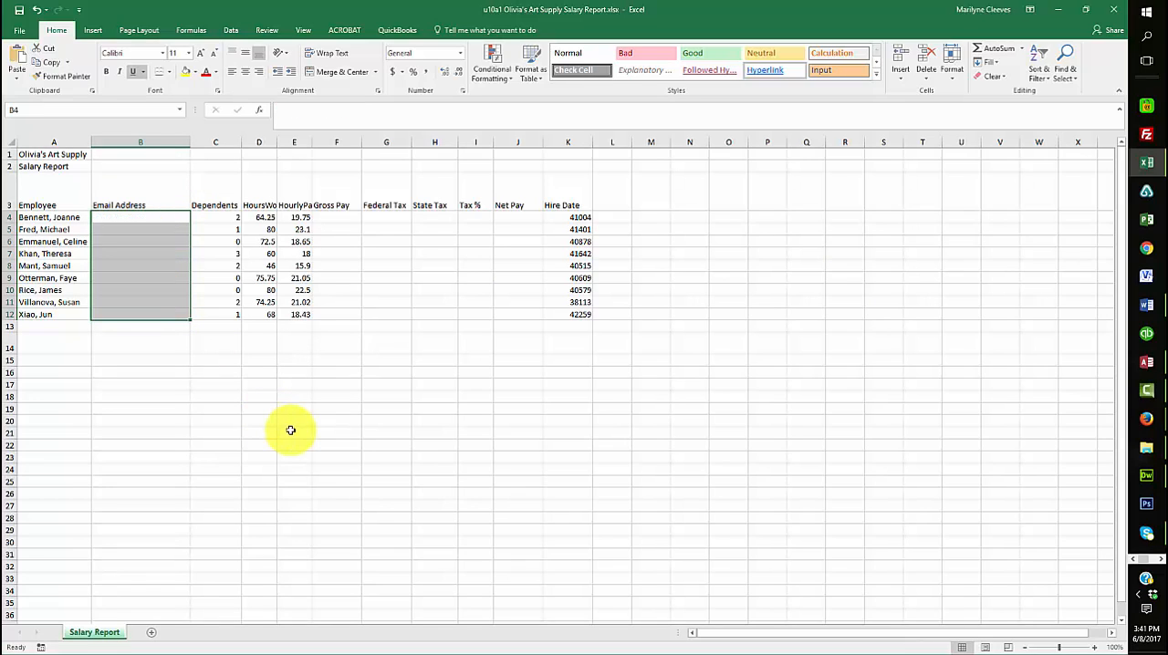
# Enter the first employee's email address in B4, using first initial and last name at gmail.com
pyautogui.click(102, 216)
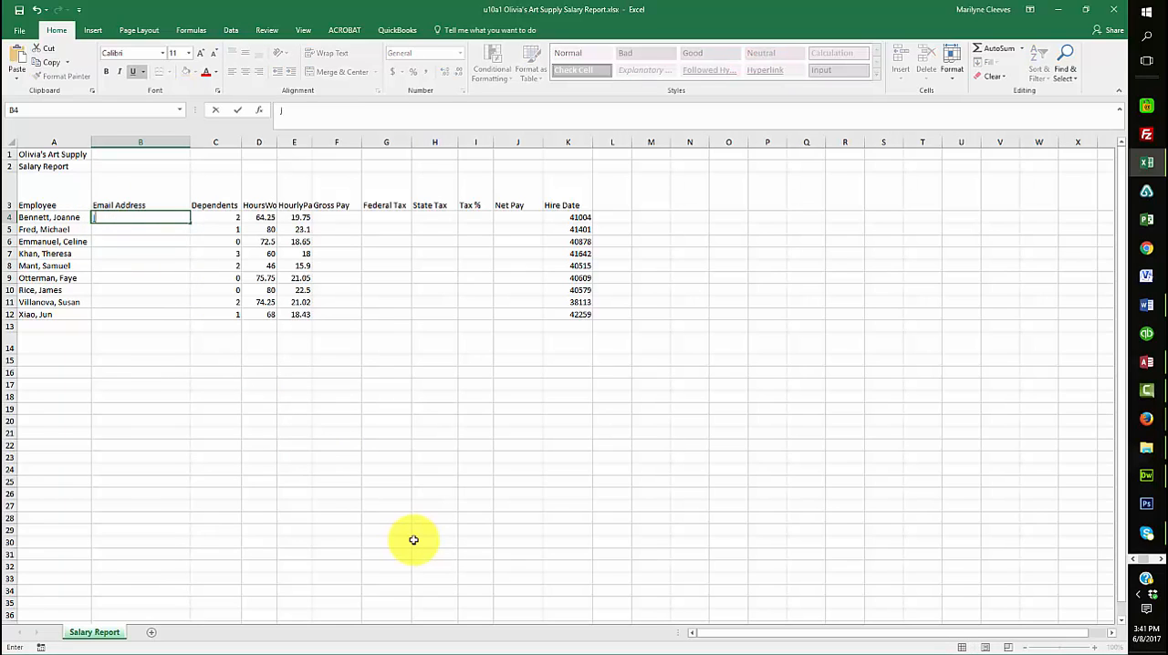
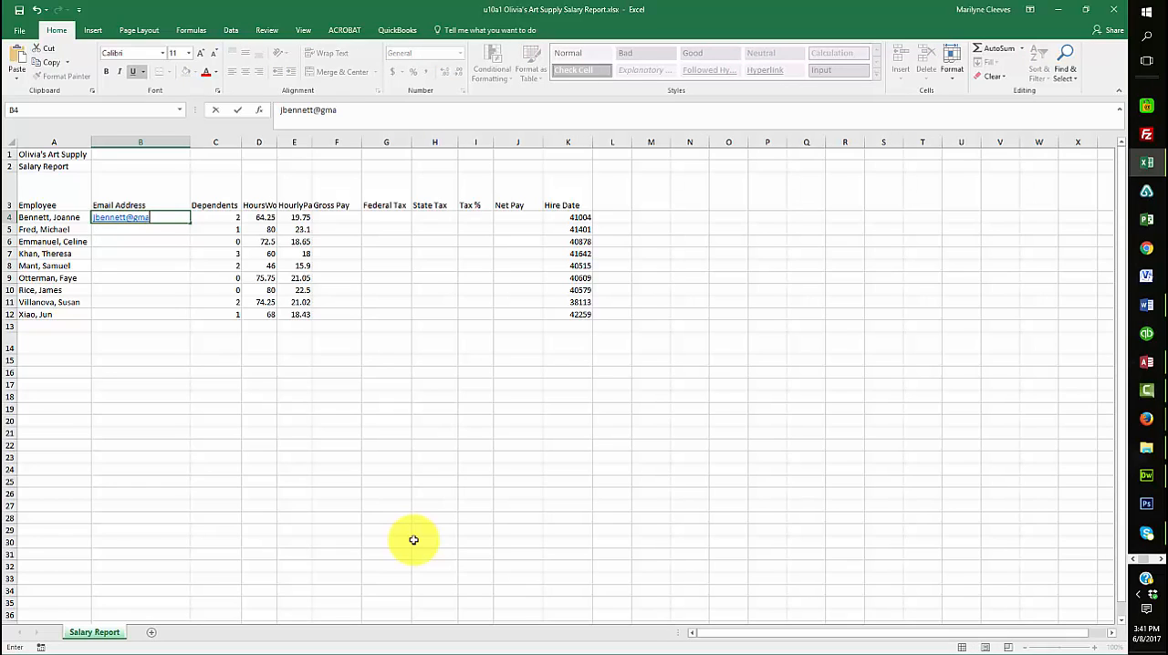
pyautogui.press('Return')
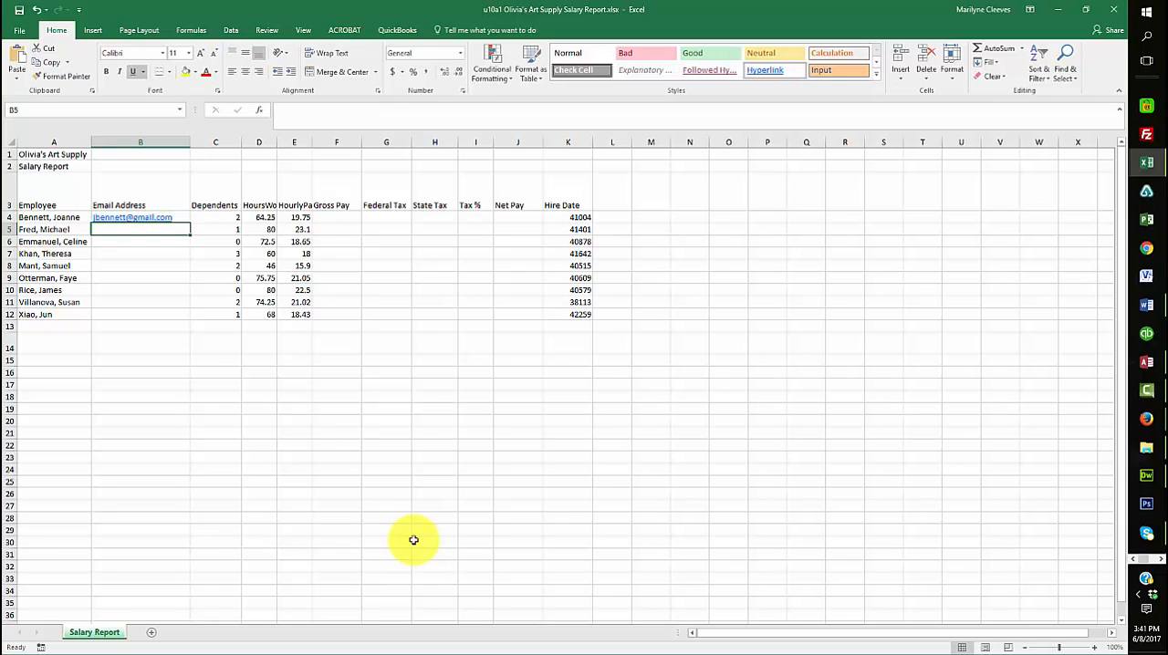
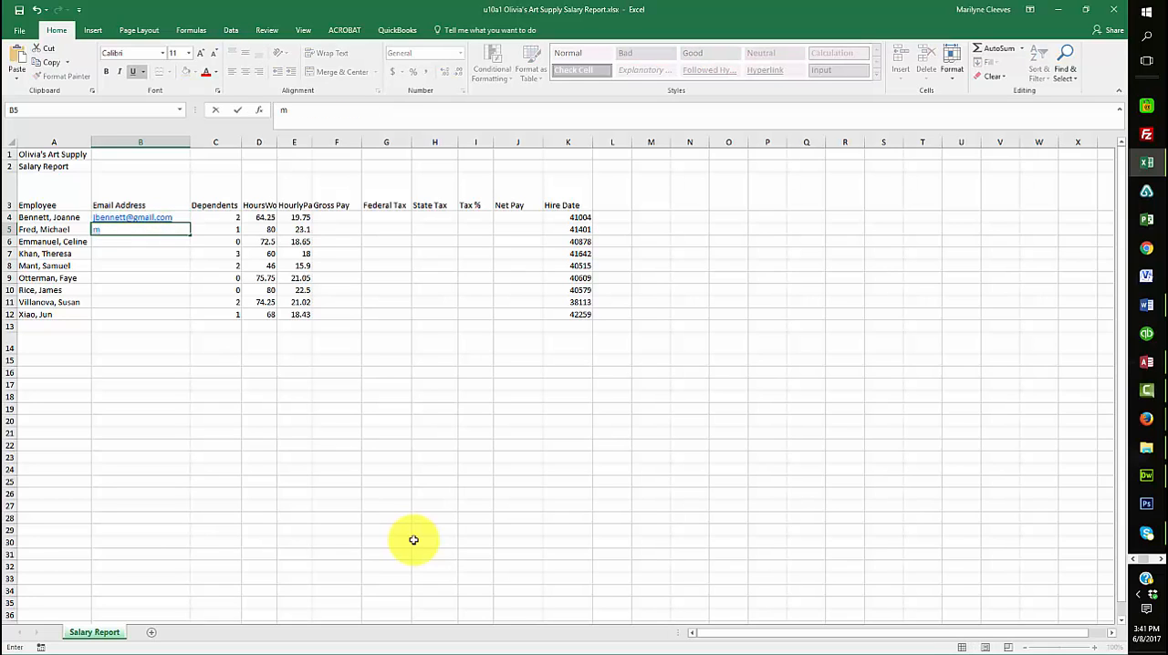
# Enter the second employee's email address in B5, following the same gmail.com pattern
pyautogui.press('Up')
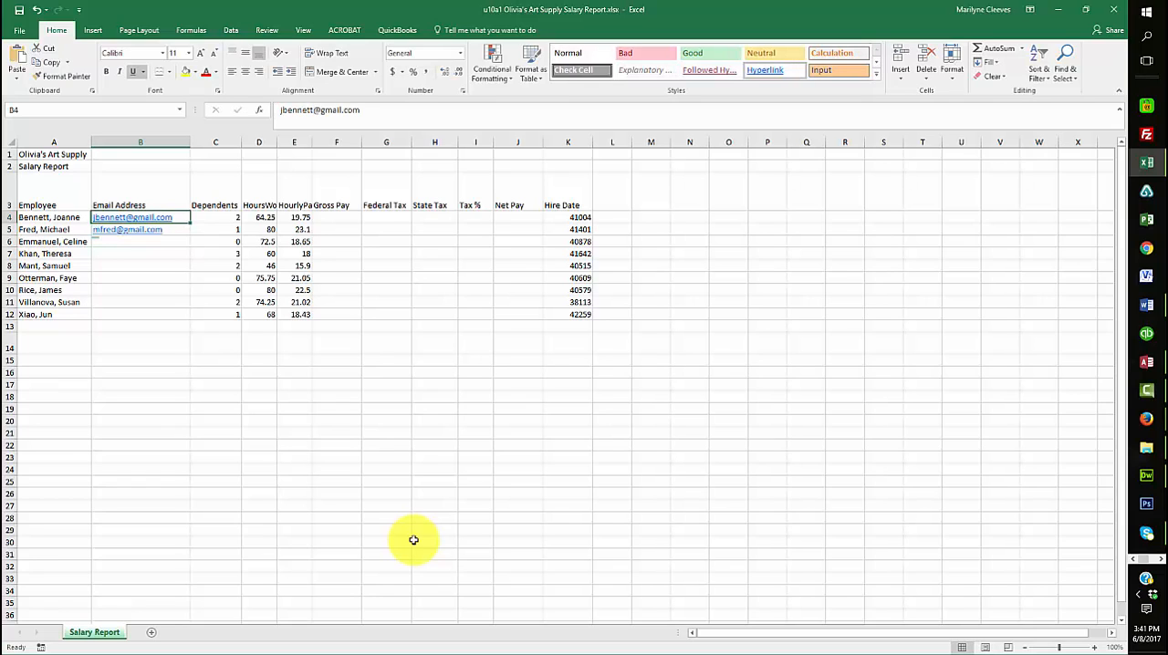
# Flash Fill the remaining email addresses from B5 and clear the unwanted addresses beside the report titles in B1:B2
pyautogui.press('Down')
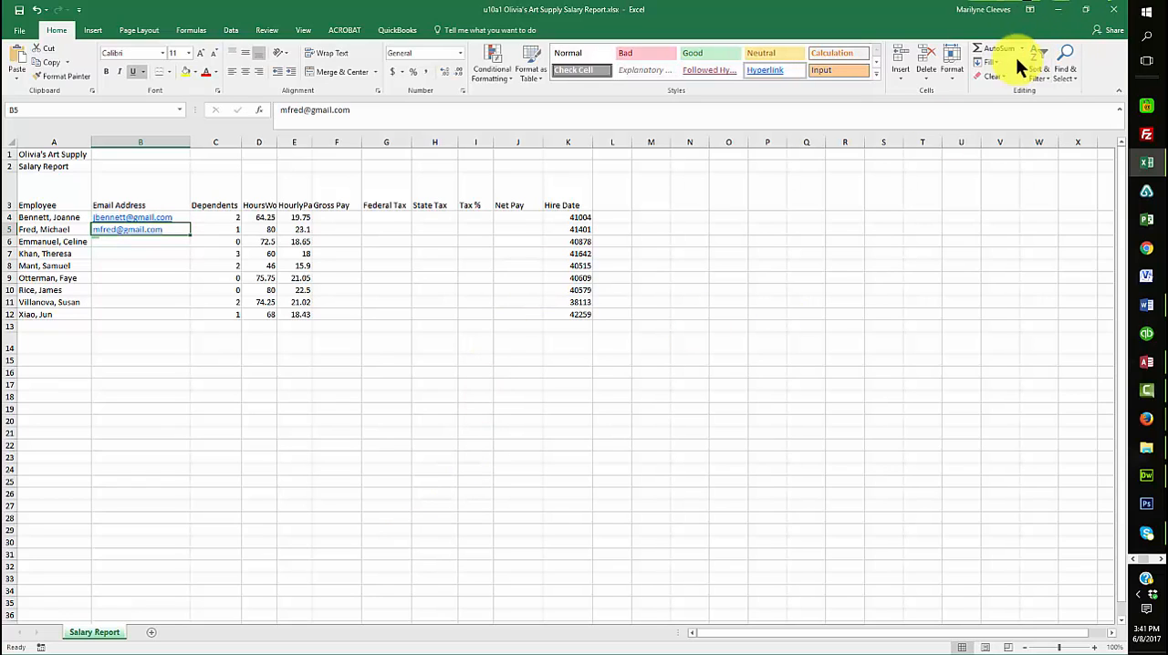
pyautogui.click(992, 61)
pyautogui.click(1003, 179)
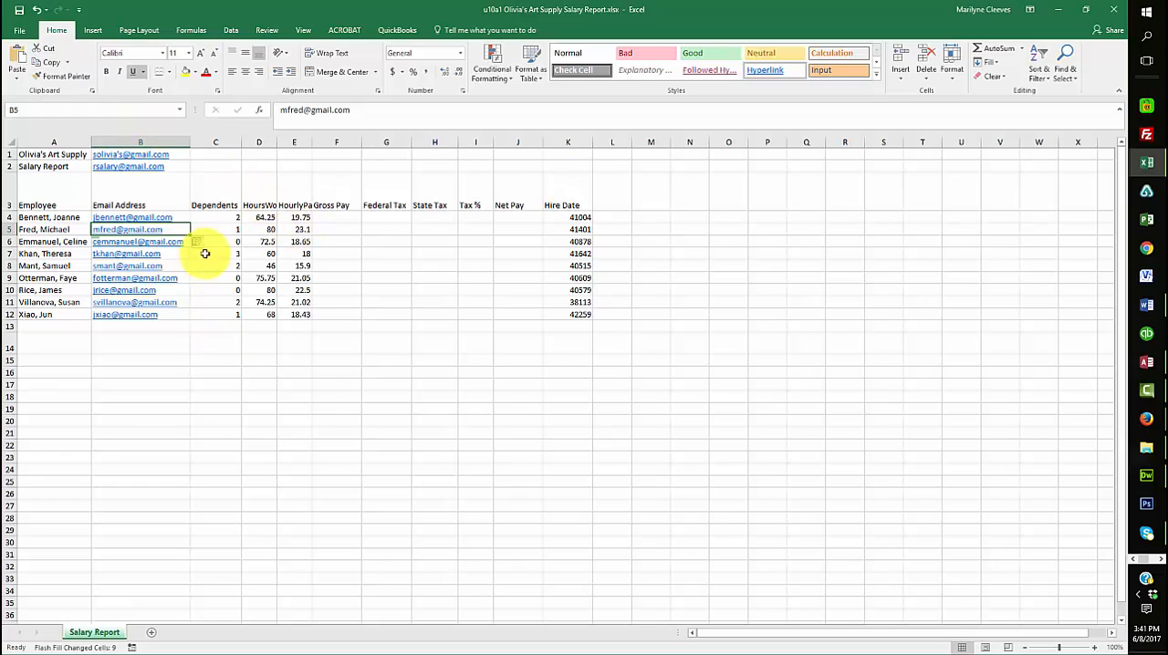
pyautogui.moveTo(177, 152); pyautogui.dragTo(177, 166)
pyautogui.press('Delete')
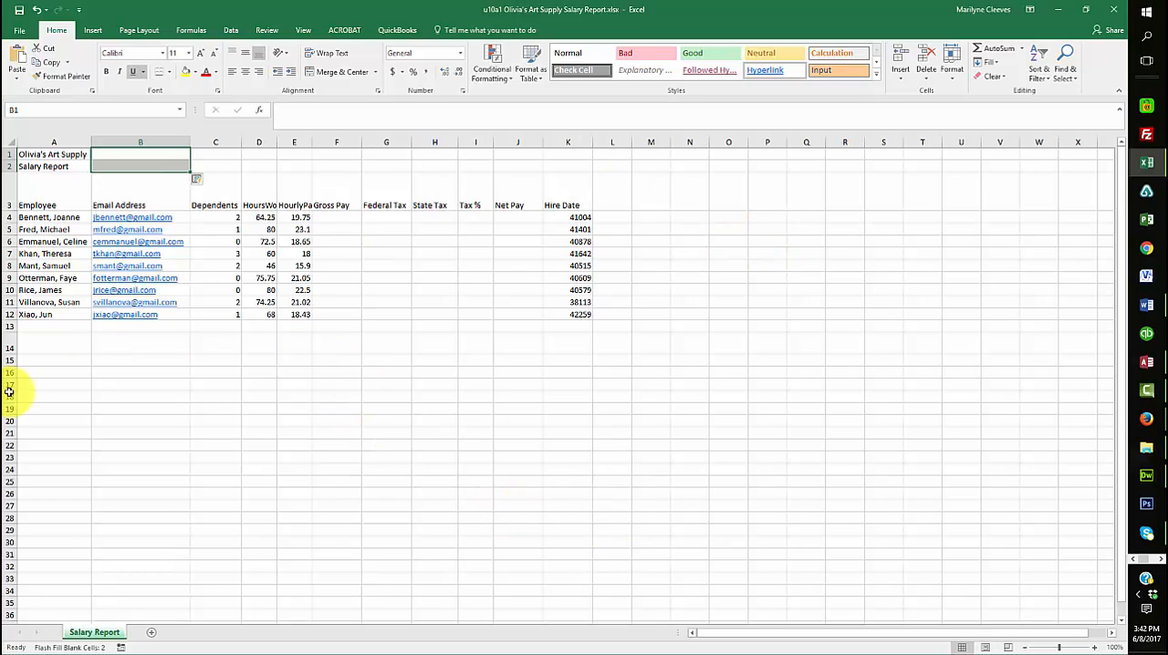
# Add the row labels Totals, Highest, Lowest and Average in cells A13 through A16
pyautogui.click(0, 322)
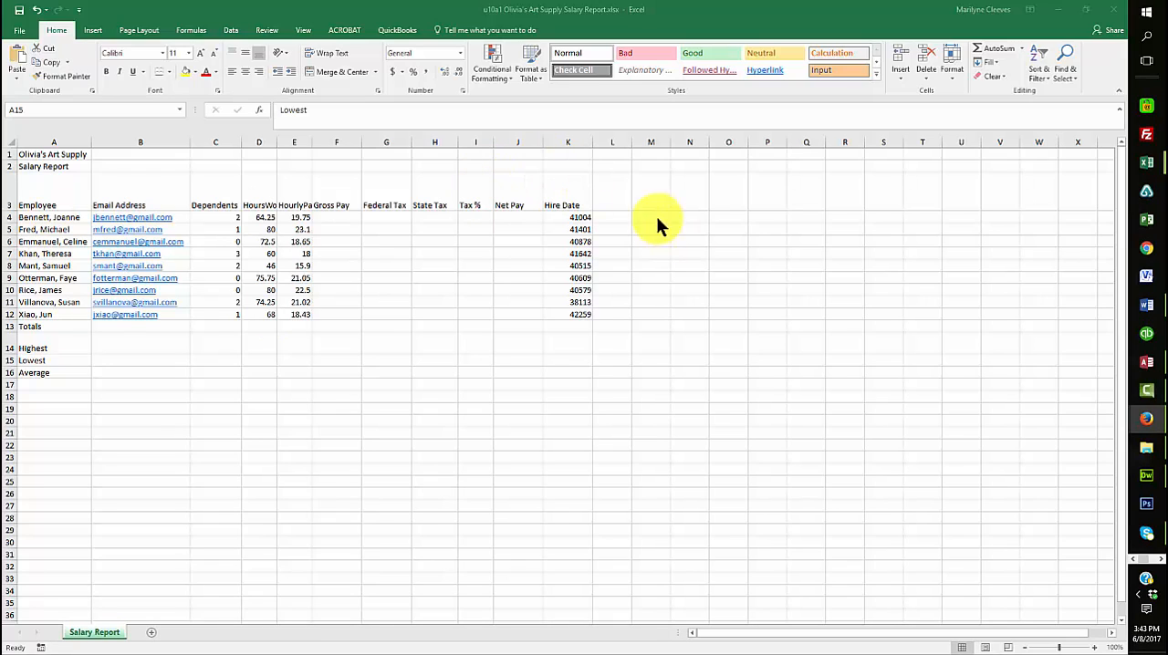
# Apply Wrap Text to the column headings in A3:K3
pyautogui.click(337, 217)
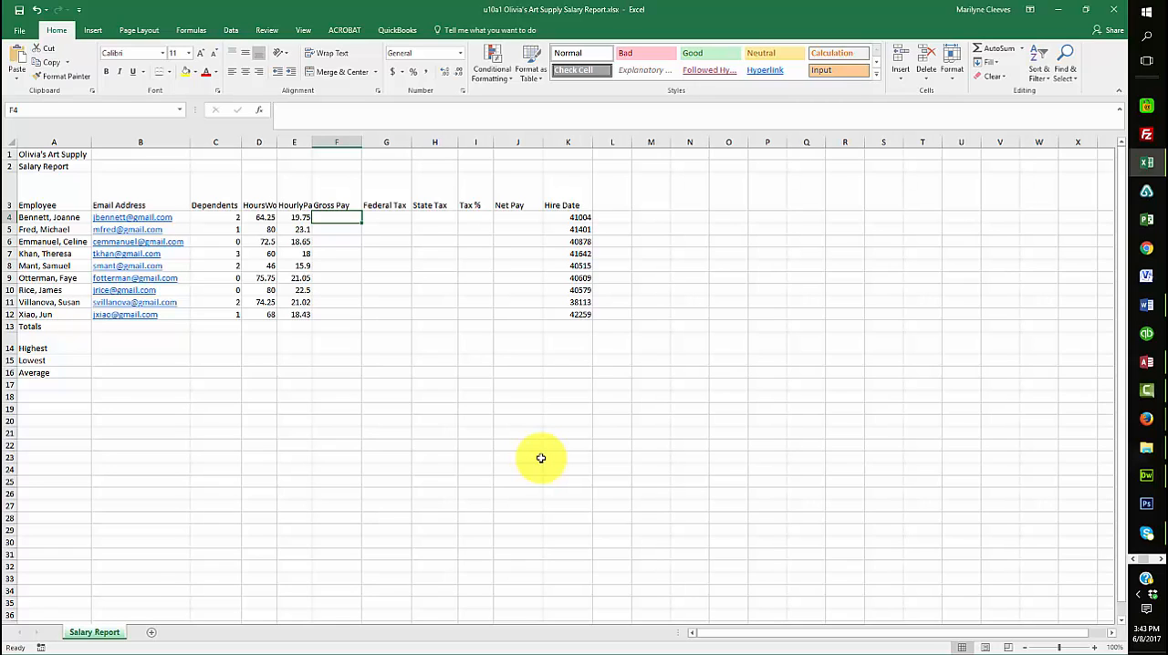
pyautogui.moveTo(58, 194); pyautogui.dragTo(584, 203)
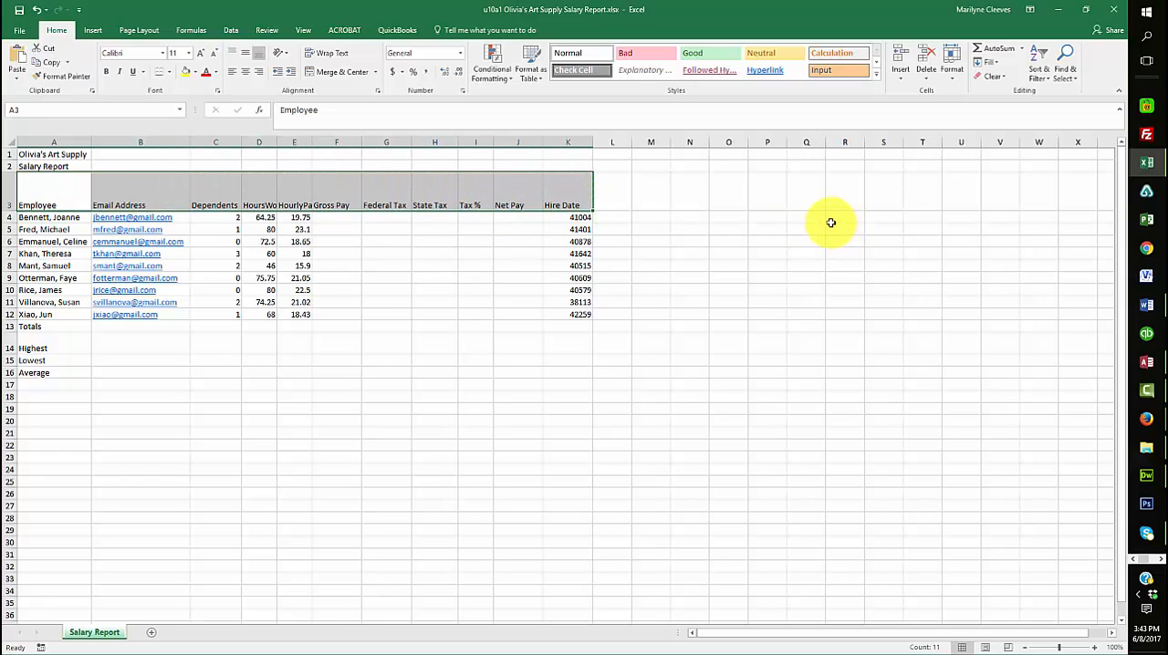
pyautogui.click(325, 54)
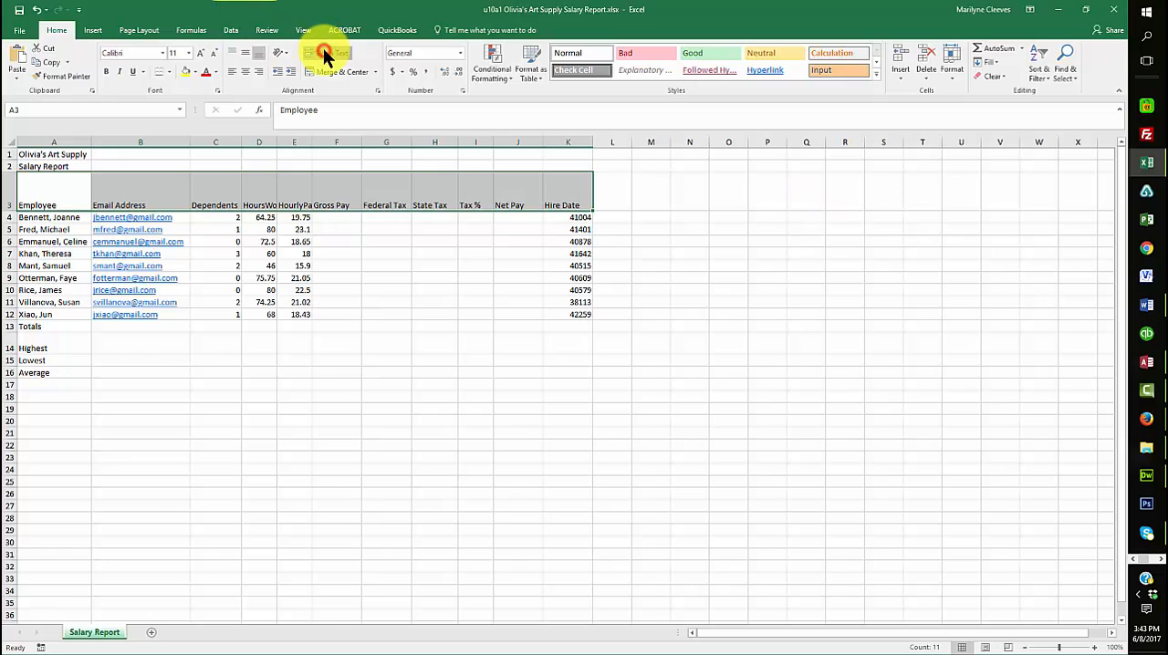
# Calculate Gross Pay in F4 with the formula =D4*E4 and fill it down through F12
pyautogui.click(341, 219)
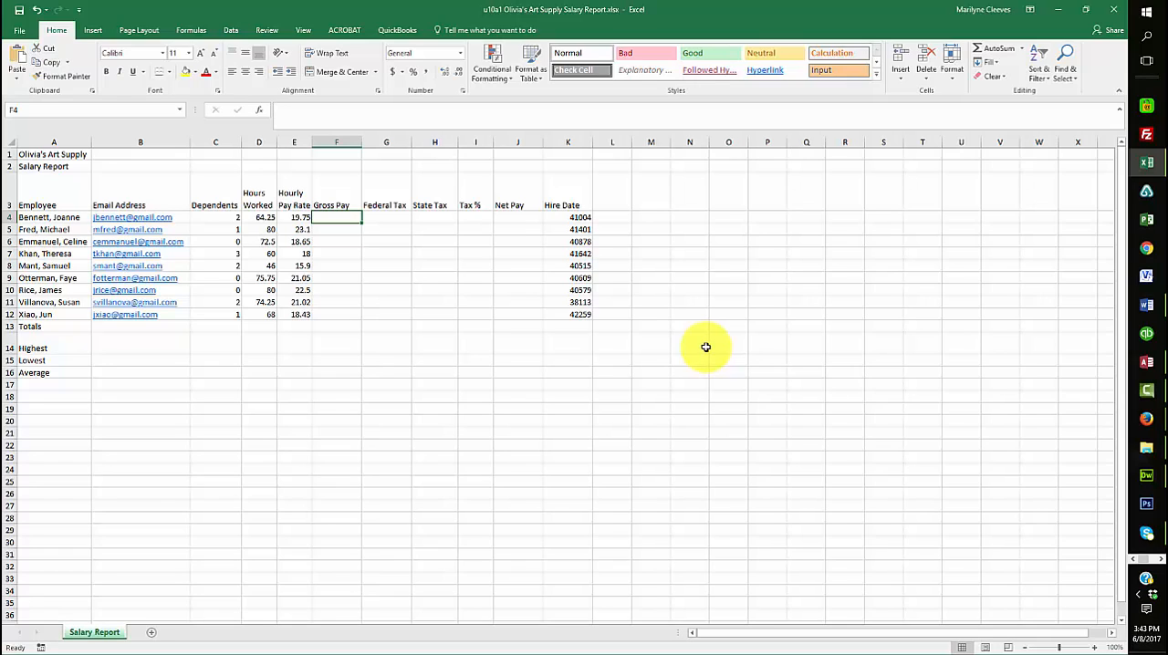
pyautogui.write('=')
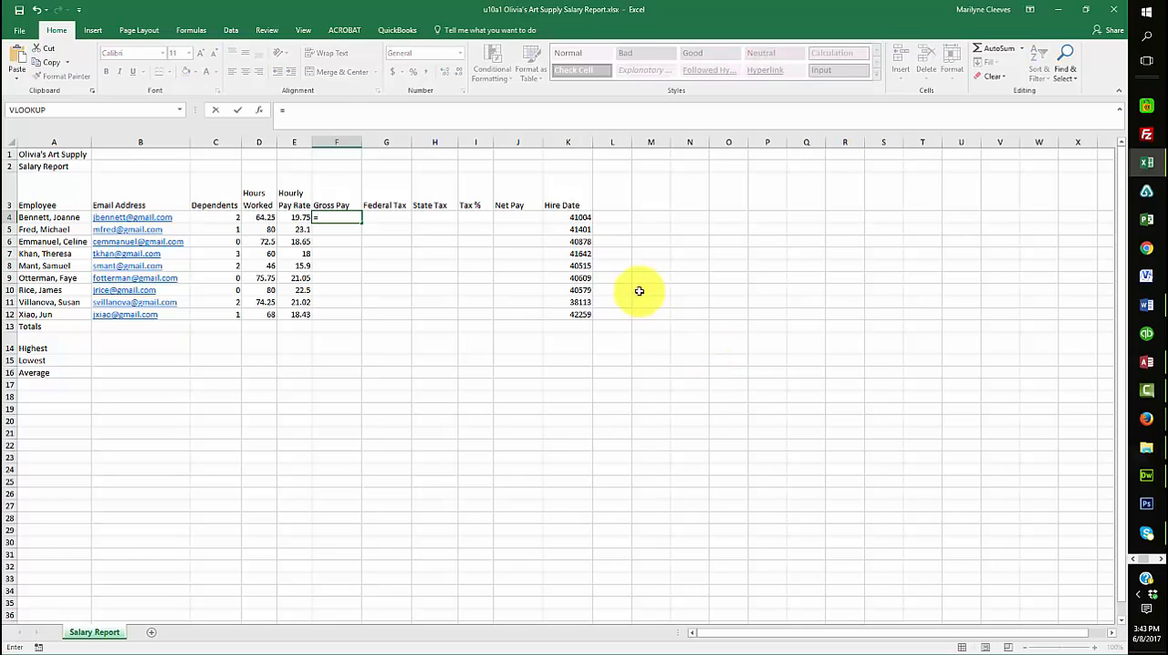
pyautogui.click(259, 216)
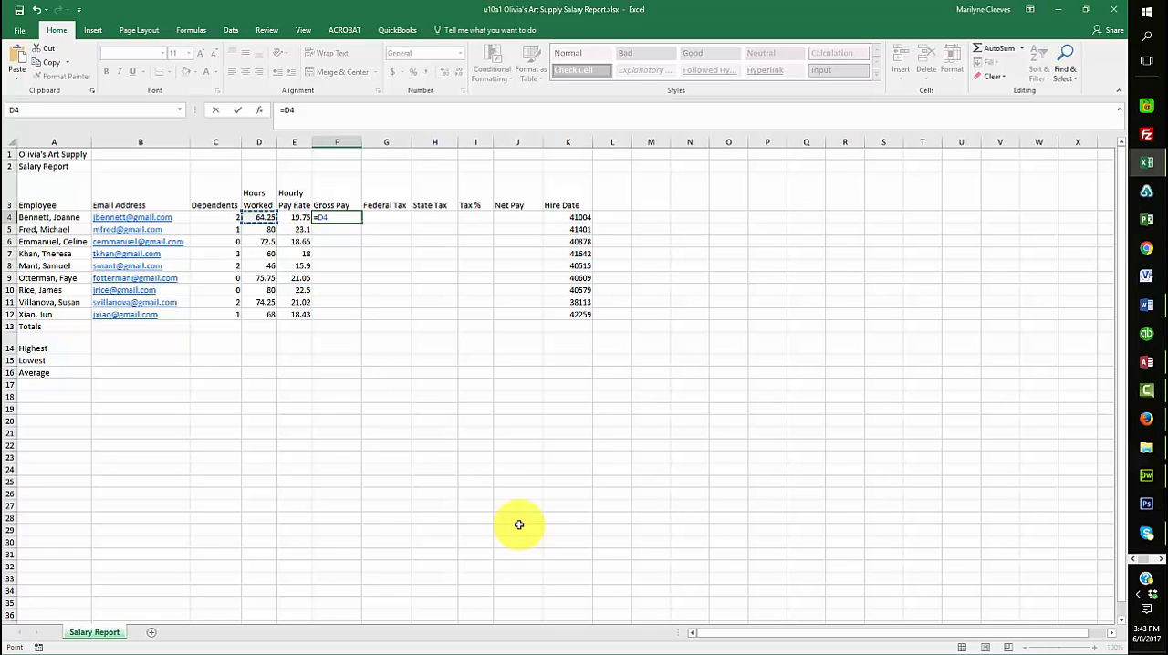
pyautogui.write('*')
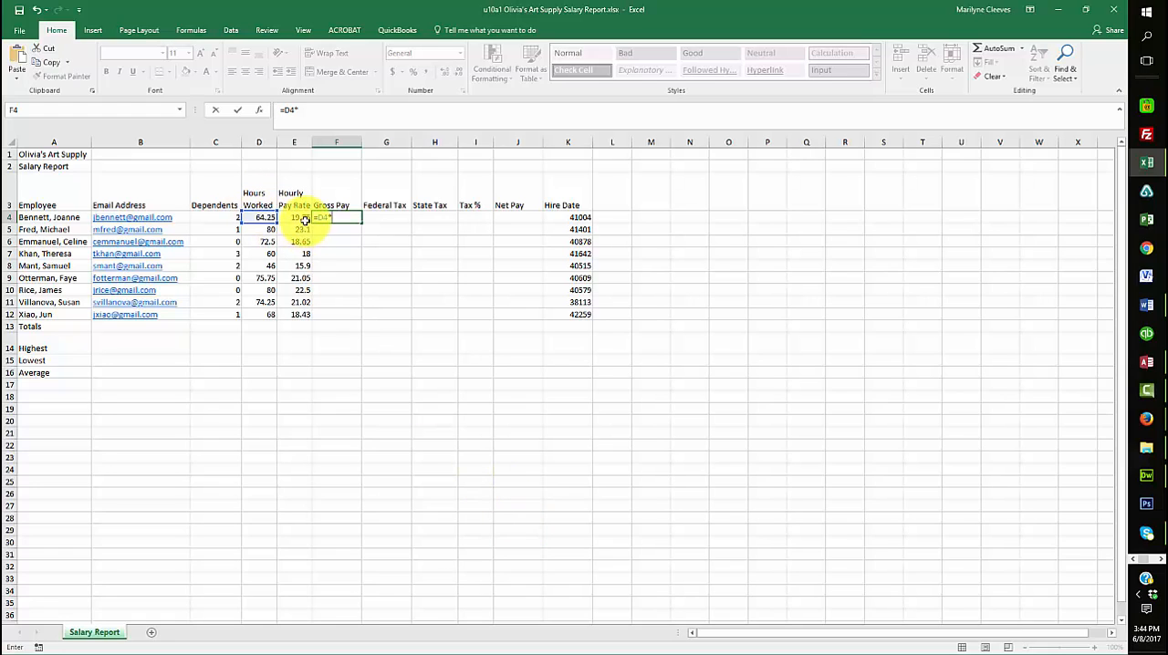
pyautogui.click(298, 219)
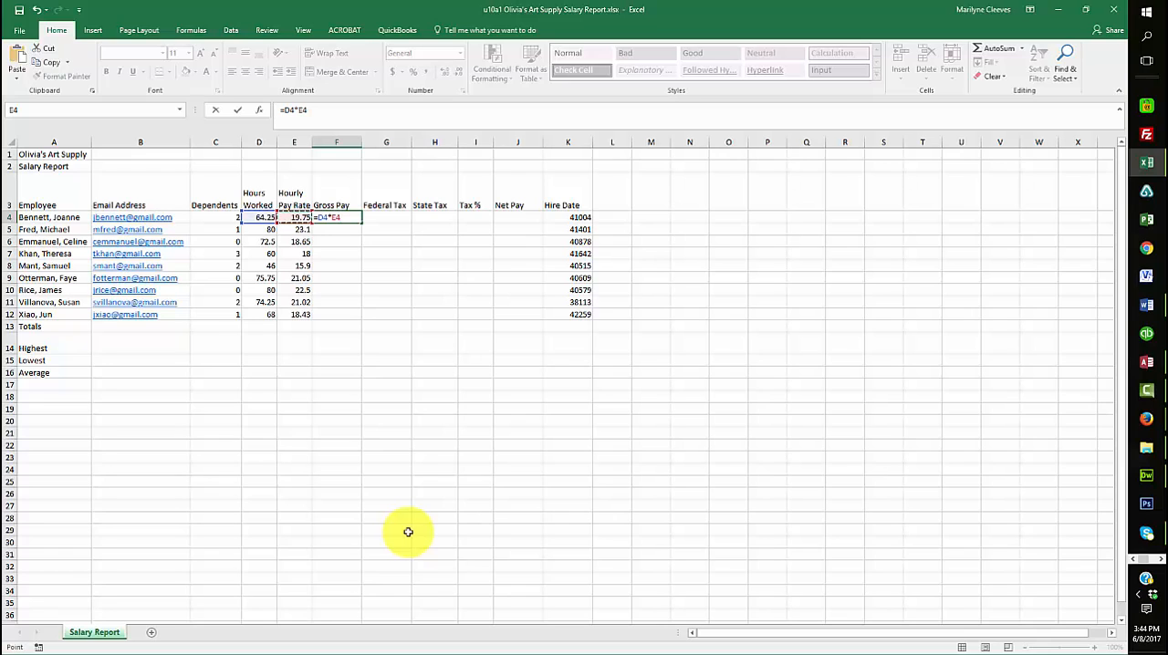
pyautogui.press('Return')
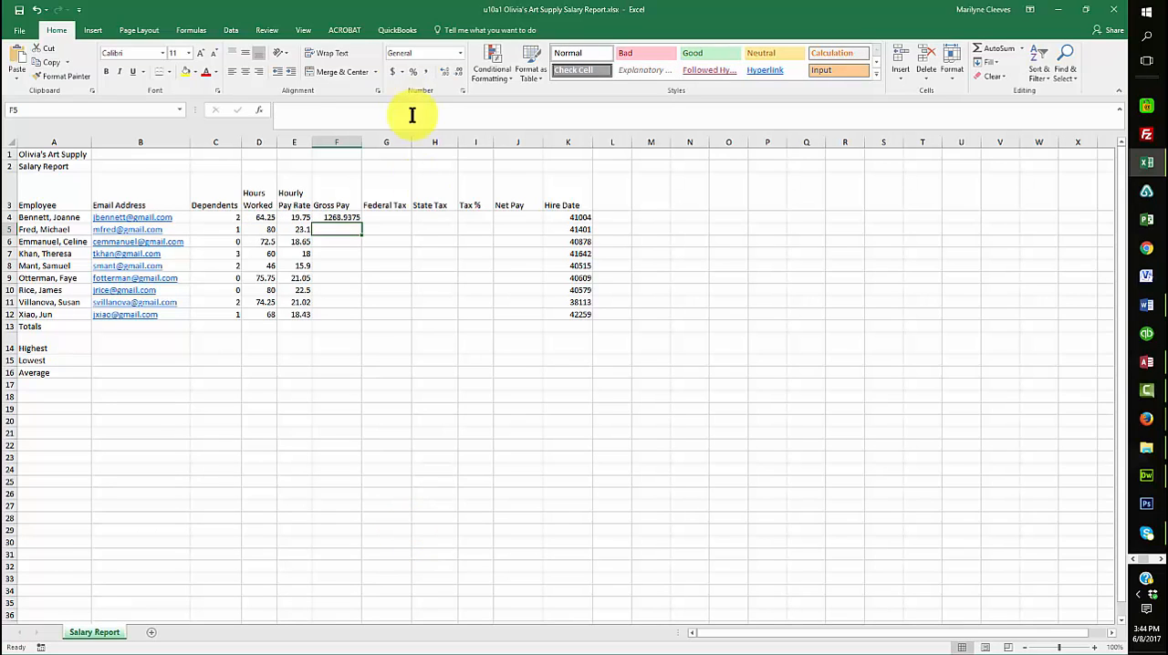
pyautogui.click(340, 217)
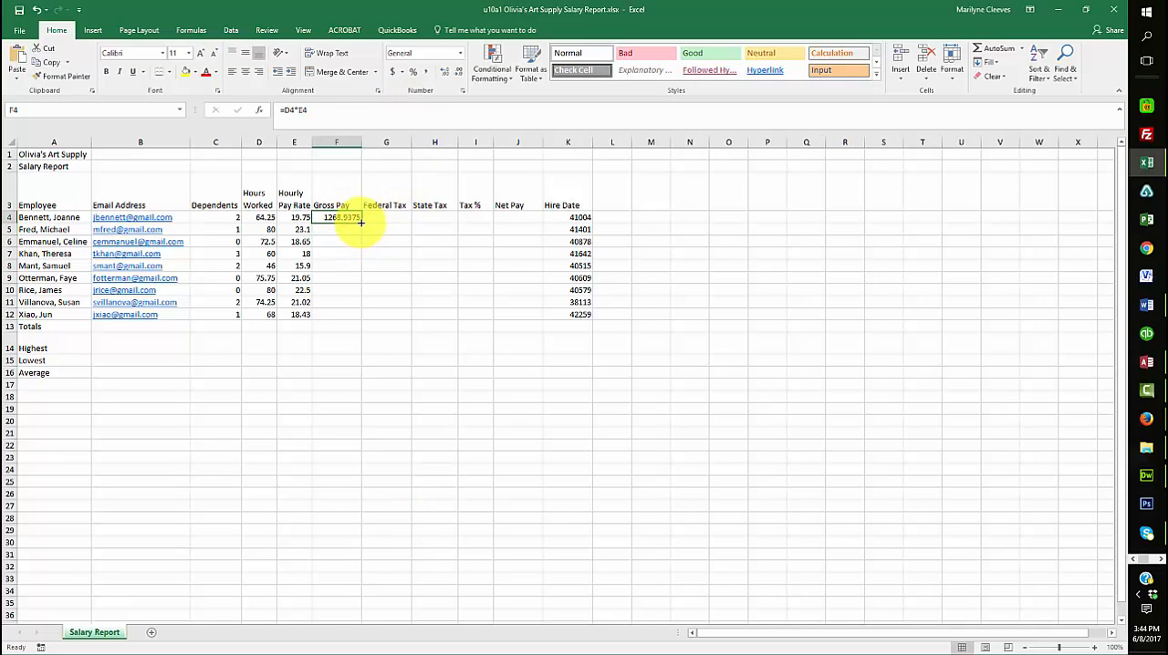
pyautogui.moveTo(361, 222); pyautogui.dragTo(356, 317)
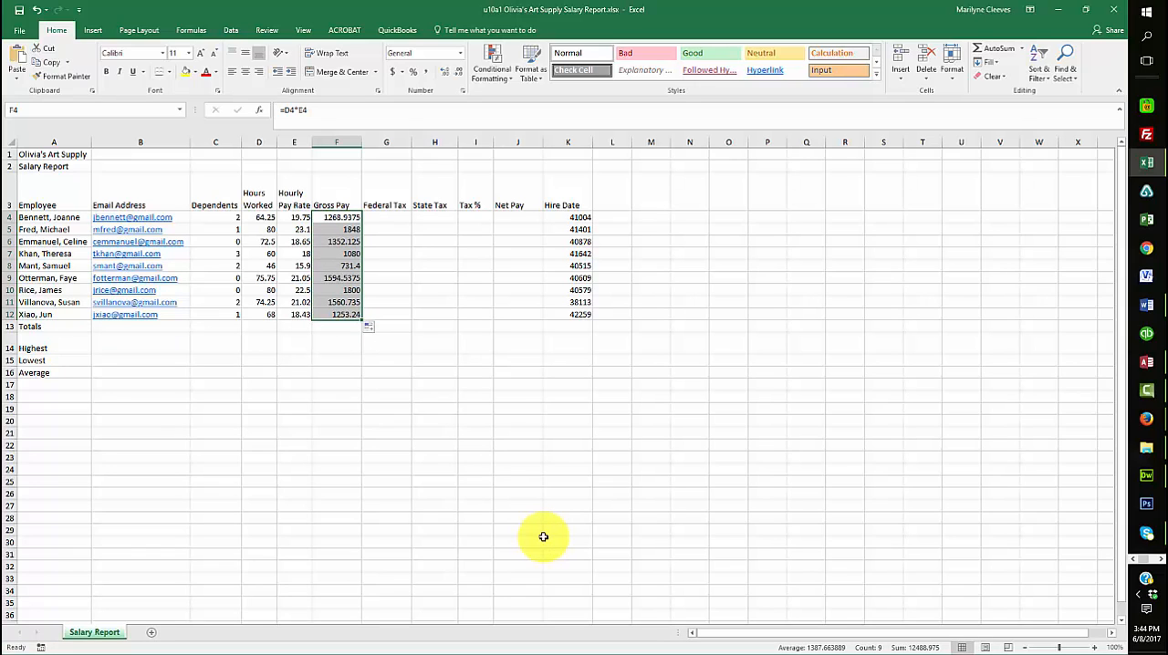
# Calculate the first employee's Federal Tax in G4 with the formula =.22*(F4-C4*24.32)
pyautogui.click(385, 216)
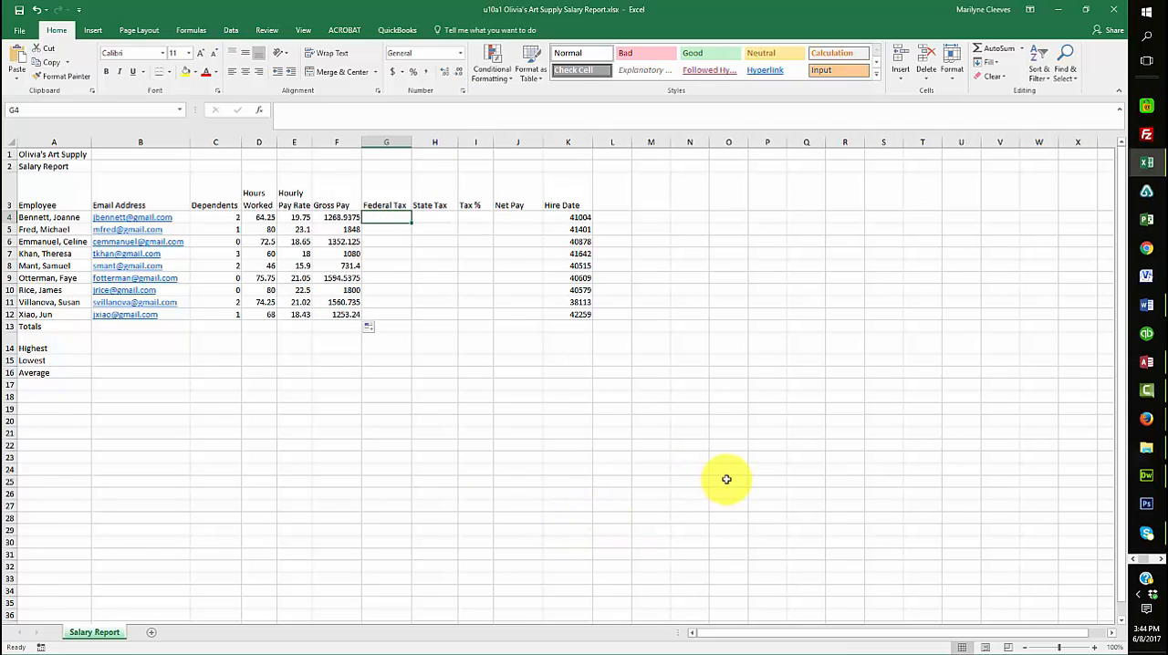
pyautogui.write('=')
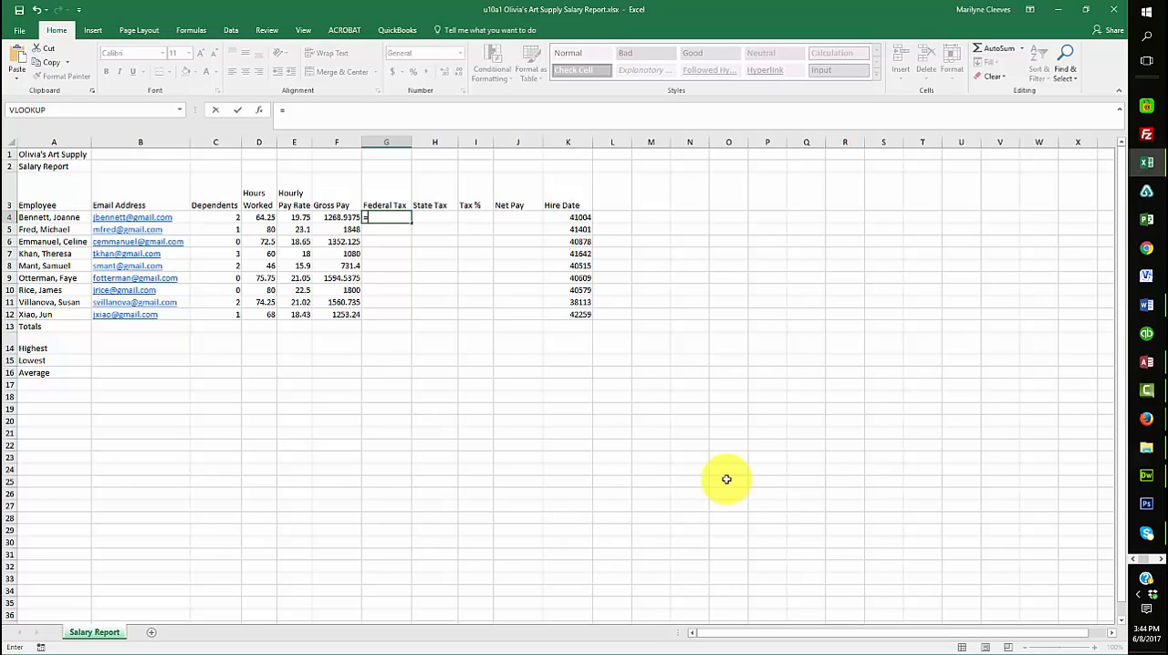
pyautogui.write('.22*(')
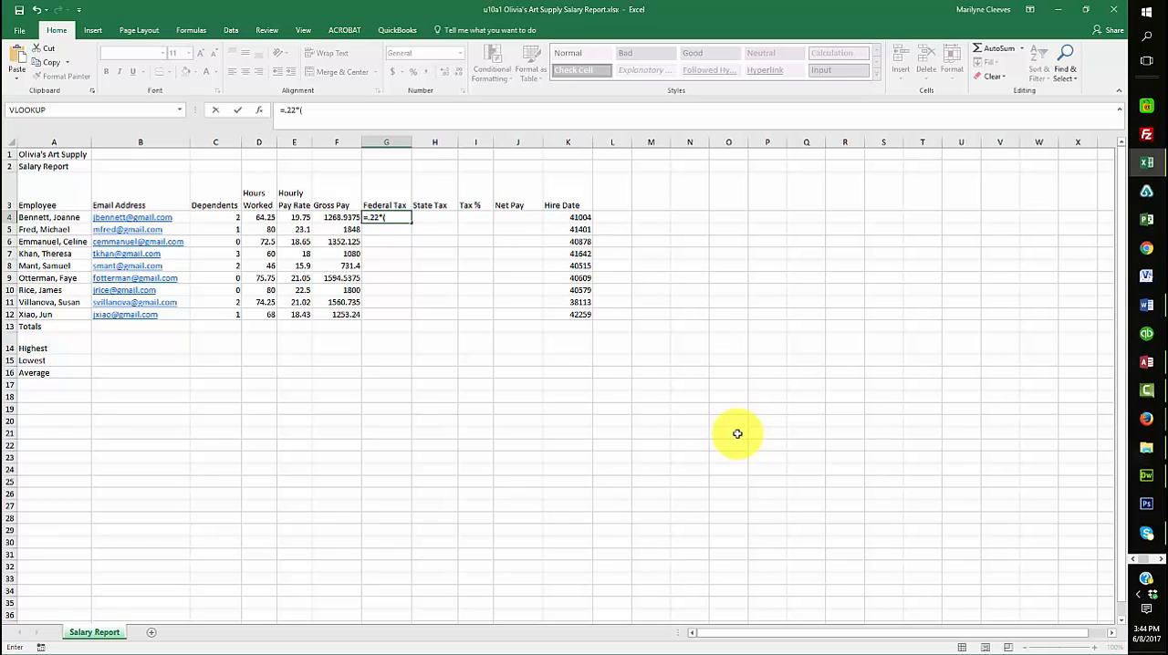
pyautogui.click(334, 217)
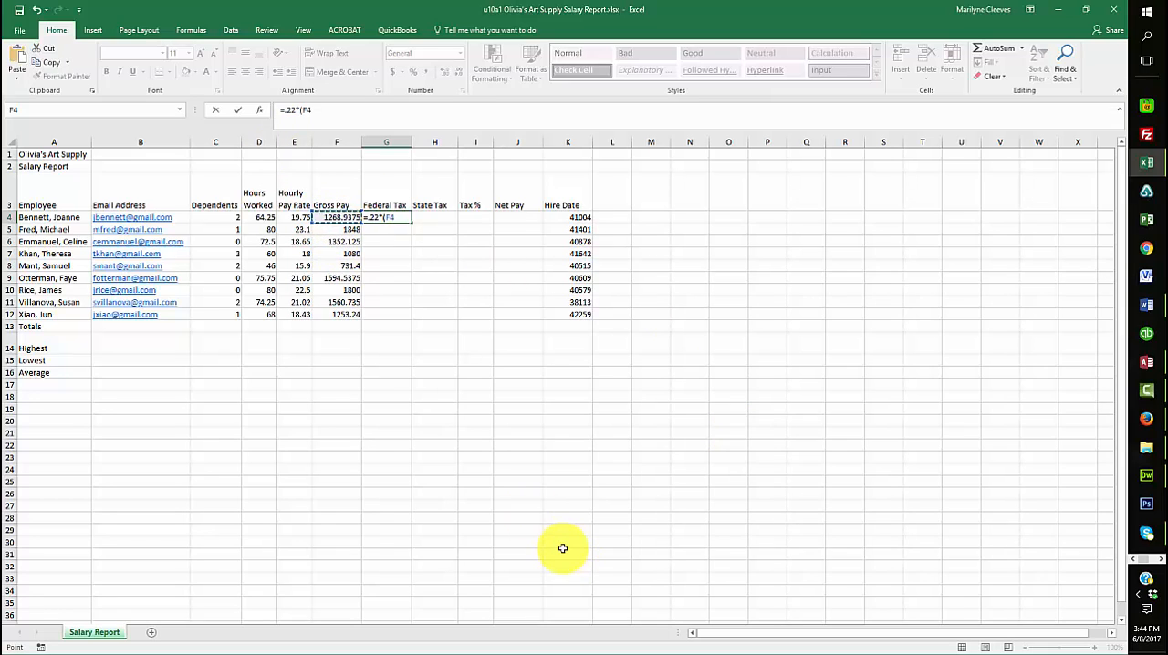
pyautogui.write('-')
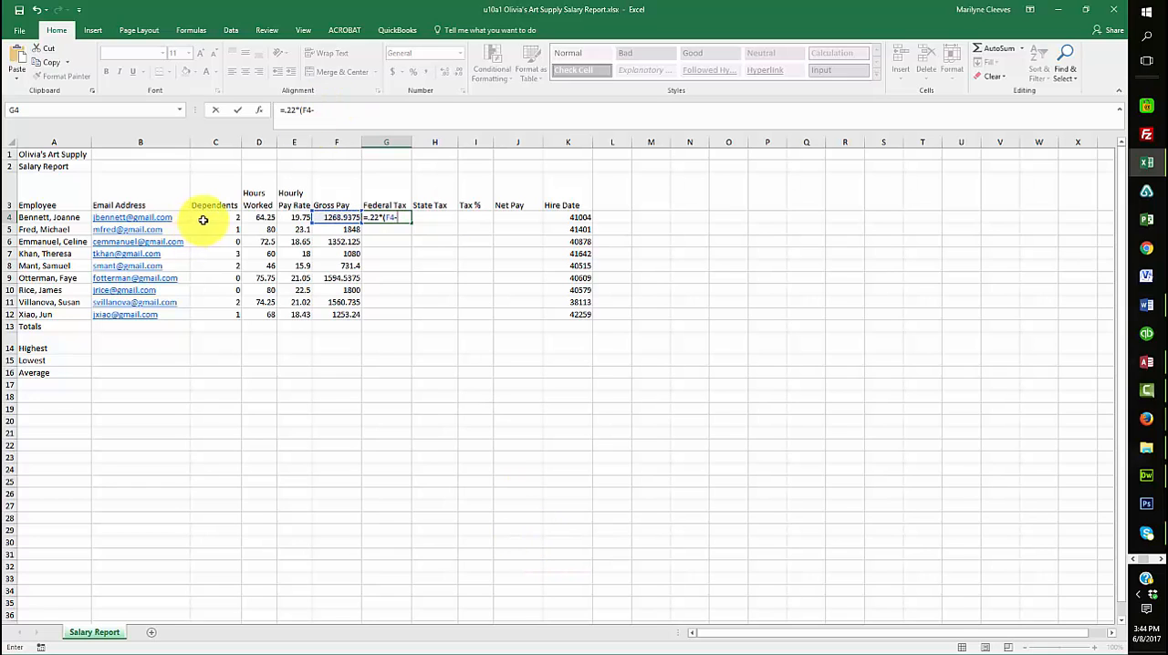
pyautogui.click(203, 220)
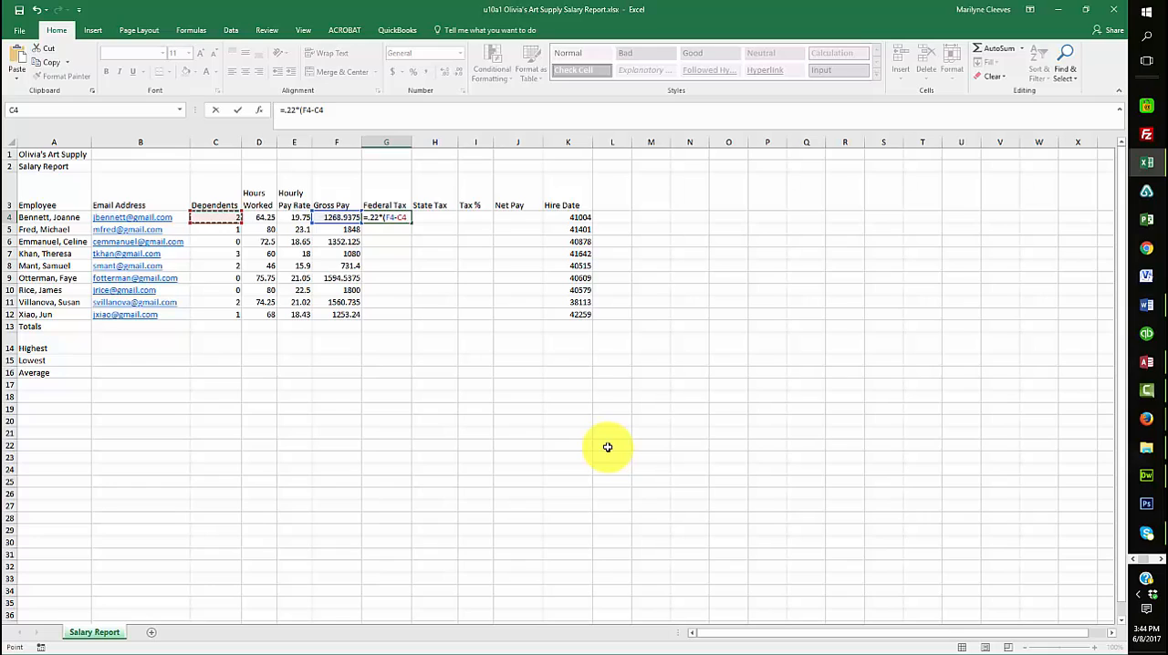
pyautogui.write('*24.32')
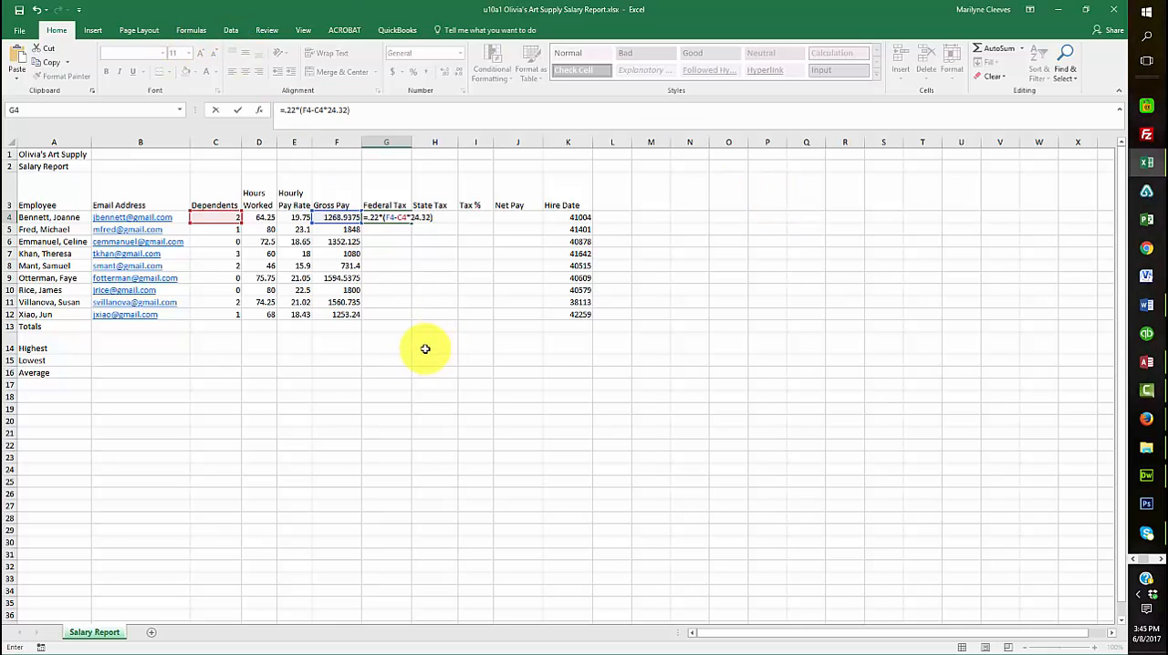
pyautogui.press('Return')
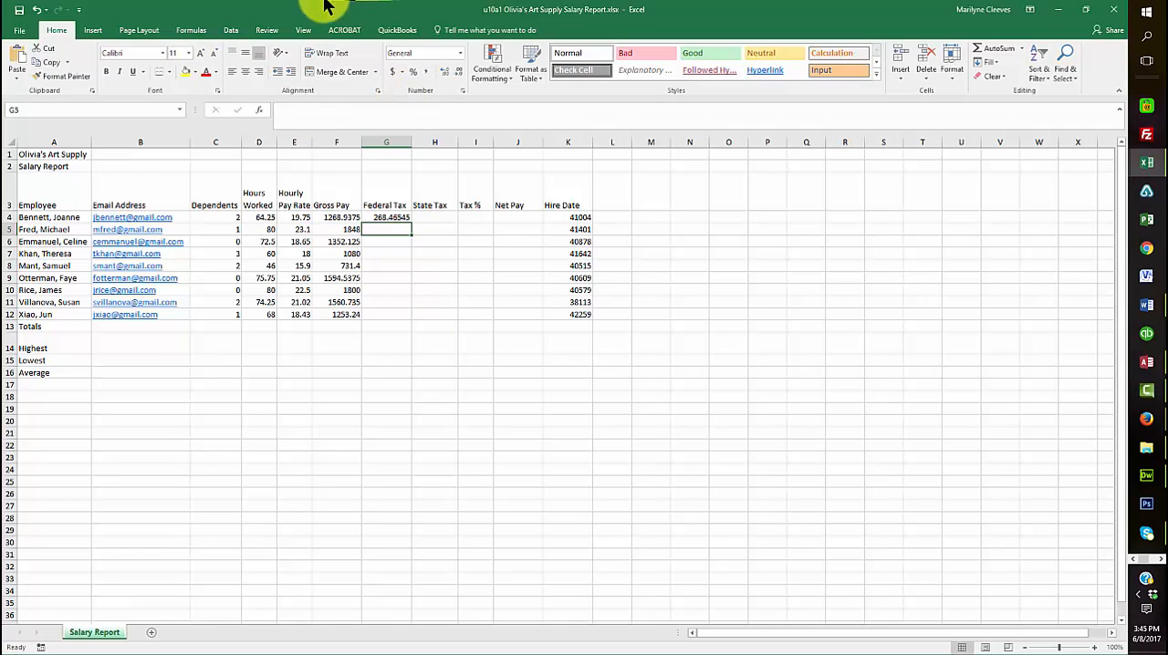
# Enlarge the sheet to 190% and display the cell formulas to examine the Federal Tax formula in G4
pyautogui.click(302, 31)
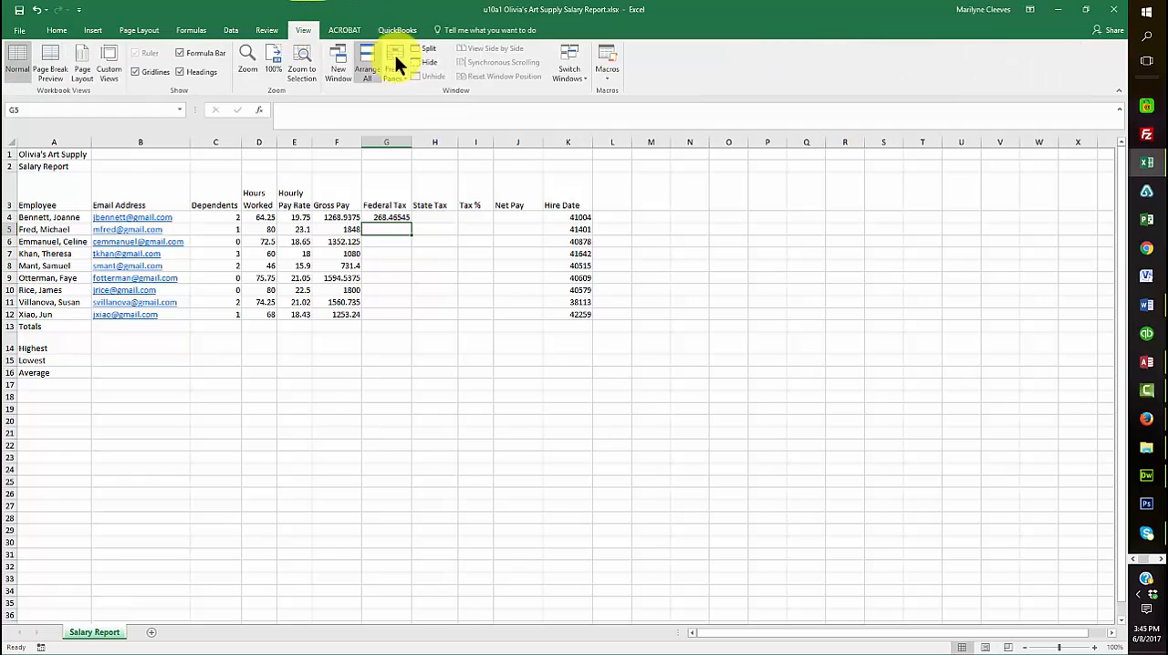
pyautogui.click(246, 66)
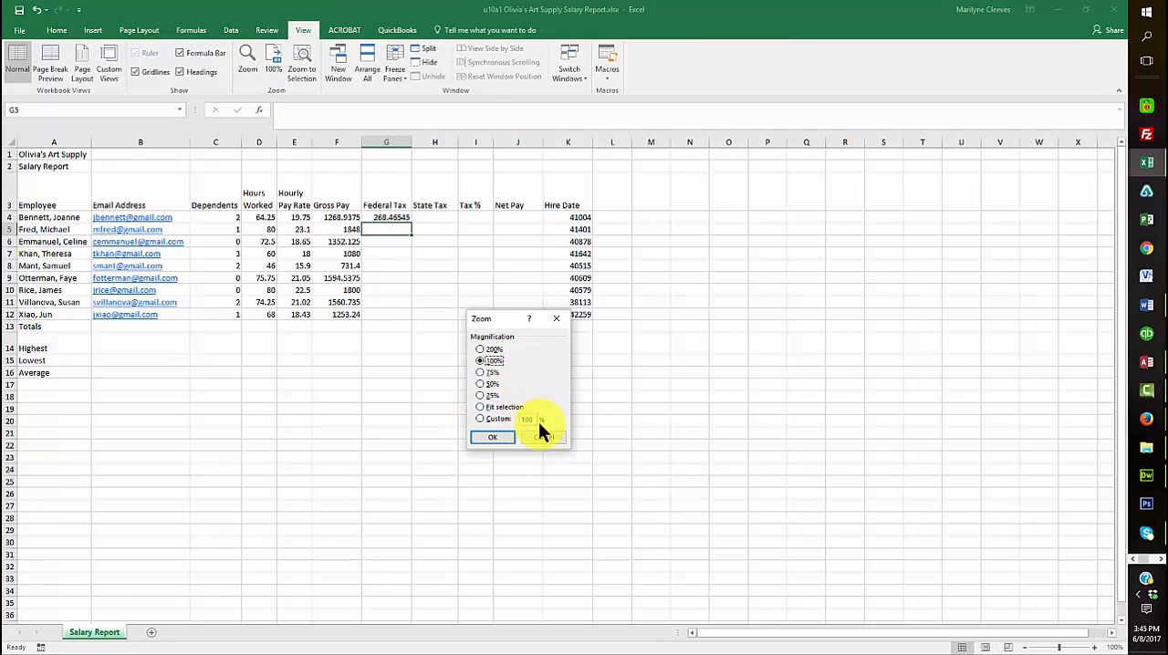
pyautogui.click(534, 419)
pyautogui.press('Return')
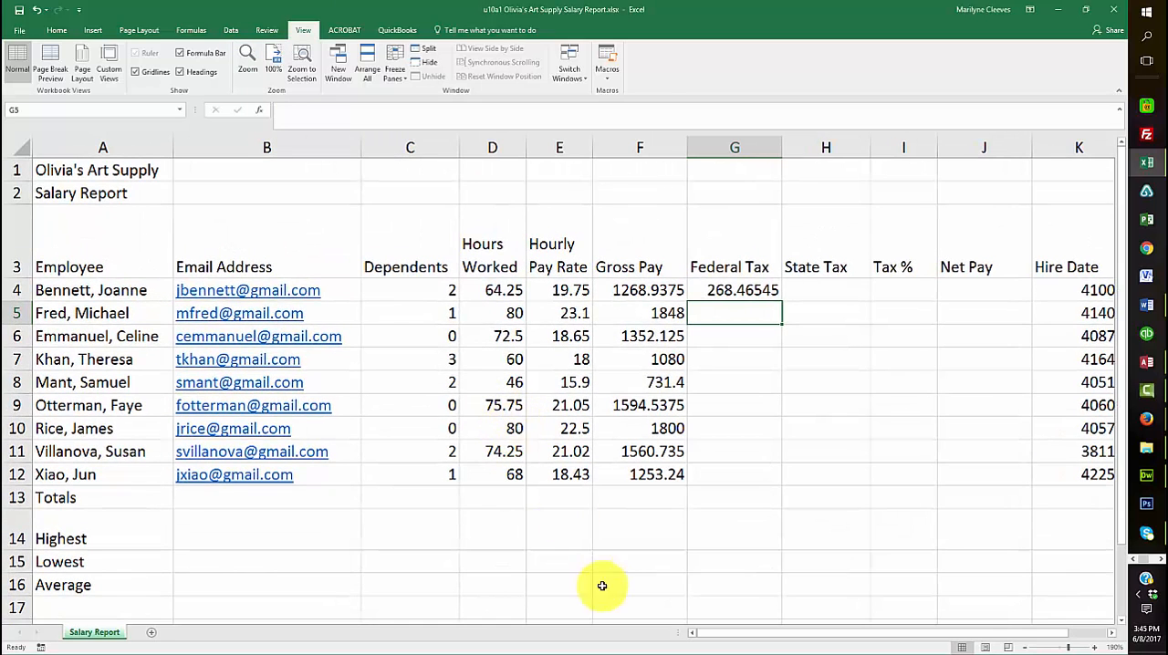
pyautogui.click(734, 289)
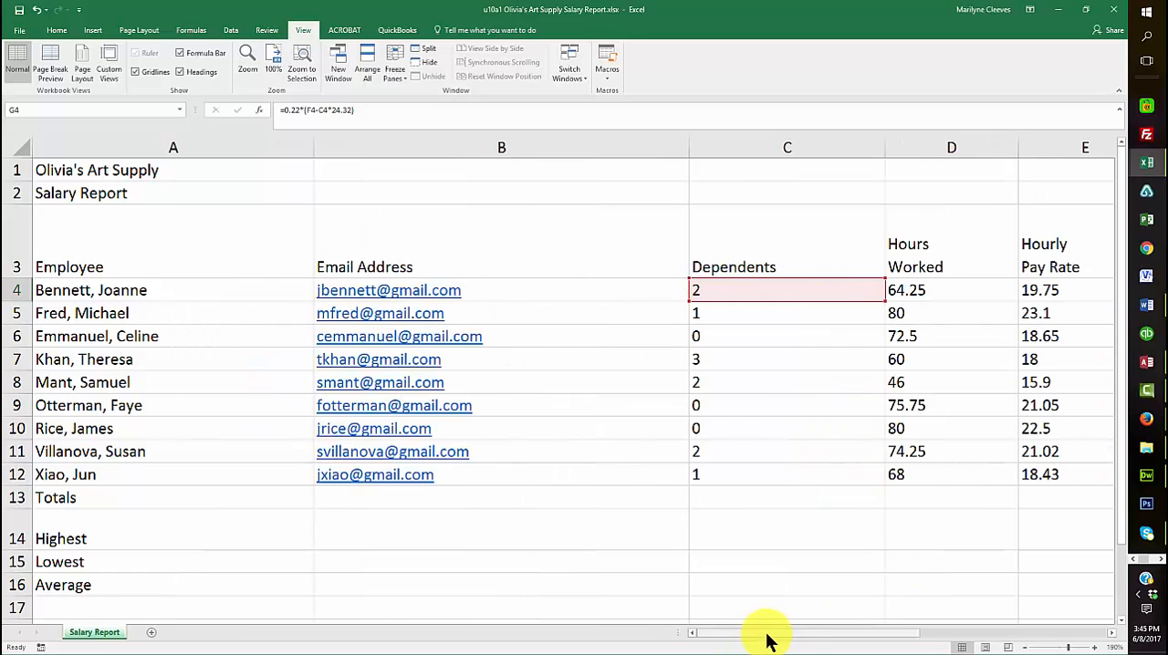
pyautogui.moveTo(764, 634); pyautogui.dragTo(850, 644)
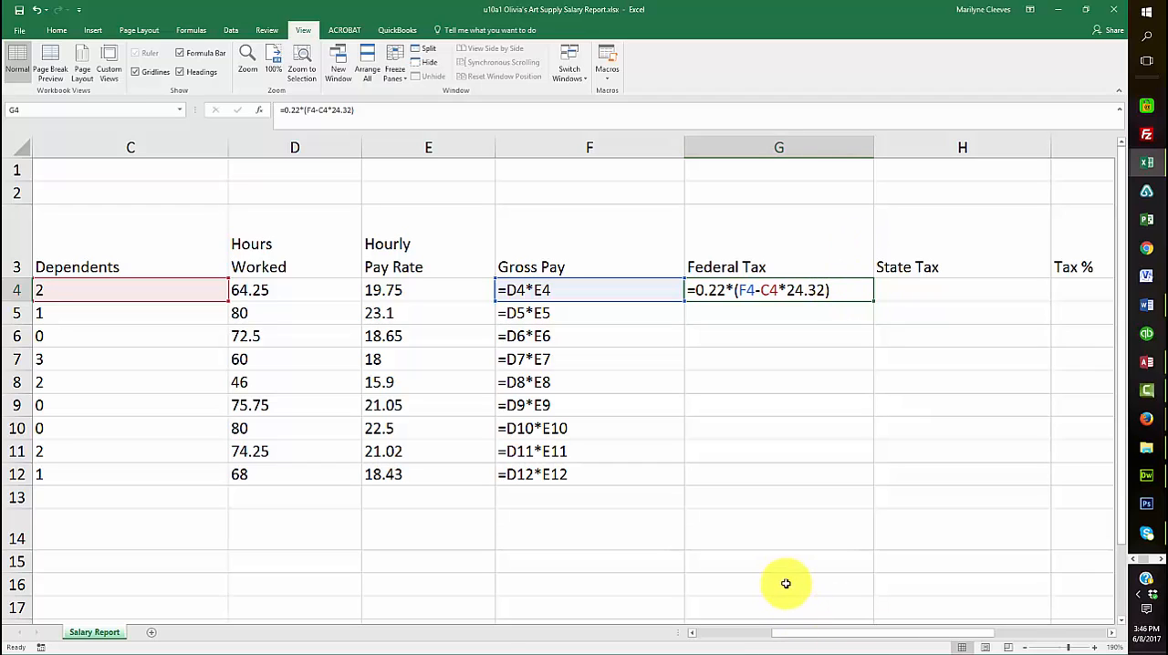
pyautogui.click(760, 556)
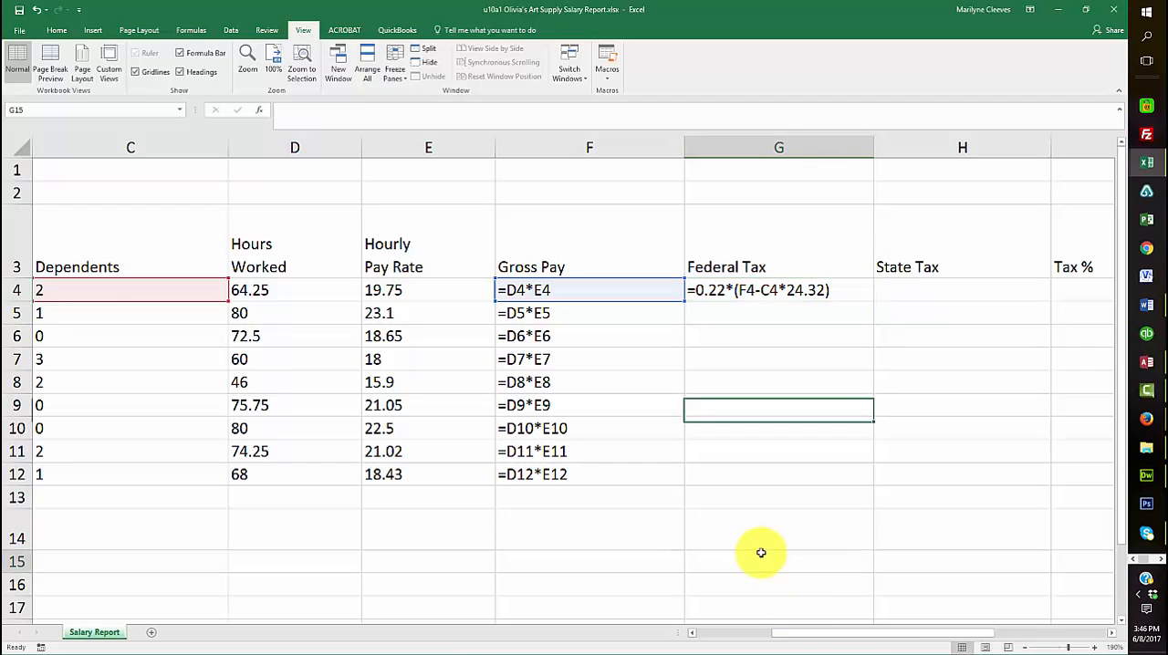
# Add a new worksheet with P in A1 and enlarge its view to 200%
pyautogui.click(151, 633)
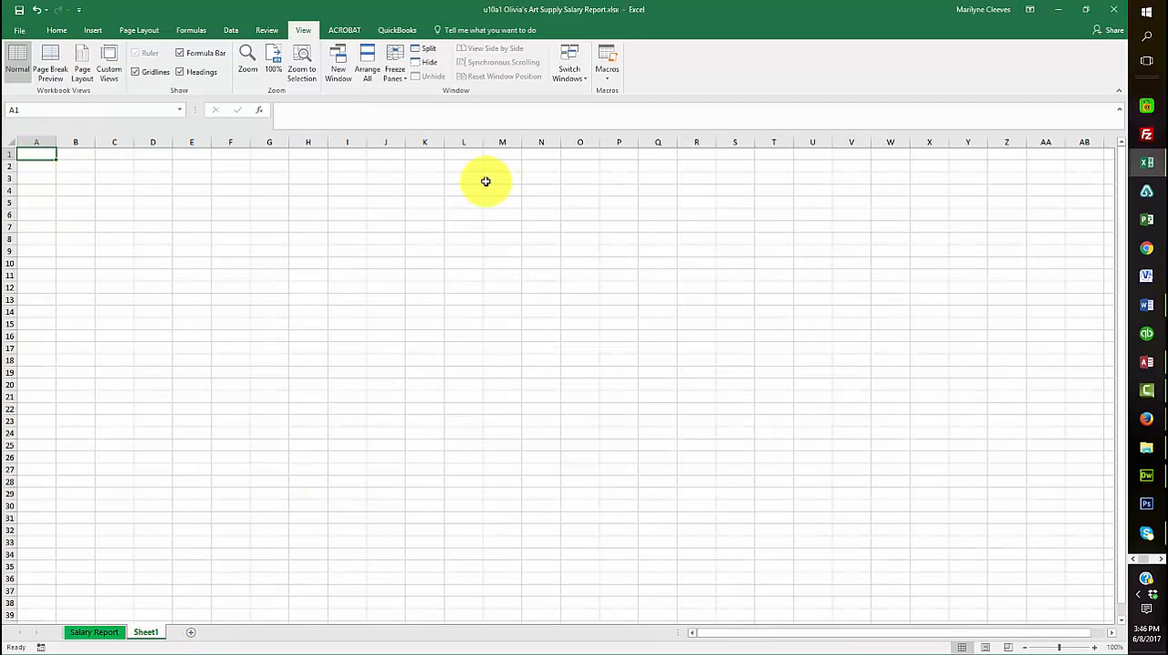
pyautogui.write('P')
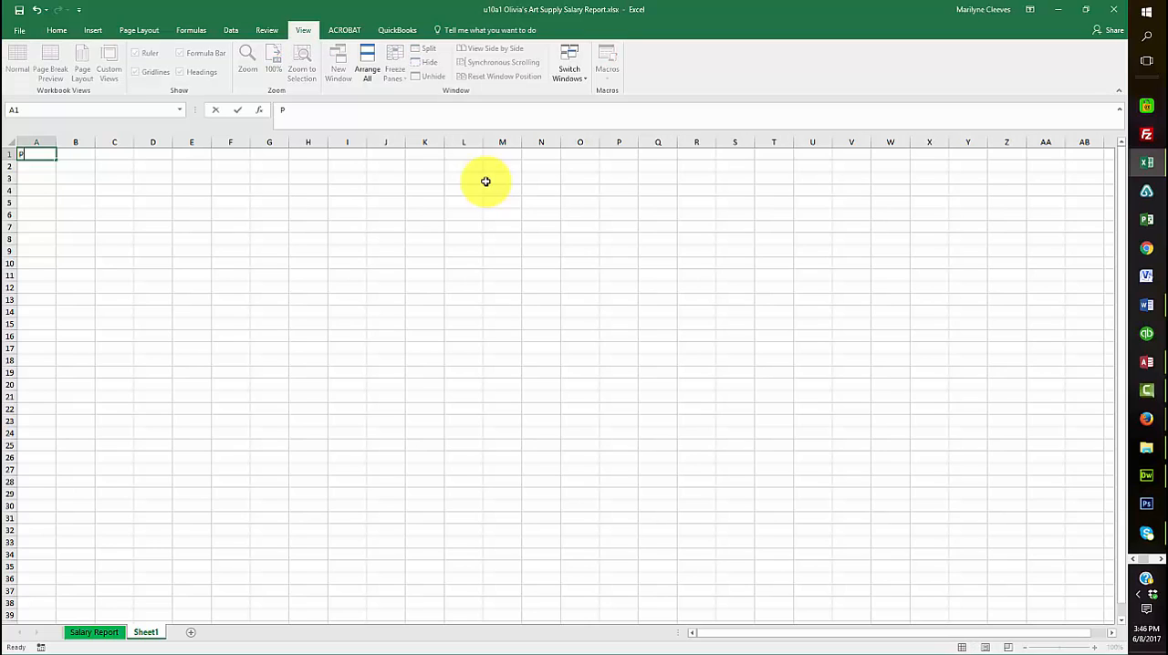
pyautogui.press('Return')
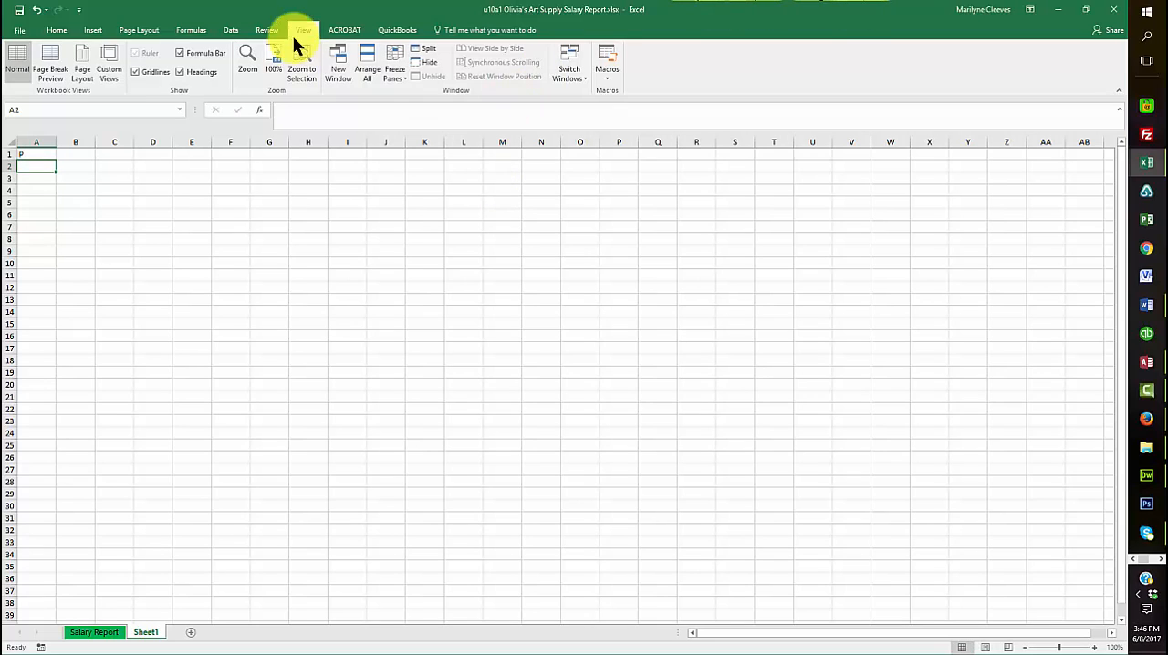
pyautogui.click(245, 71)
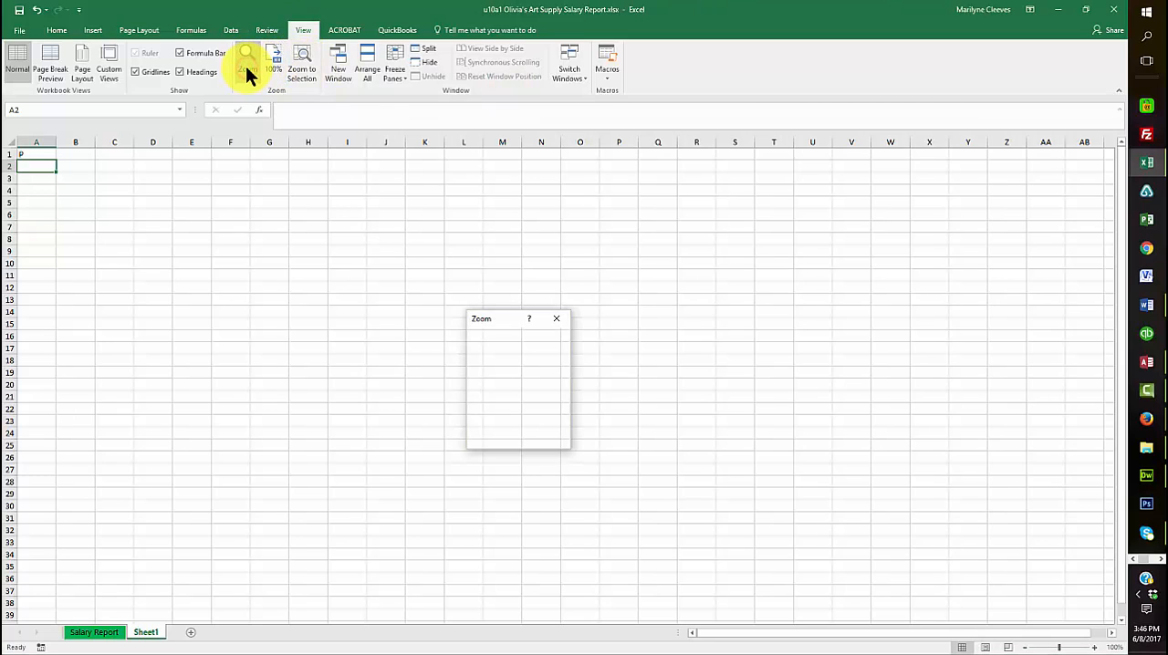
pyautogui.click(481, 348)
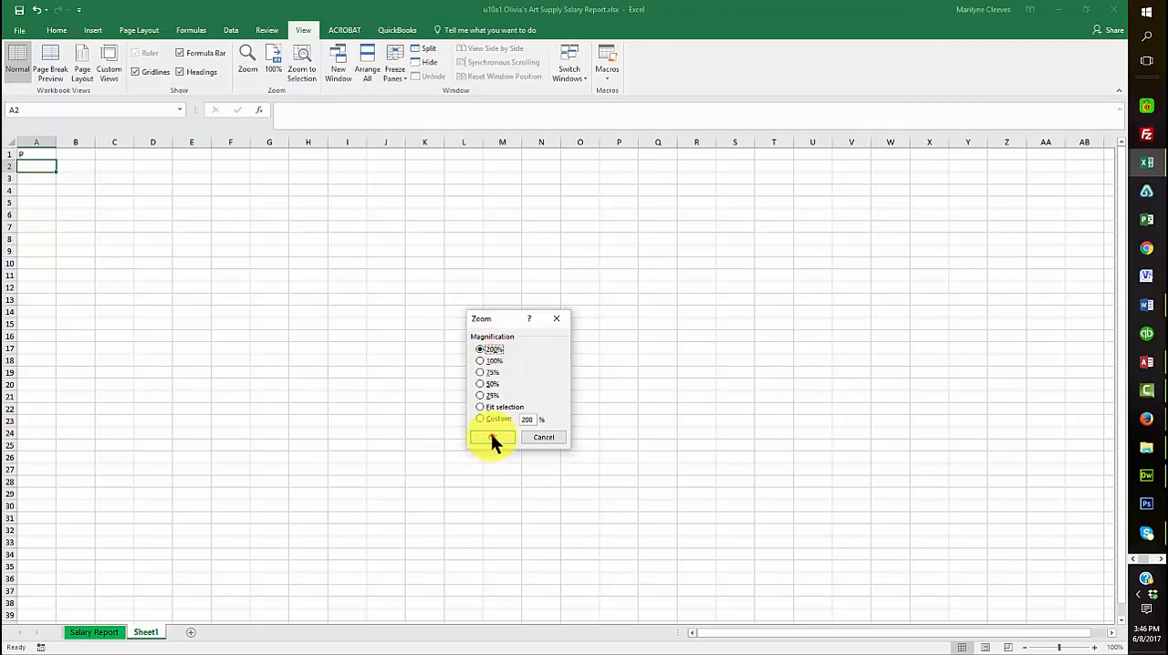
pyautogui.click(490, 435)
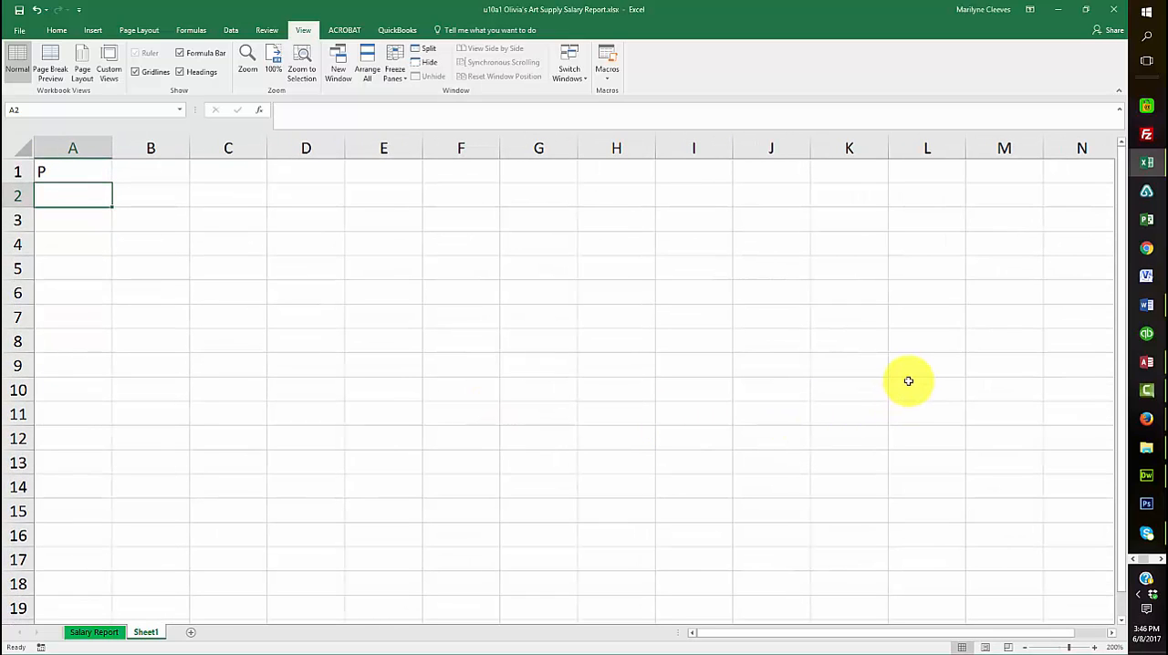
# Enter the letters E, M, D, A and S down cells A2 through A6
pyautogui.write('E')
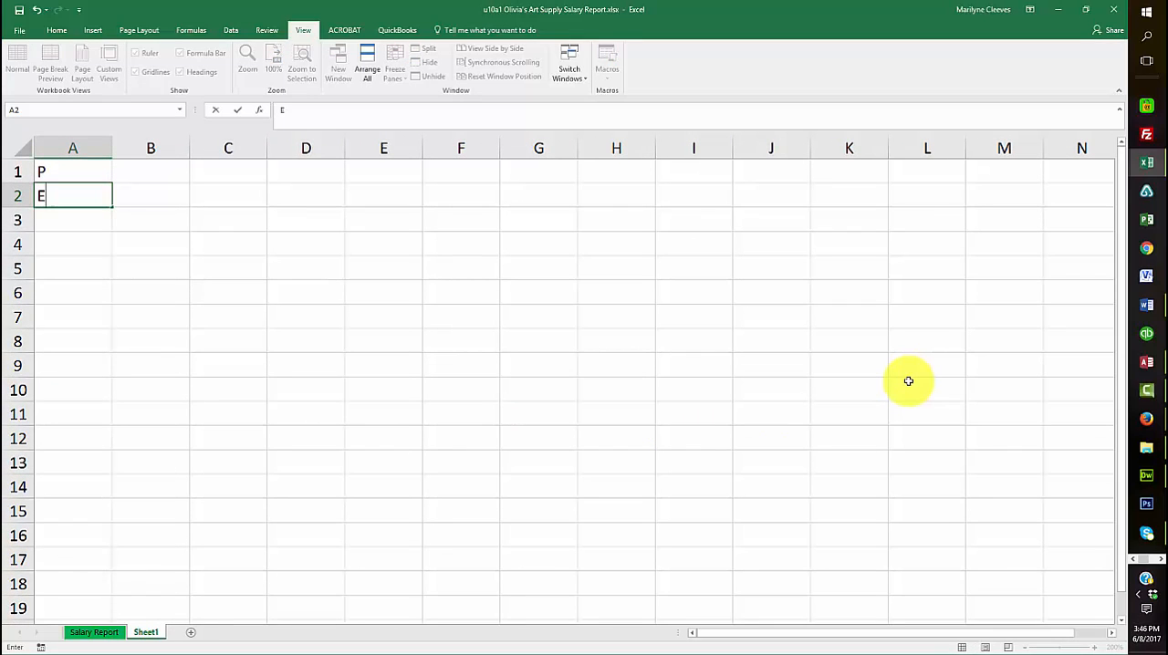
pyautogui.press('Return')
pyautogui.write('M')
pyautogui.press('Return')
pyautogui.write('D')
pyautogui.press('Return')
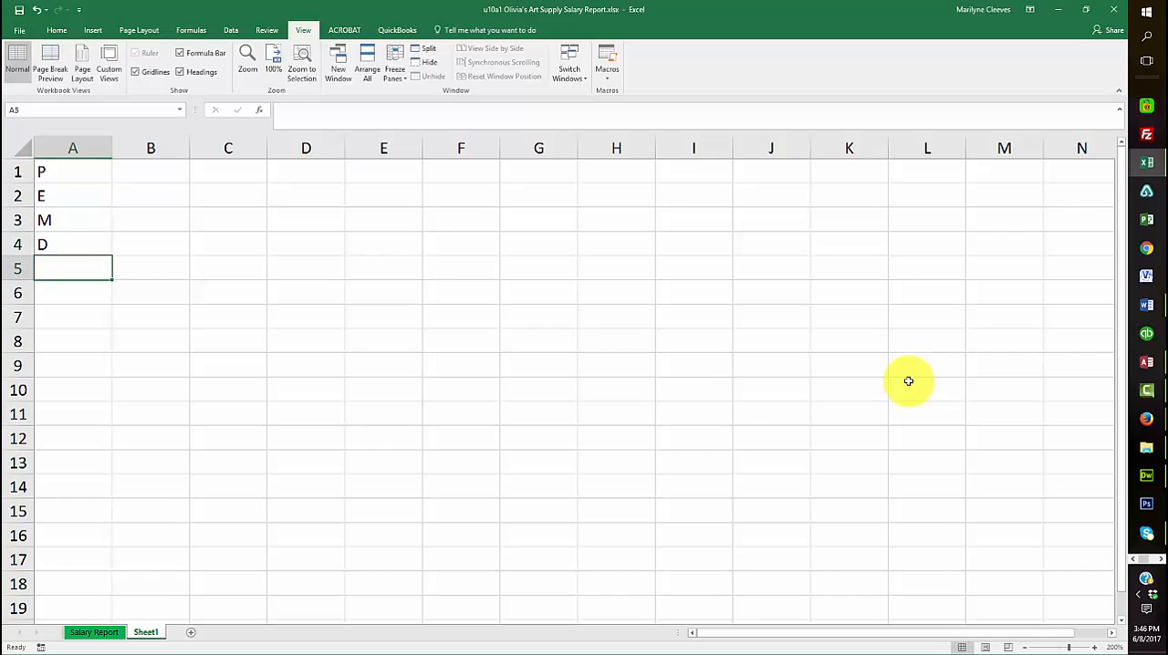
pyautogui.write('A')
pyautogui.press('Return')
pyautogui.write('S')
pyautogui.press('Return')
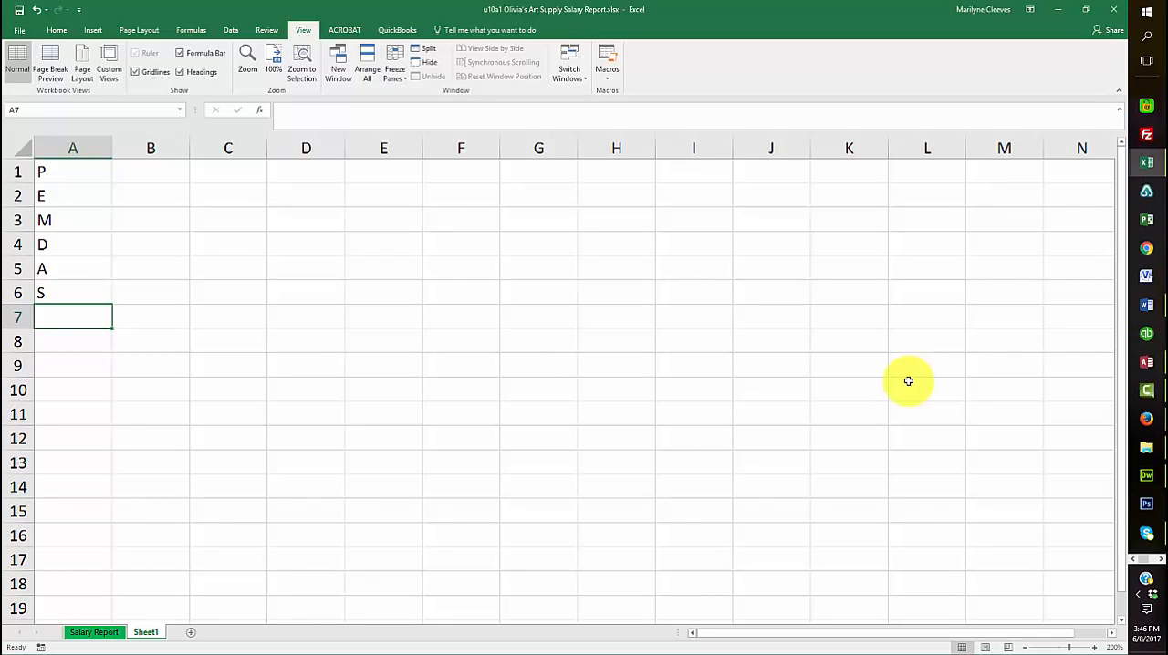
# Complete the words beside P and E by entering ARENTHESIS in B1 and XPONENTS in B2
pyautogui.click(155, 172)
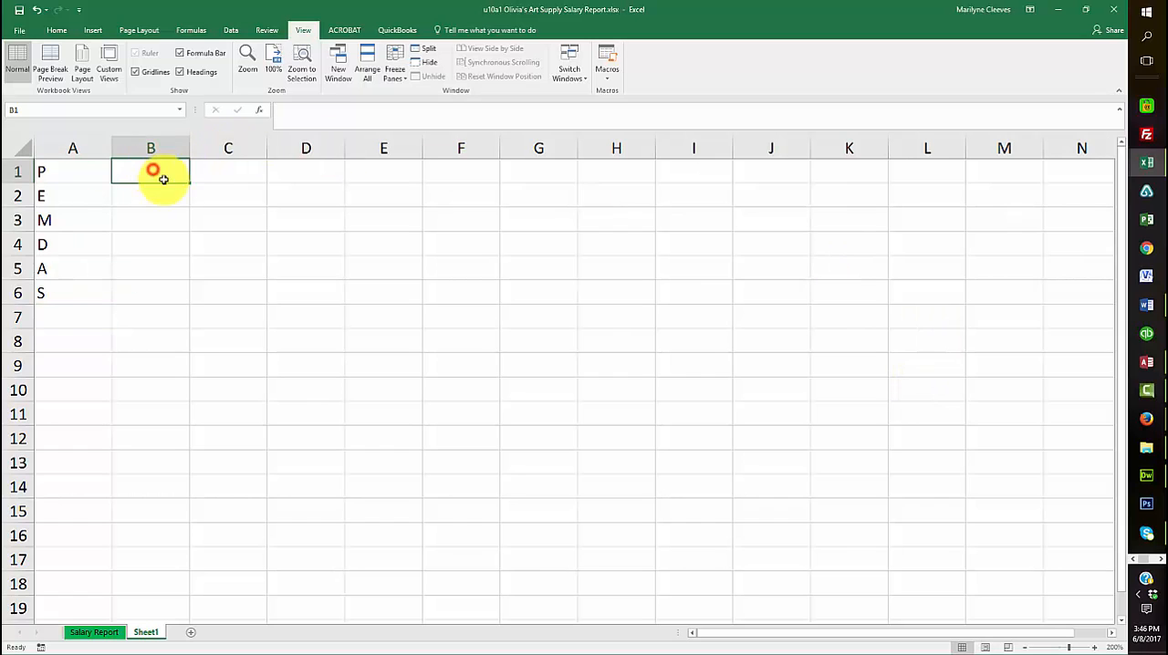
pyautogui.write('AR')
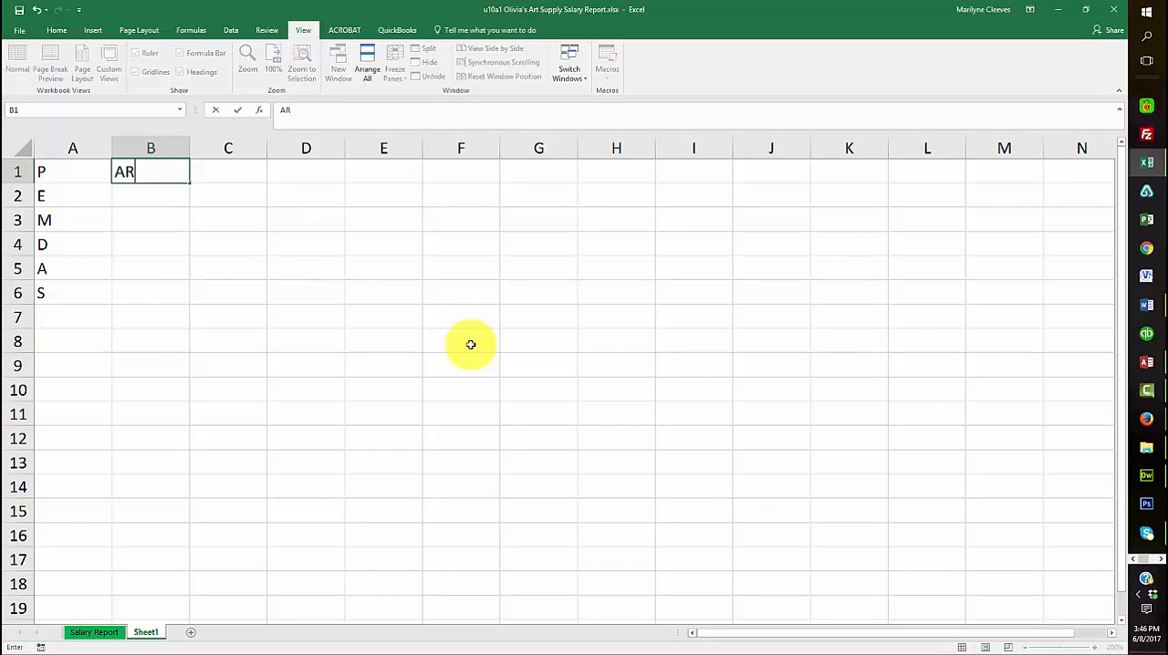
pyautogui.press('BackSpace')
pyautogui.write('RENTHESIS')
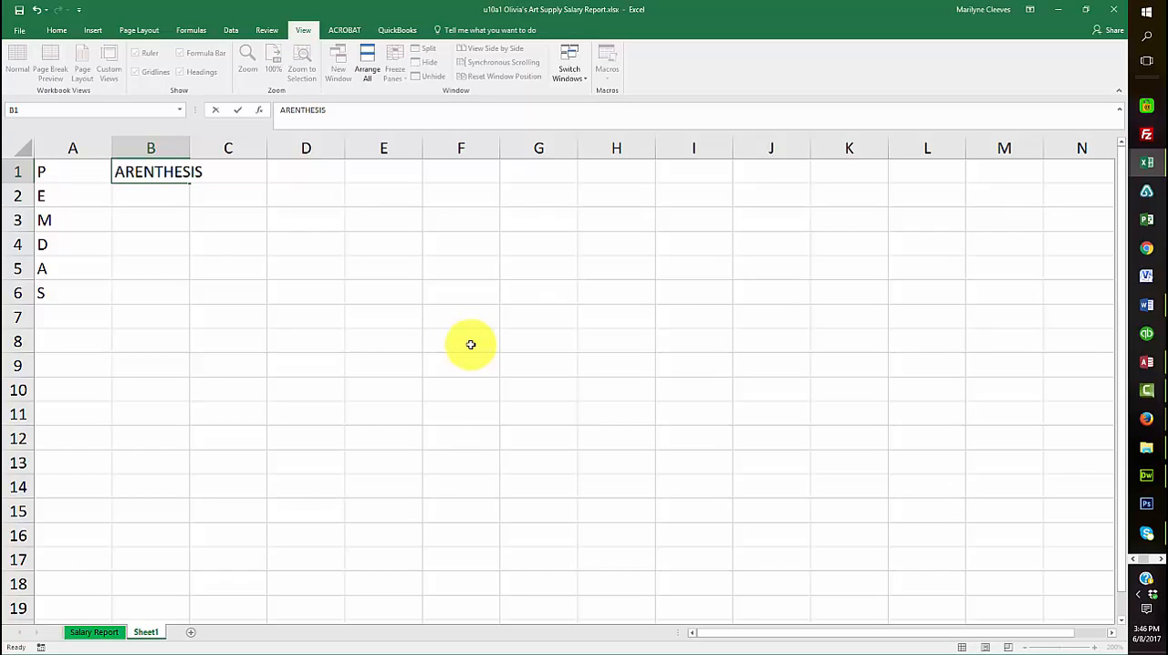
pyautogui.press('Return')
pyautogui.write('X')
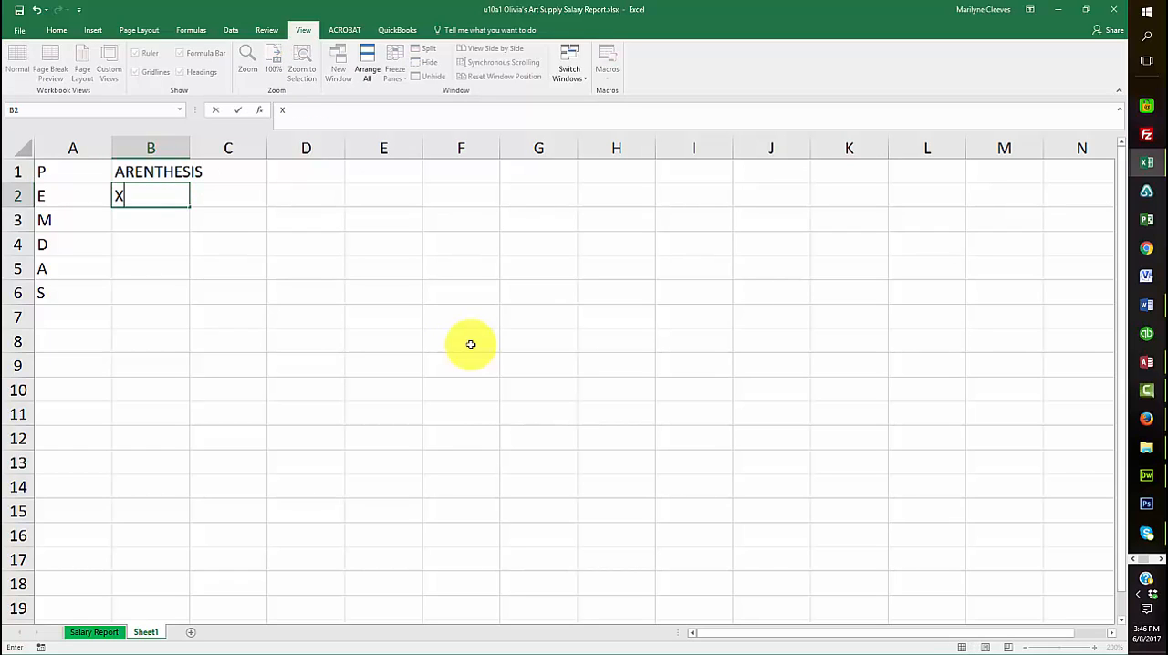
pyautogui.write('PONENTS')
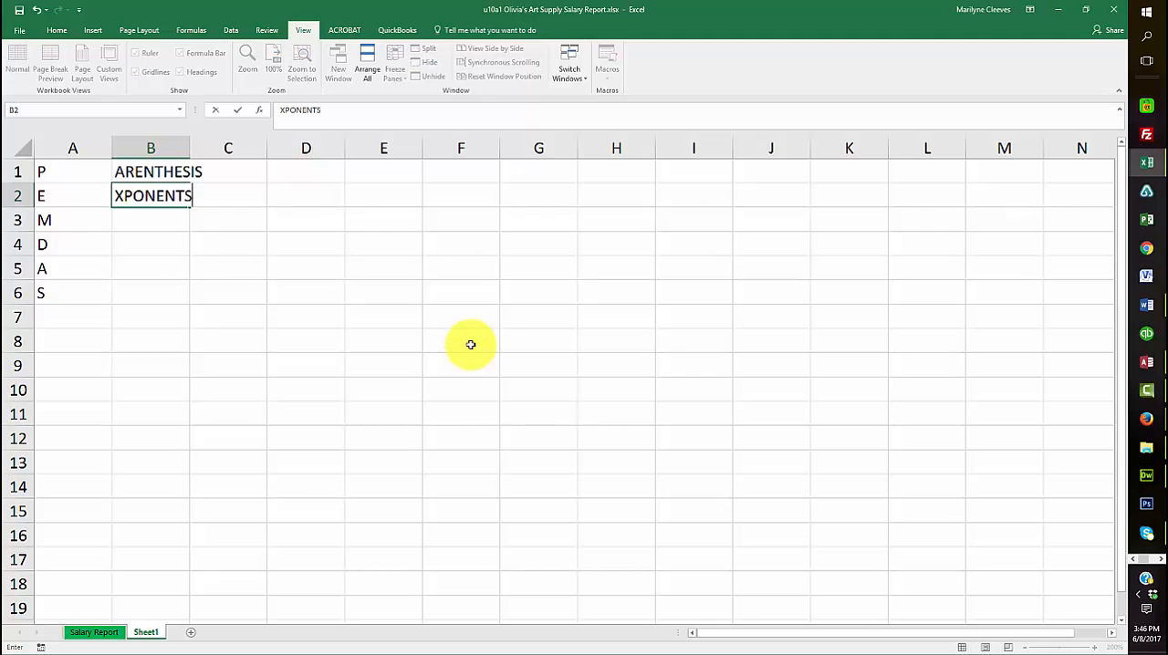
pyautogui.press('Return')
# Complete the word beside M by entering ULTIPLICATION in B3
pyautogui.write('MULTIP')
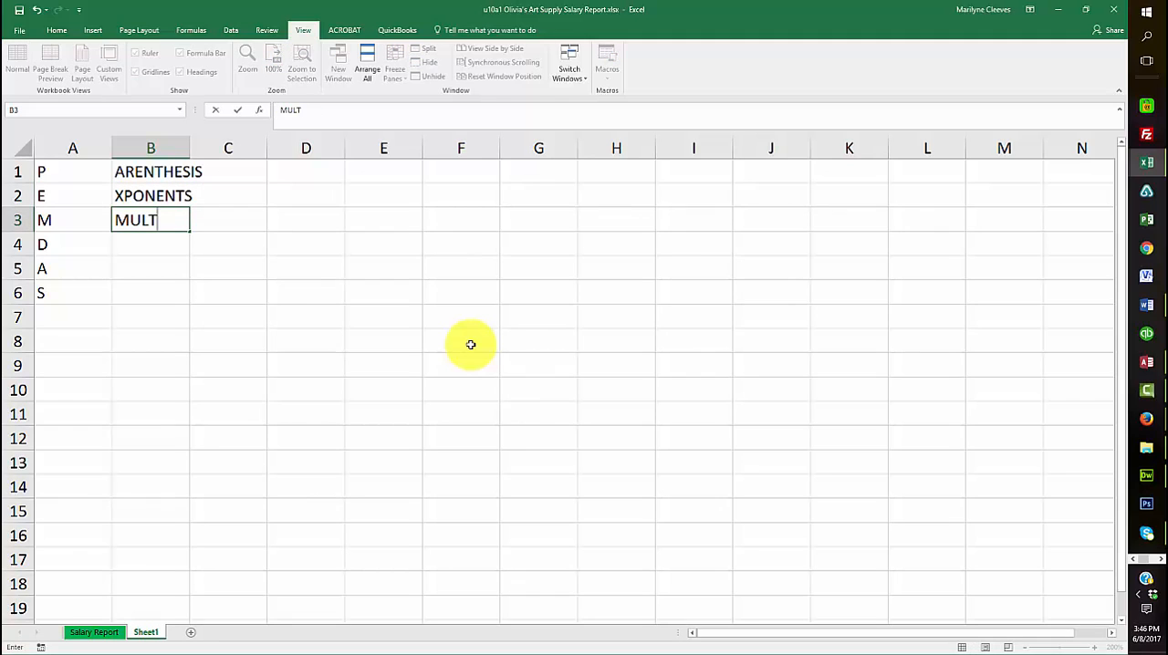
pyautogui.press('BackSpace')
pyautogui.press('BackSpace')
pyautogui.press('BackSpace')
pyautogui.press('BackSpace')
pyautogui.press('BackSpace')
pyautogui.press('BackSpace')
pyautogui.write('ULTIPLICA')
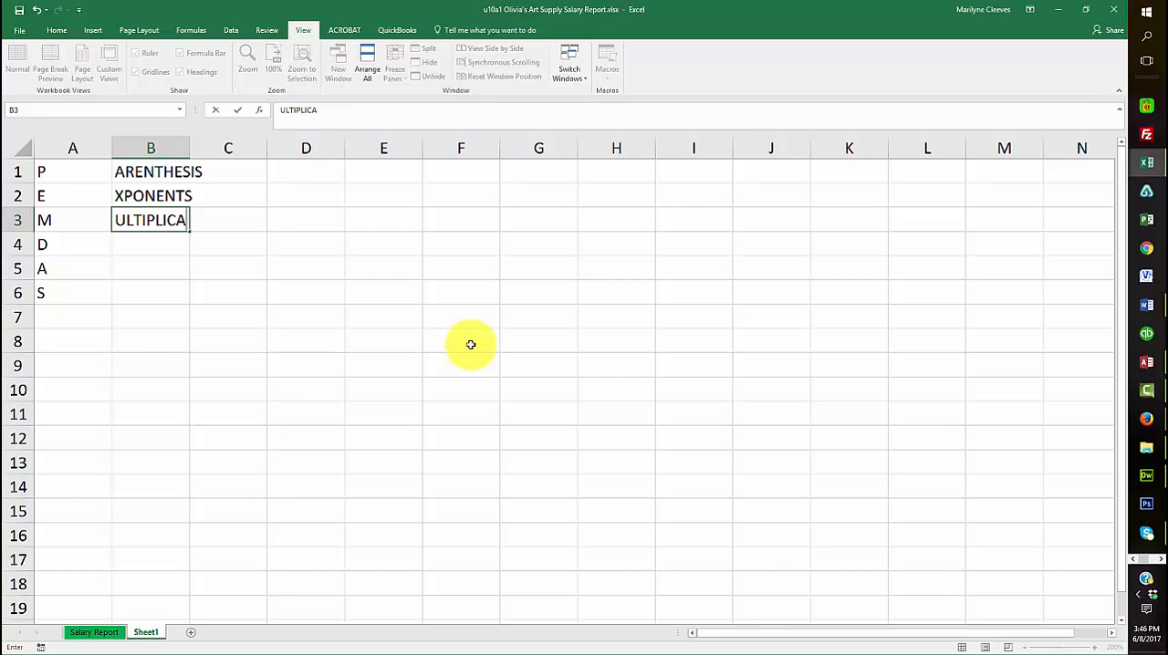
pyautogui.write('TION')
pyautogui.press('Return')
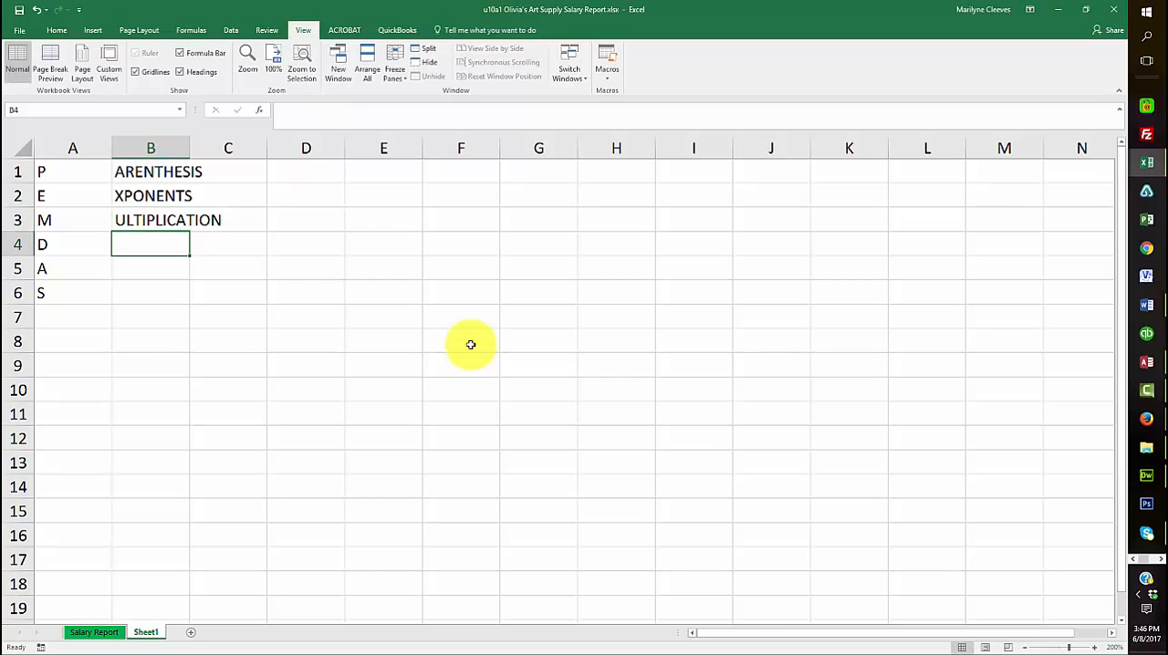
# Complete the words beside D and A by entering IVISION in B4 and DDITION in B5
pyautogui.write('IVISIOJ')
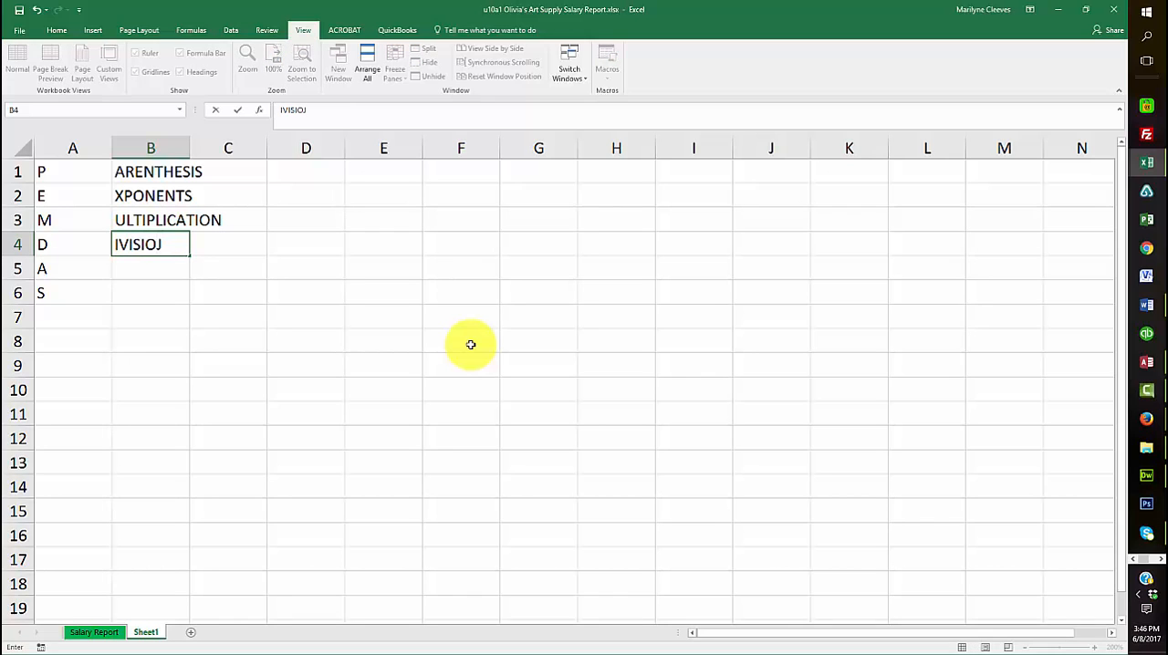
pyautogui.press('BackSpace')
pyautogui.write('N')
pyautogui.press('Return')
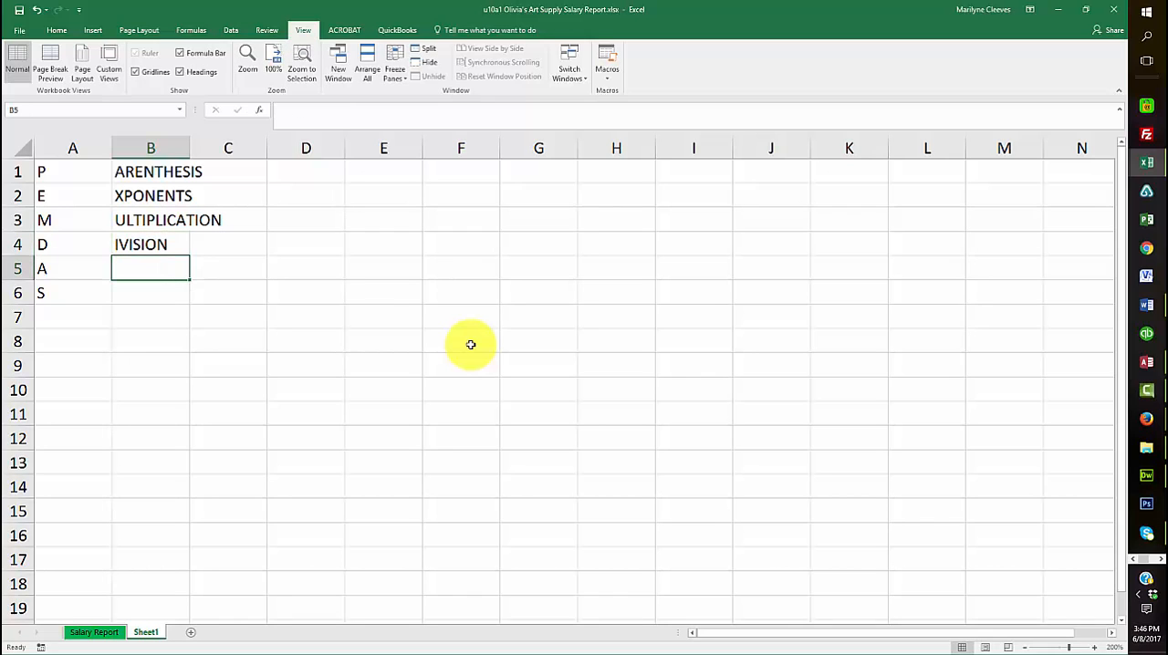
pyautogui.write('DD')
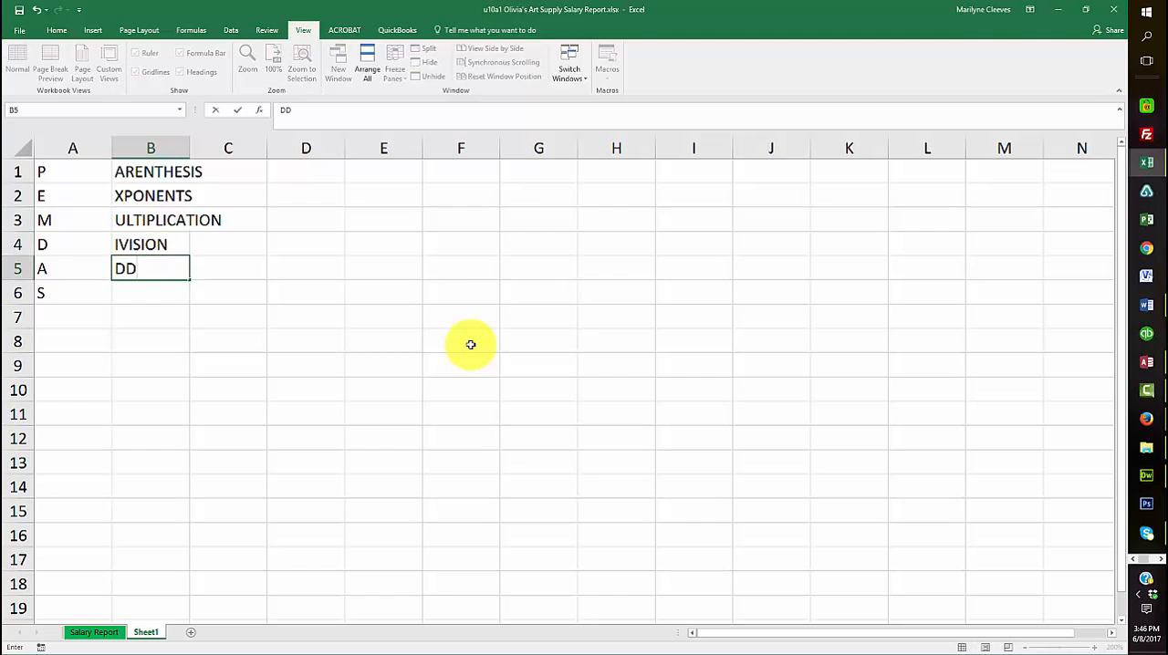
pyautogui.write('ITION')
pyautogui.press('Return')
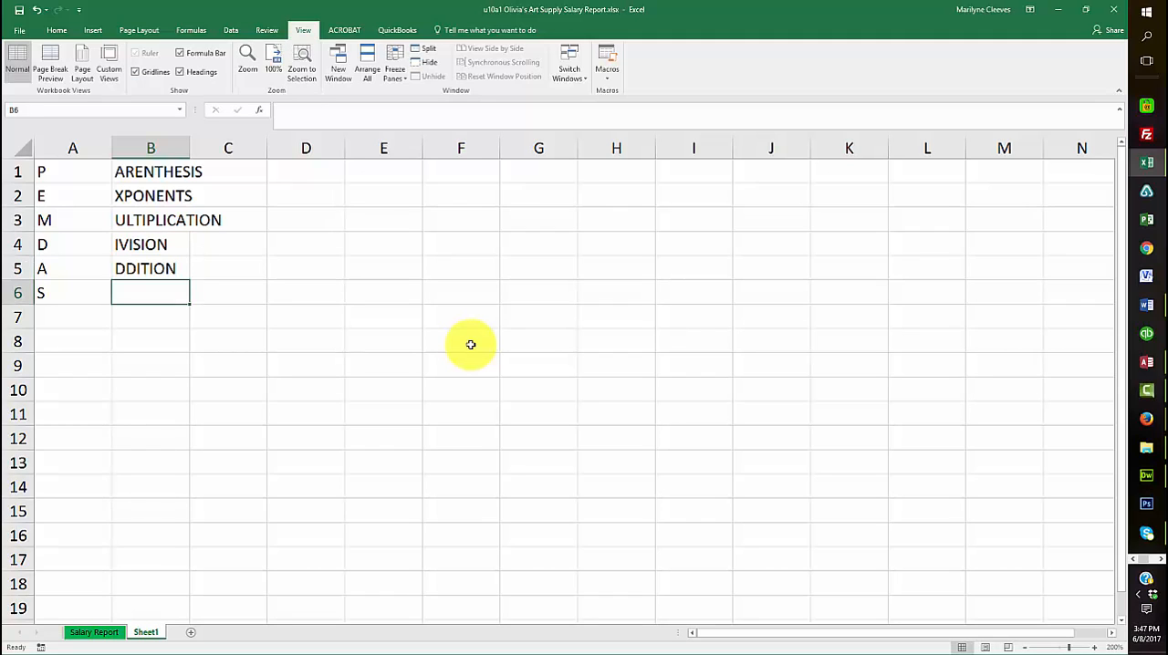
# Complete the word beside S by entering UBTRACTION in B6, and narrow column A to fit its single letters
pyautogui.write('S')
pyautogui.press('BackSpace')
pyautogui.write('U')
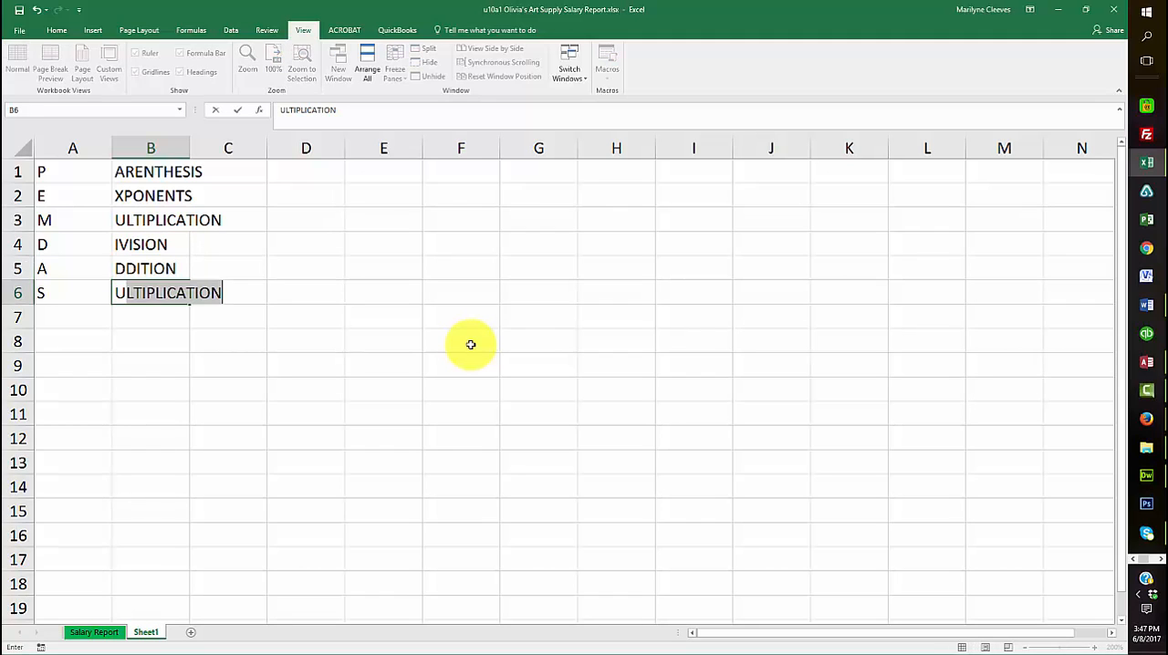
pyautogui.write('B')
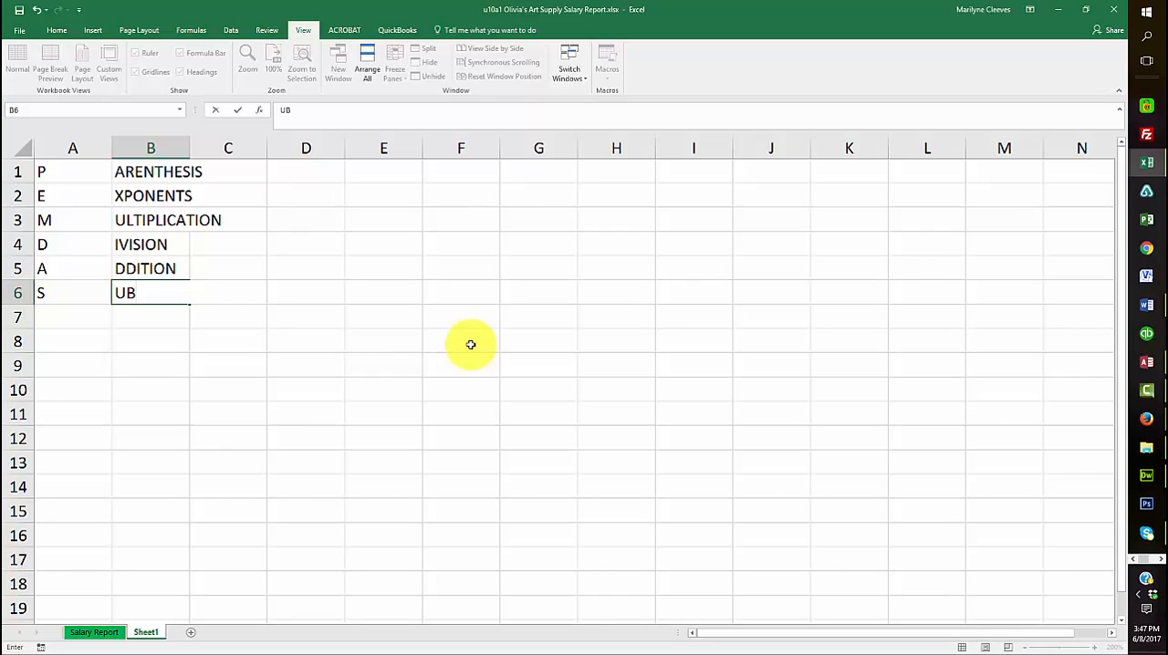
pyautogui.write('TRACTION')
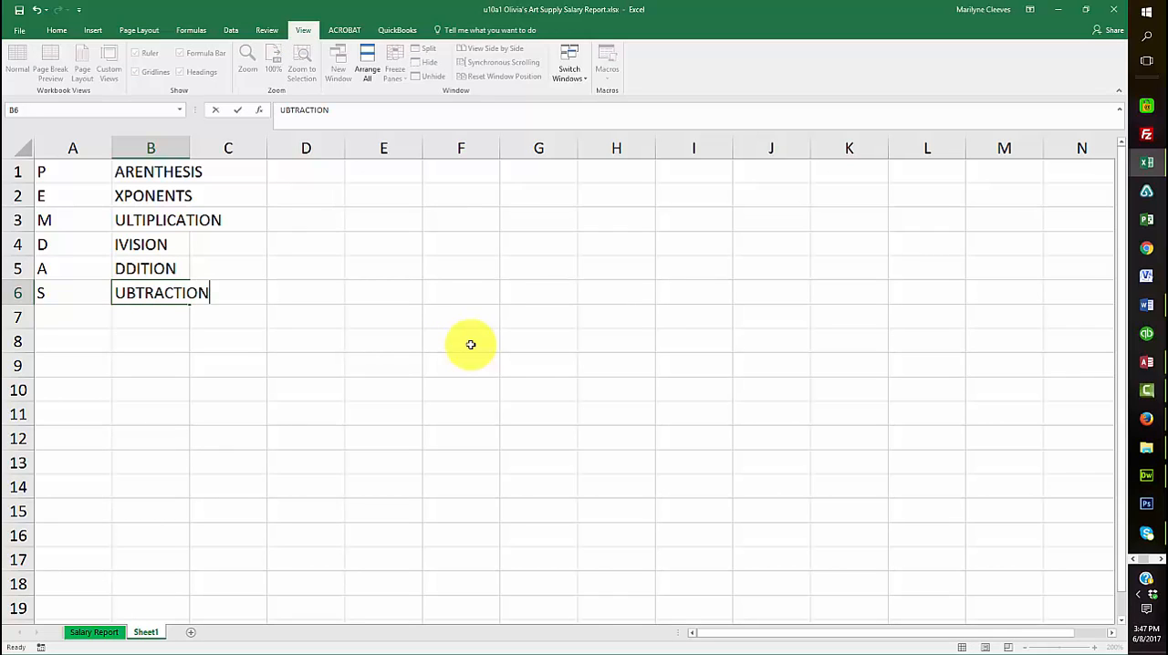
pyautogui.press('Return')
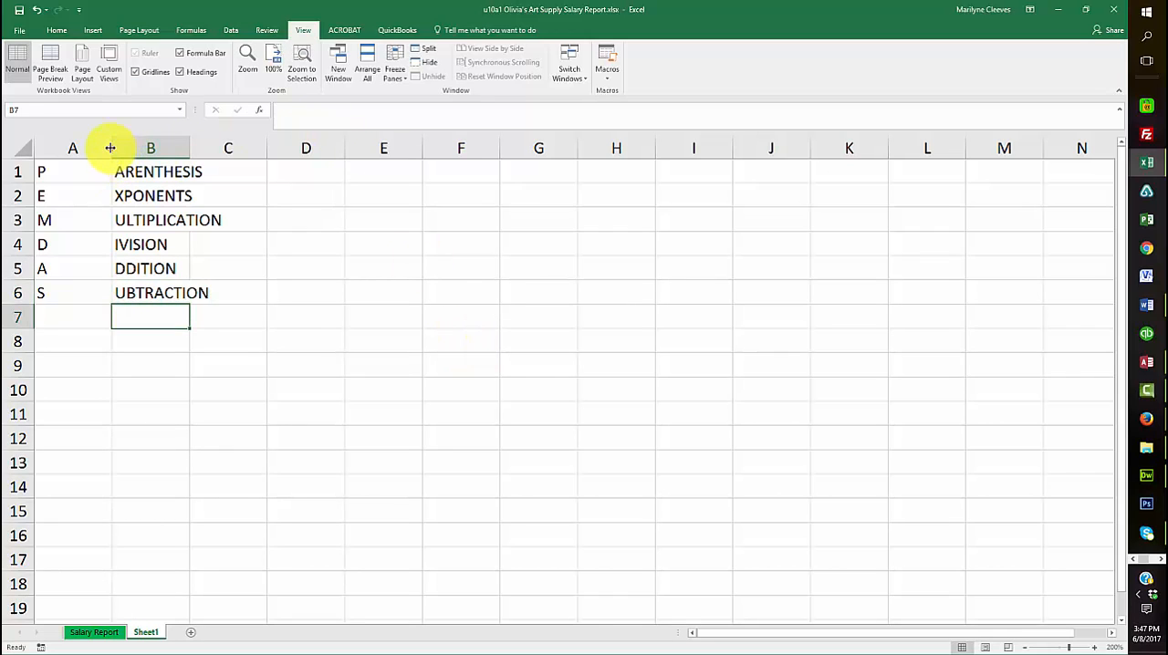
pyautogui.moveTo(109, 148); pyautogui.dragTo(56, 147)
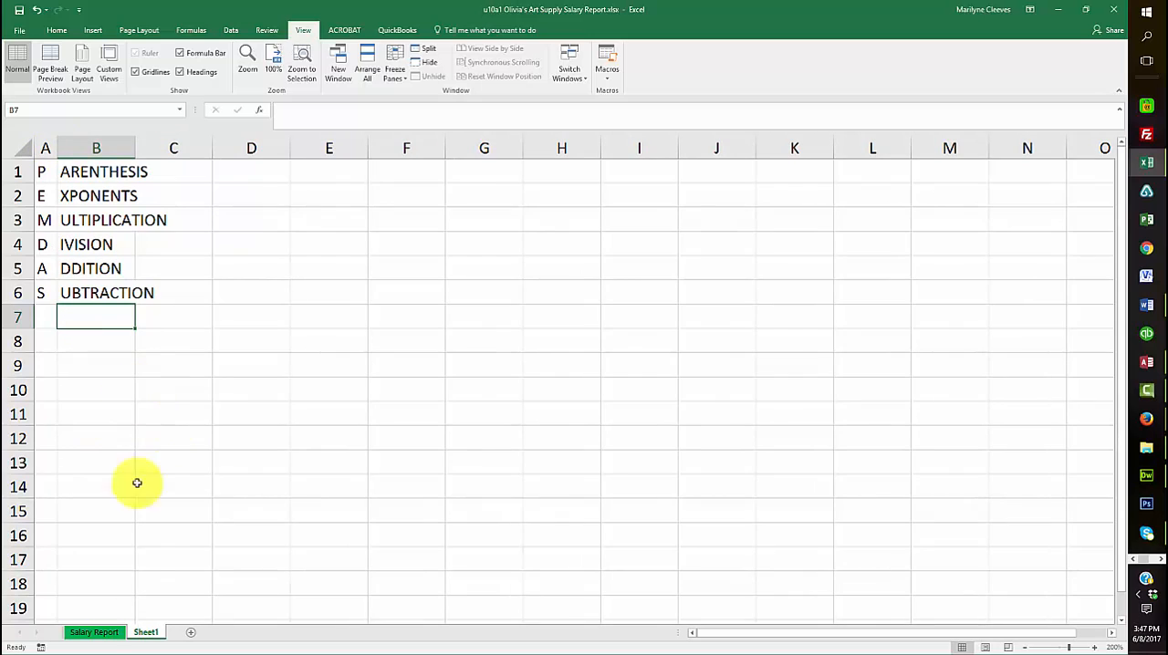
# On the Salary Report sheet, switch from showing formulas to showing values and fill the Federal Tax formula from G4 down through G12
pyautogui.click(95, 632)
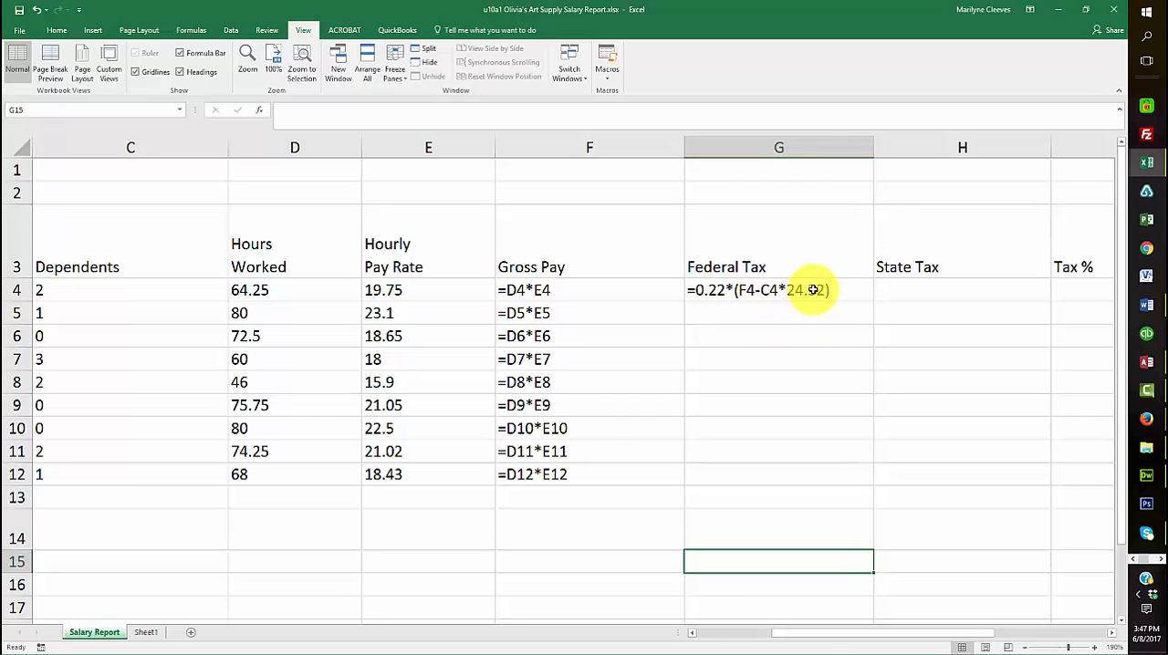
pyautogui.doubleClick(753, 291)
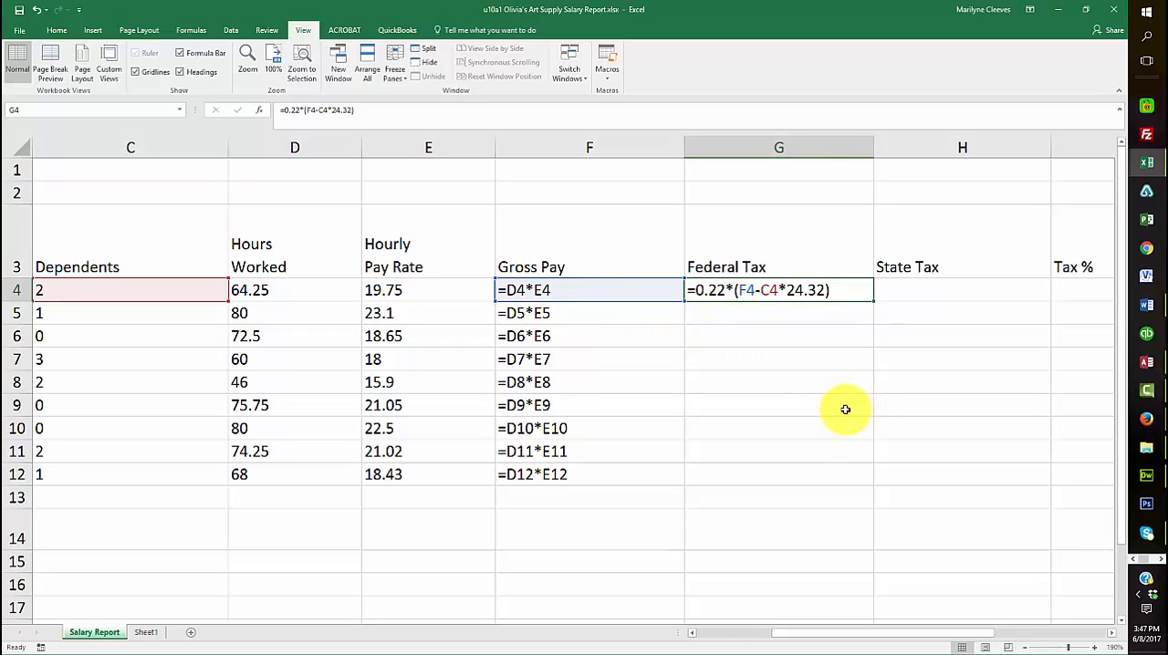
pyautogui.hotkey('ctrl', '`')
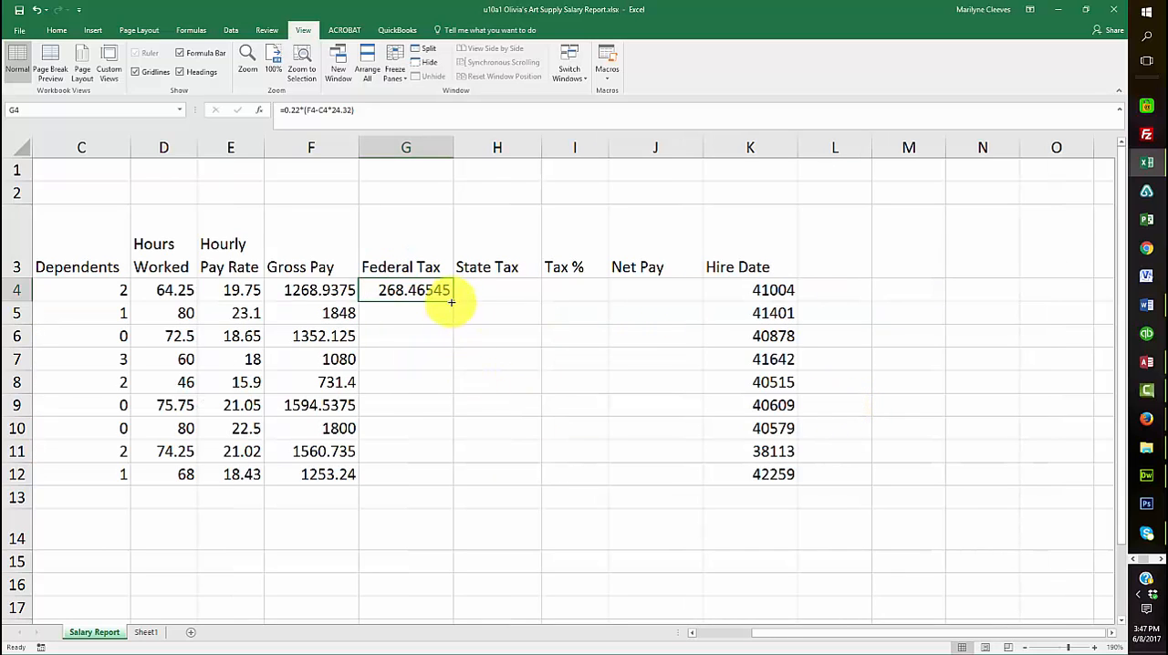
pyautogui.moveTo(451, 301); pyautogui.dragTo(435, 493)
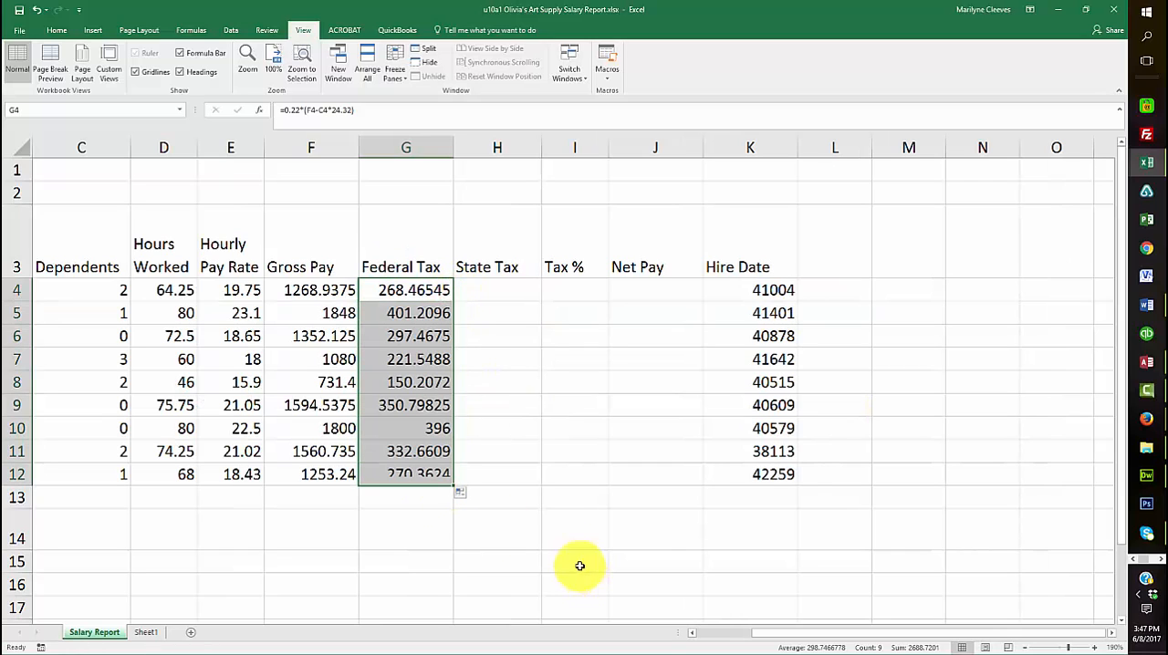
# Calculate State Tax in H4 with the formula =.04*F4 and fill it down through H12
pyautogui.click(501, 290)
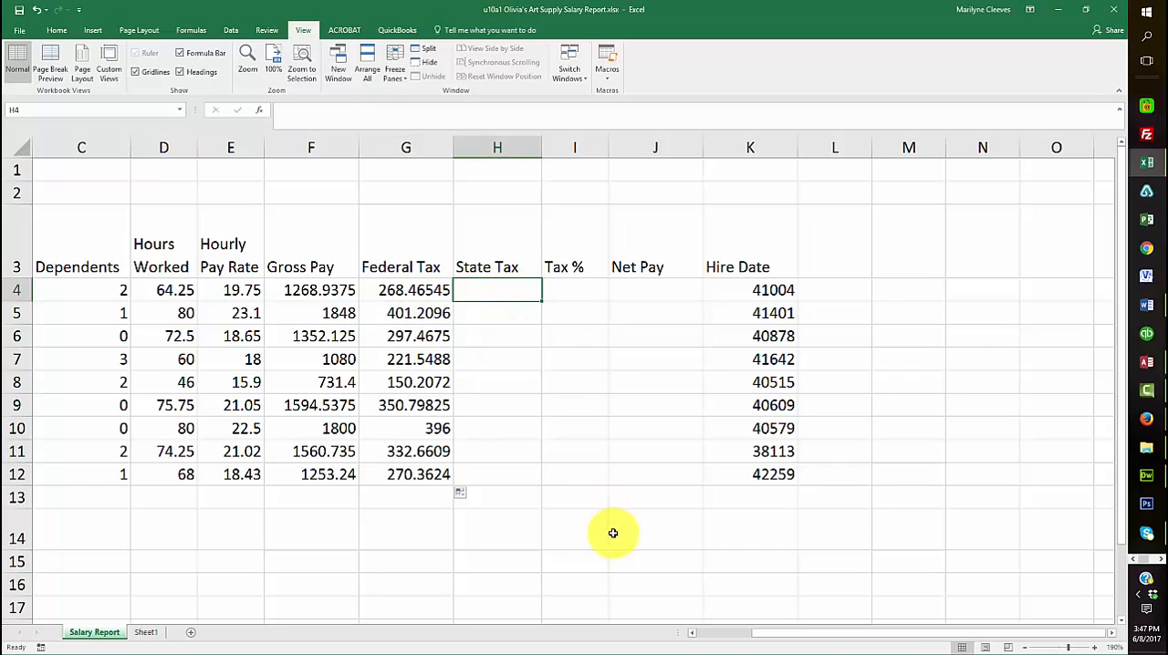
pyautogui.write('=')
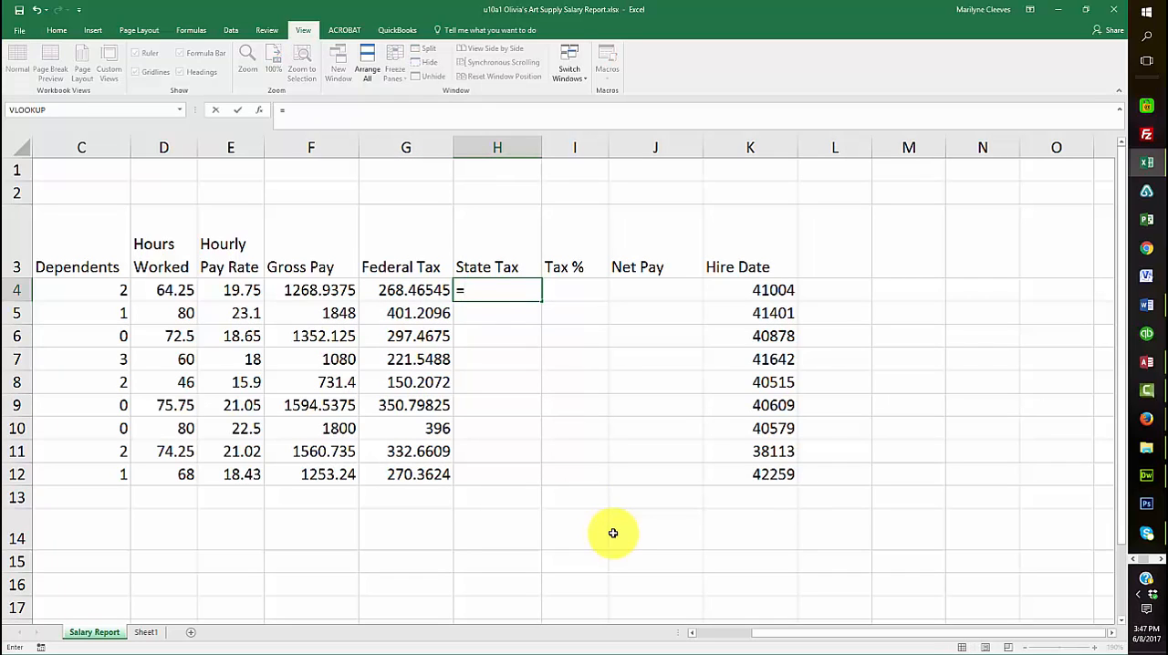
pyautogui.write('.04*')
pyautogui.click(288, 290)
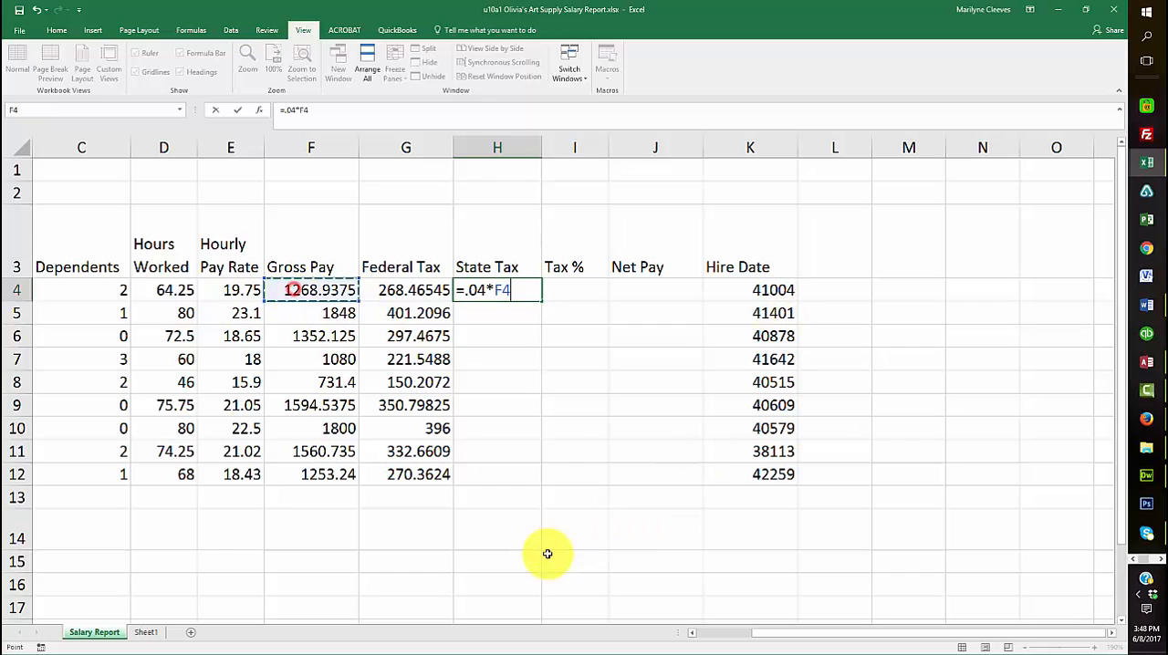
pyautogui.press('Return')
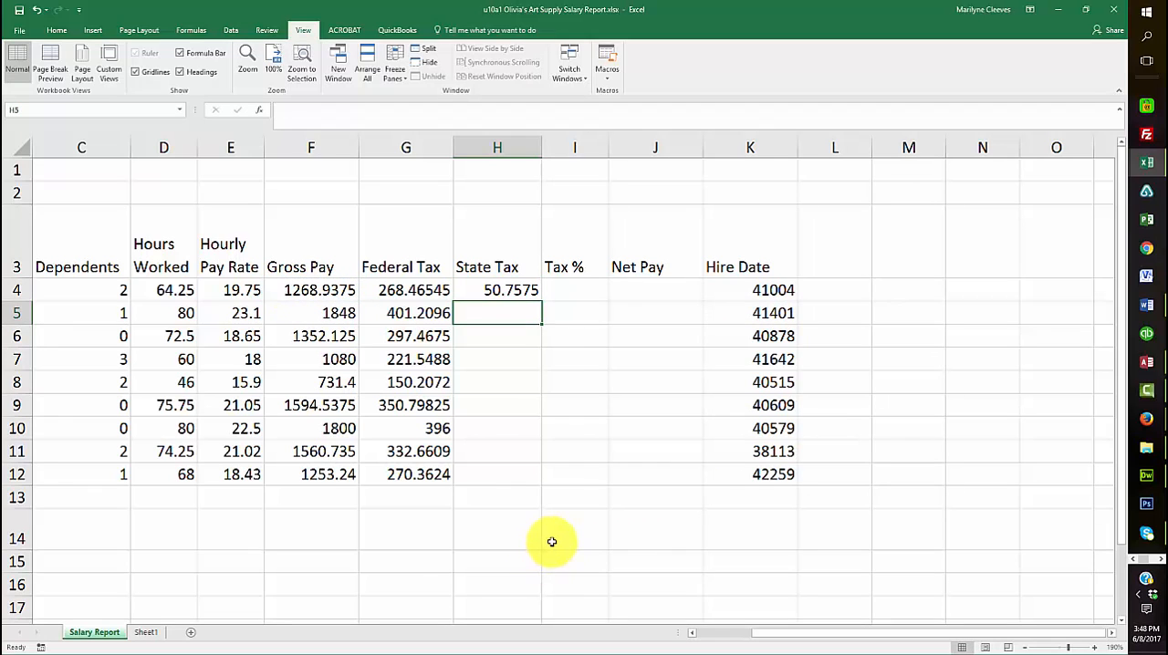
pyautogui.click(512, 287)
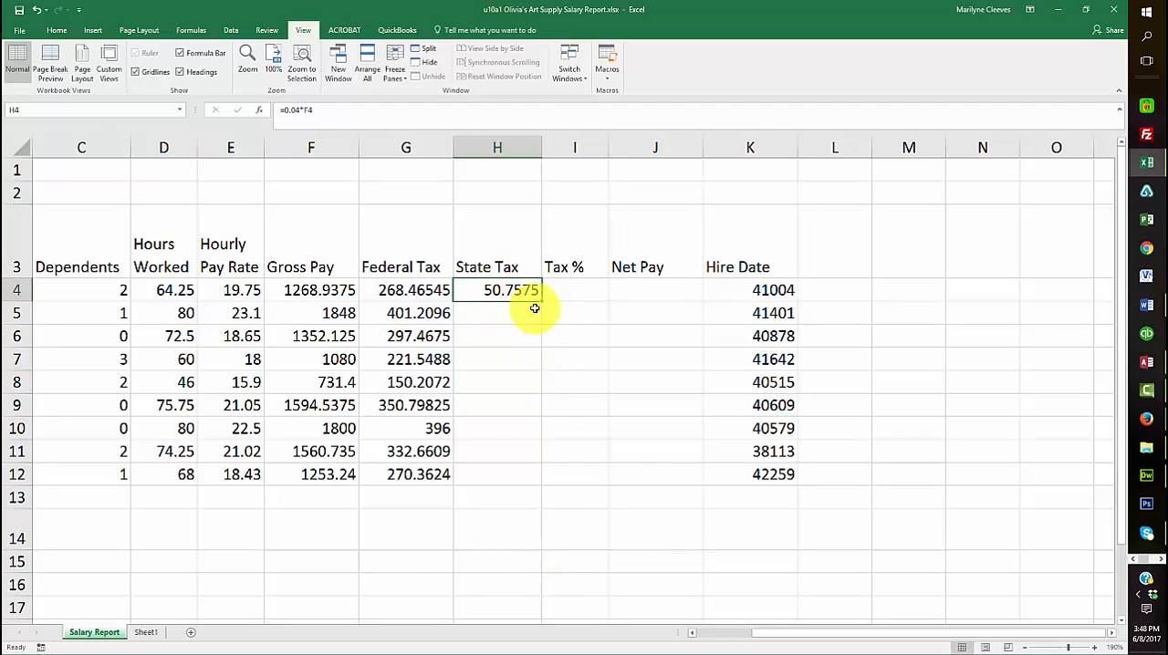
pyautogui.moveTo(541, 300); pyautogui.dragTo(522, 489)
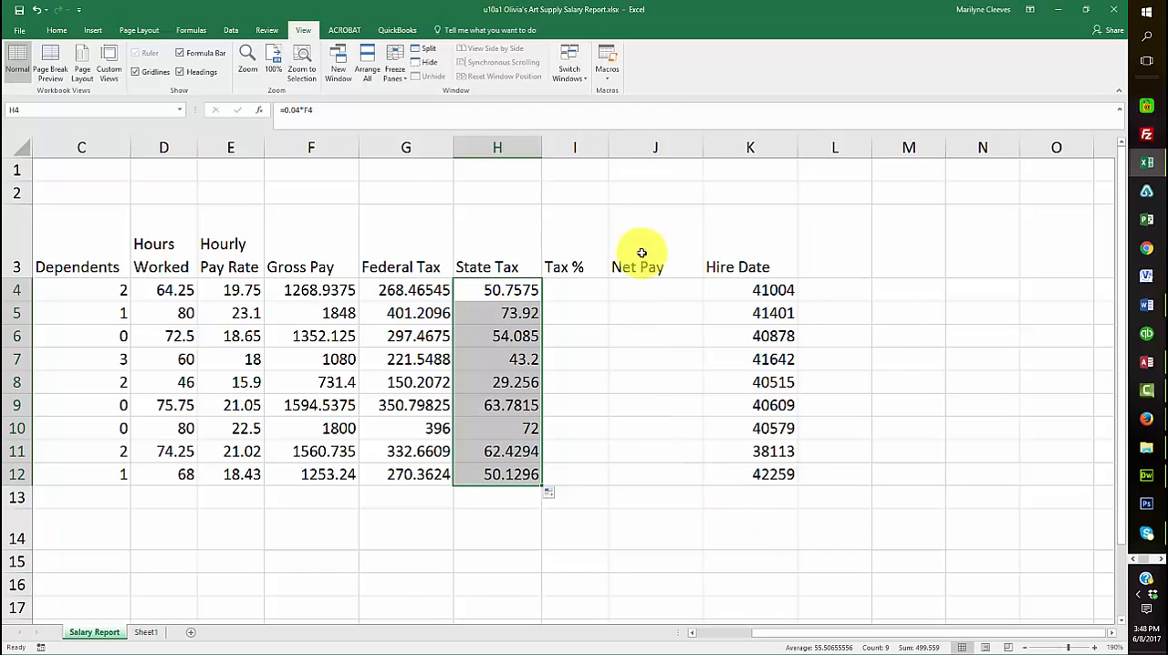
# Calculate Tax % in I4 with the formula =(G4+H4)/F4 and fill it down through I12
pyautogui.click(575, 288)
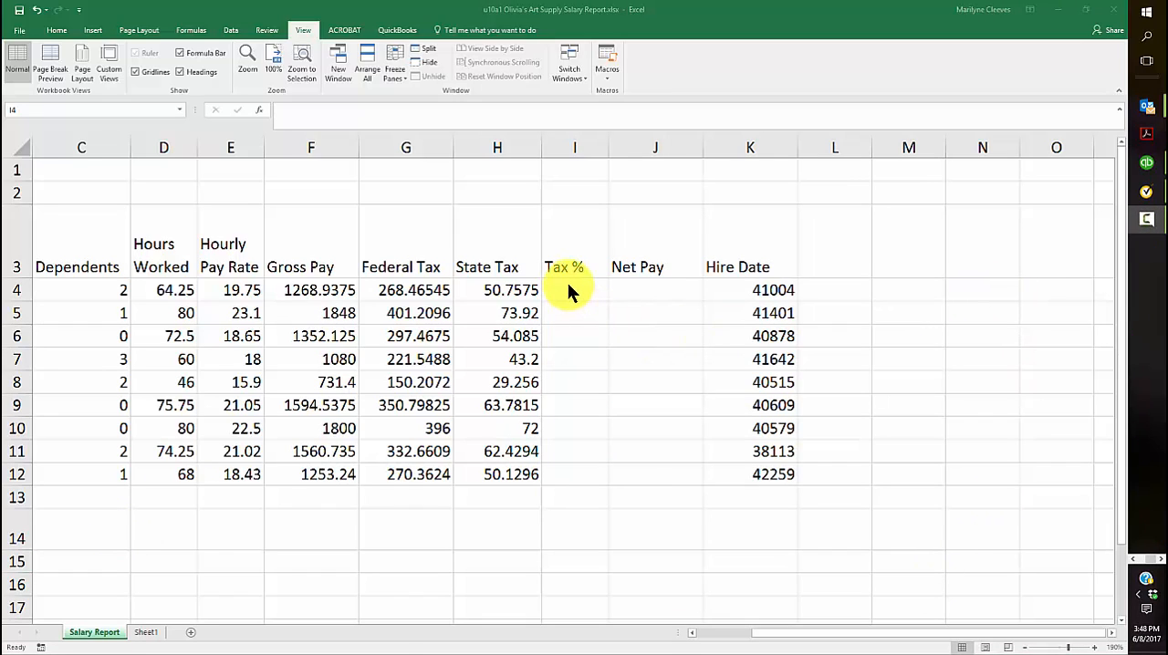
pyautogui.click(568, 284)
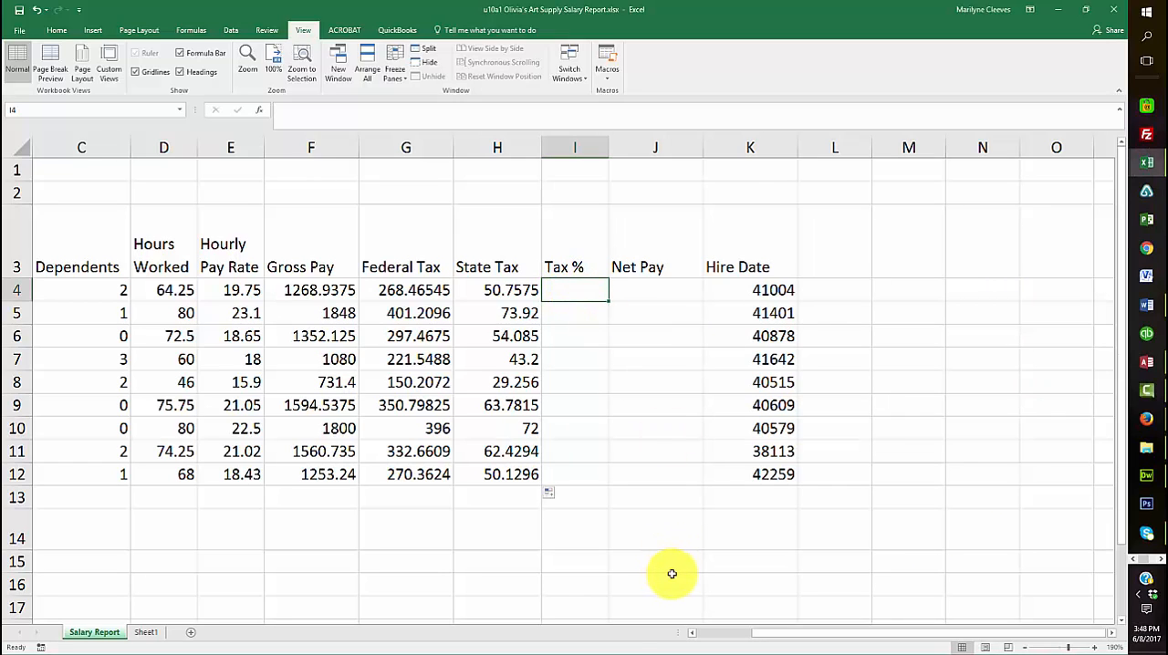
pyautogui.write('=')
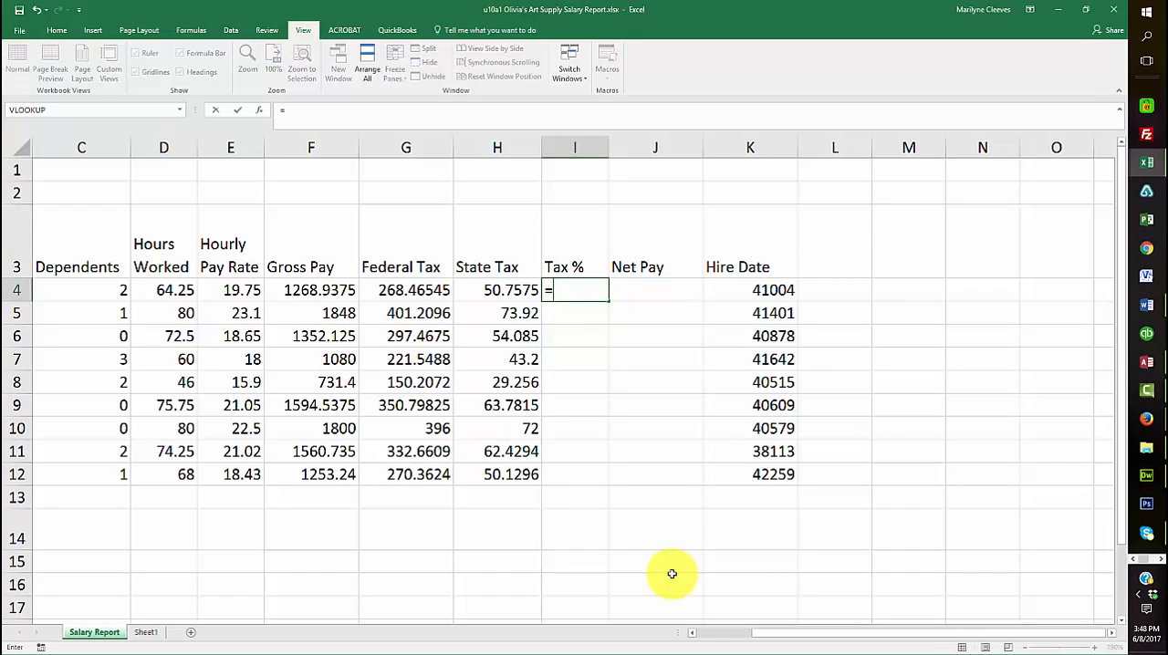
pyautogui.write('(')
pyautogui.click(395, 289)
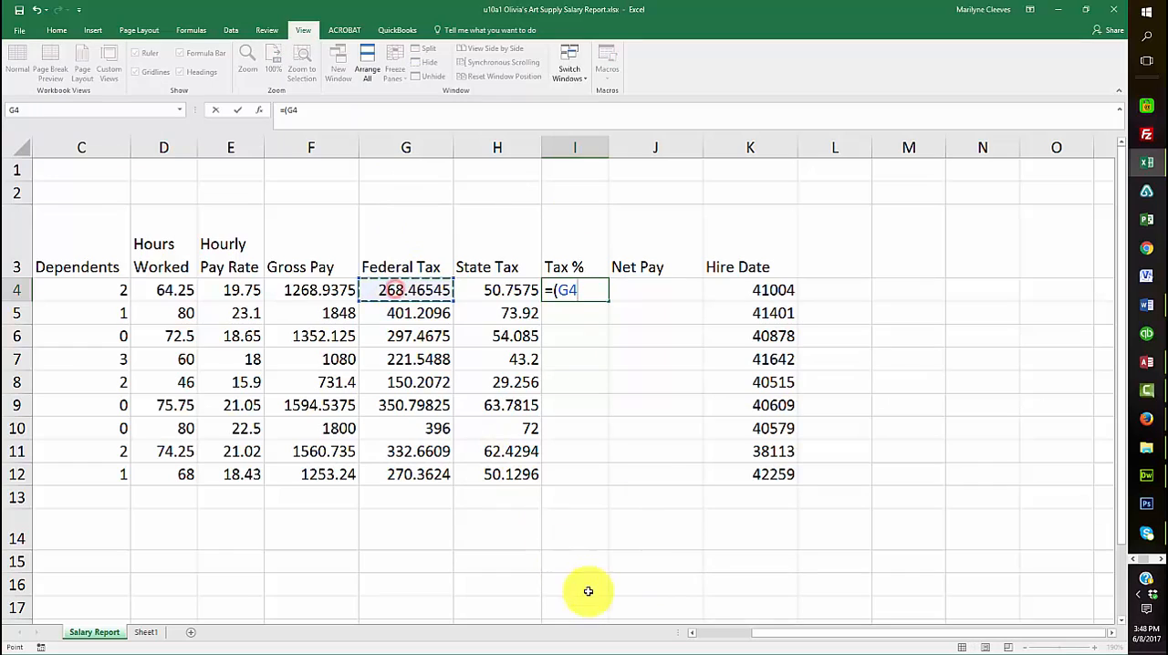
pyautogui.write('+')
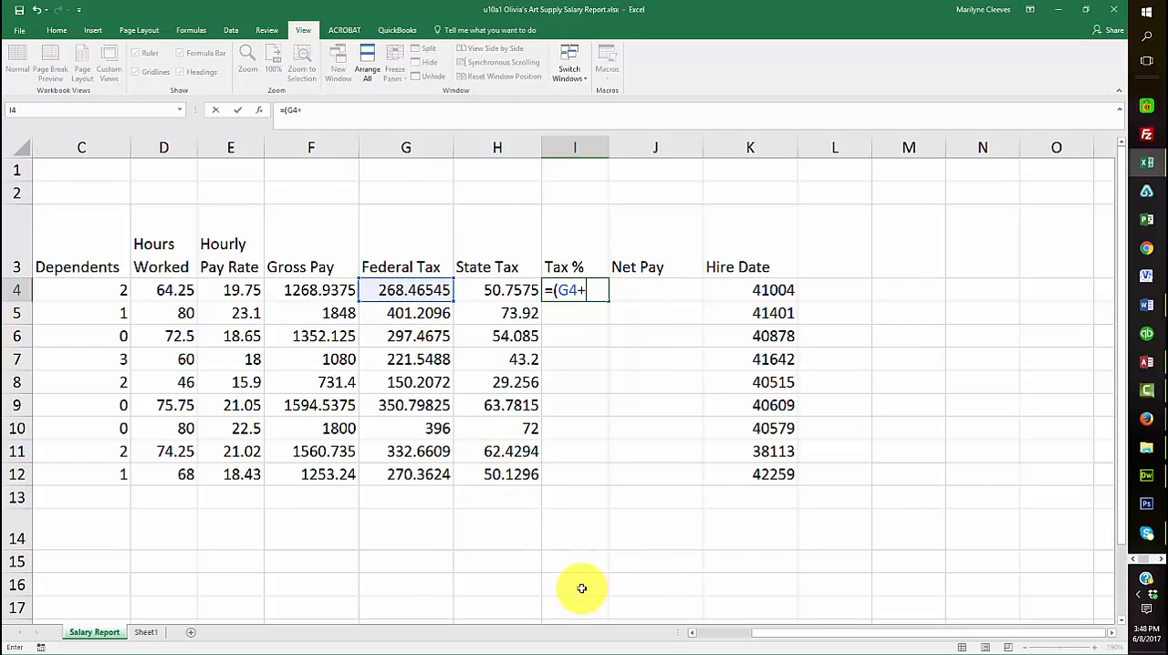
pyautogui.click(496, 290)
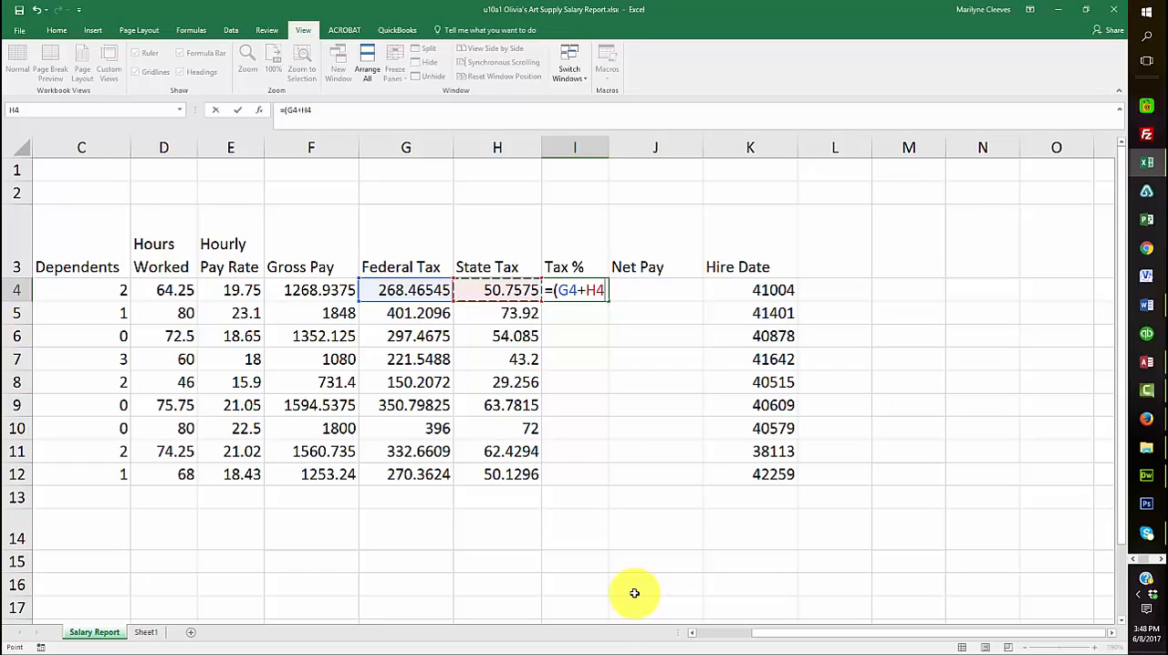
pyautogui.write(')/')
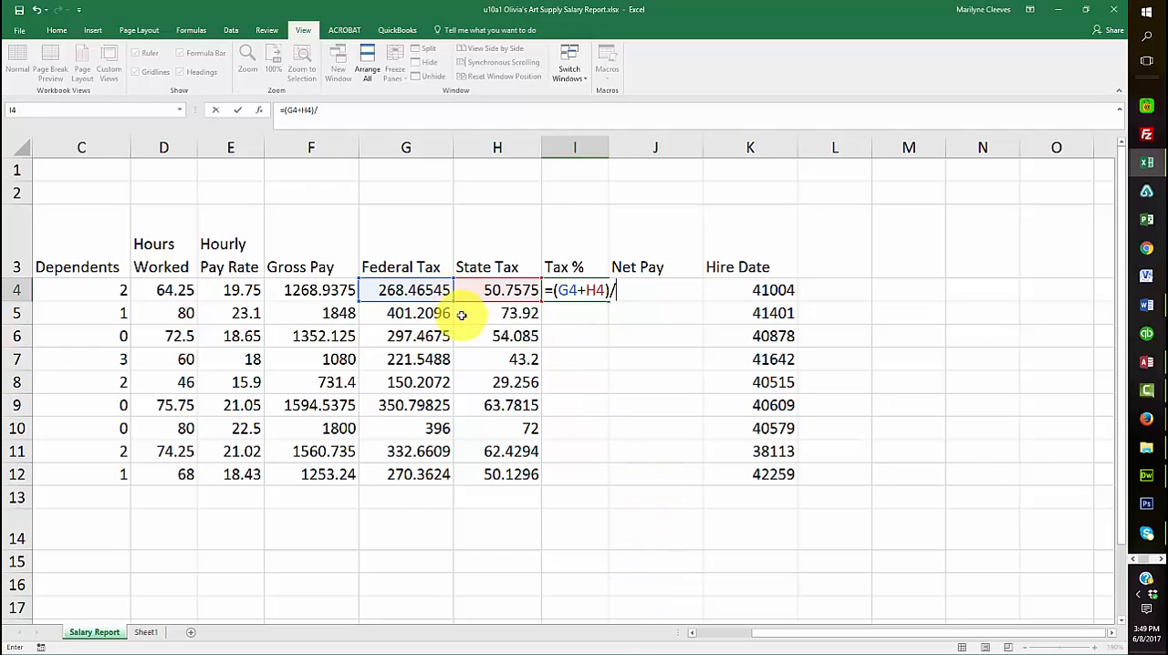
pyautogui.click(297, 290)
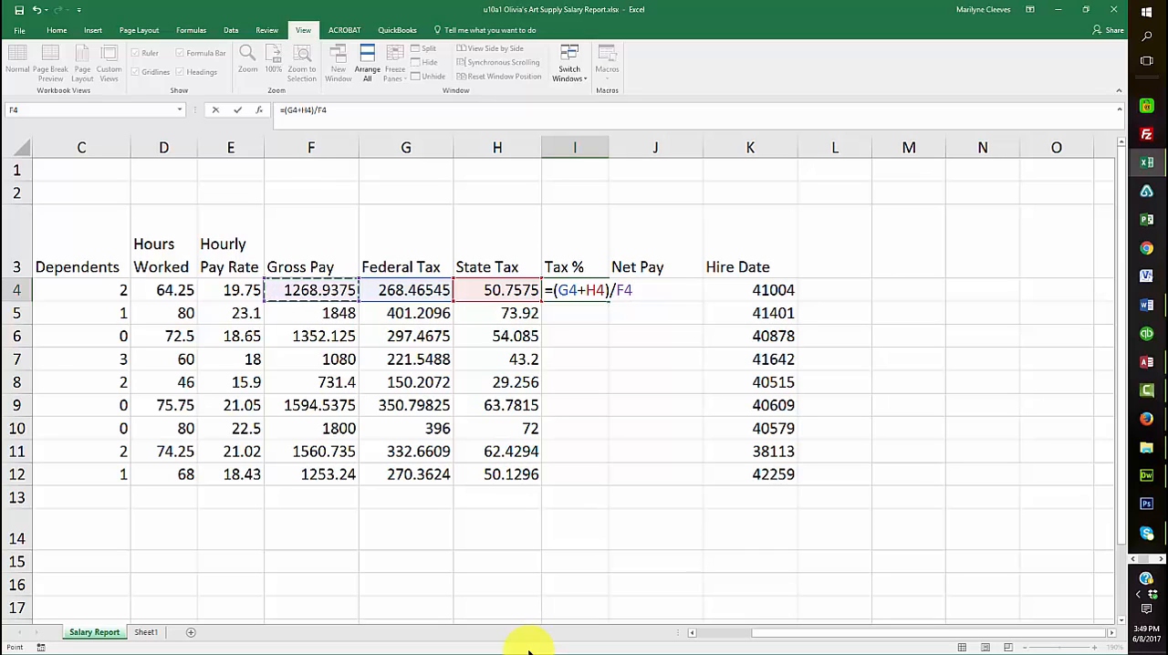
pyautogui.click(237, 110)
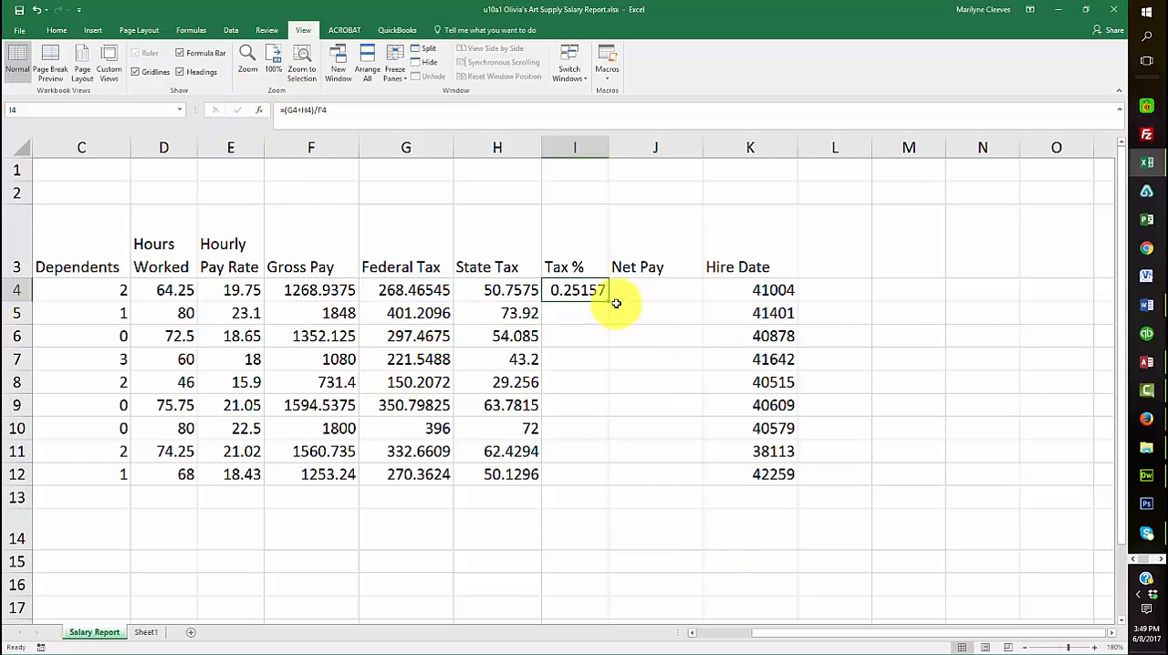
pyautogui.moveTo(607, 301); pyautogui.dragTo(602, 484)
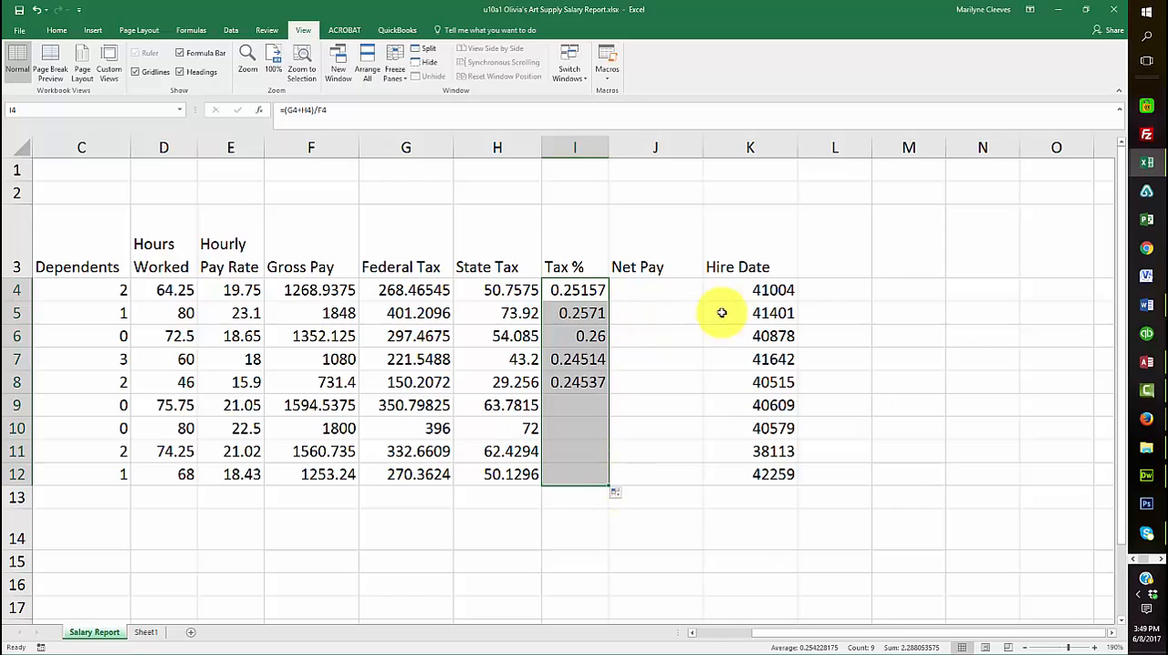
# Calculate Net Pay in J4 with the formula =F4-(G4+H4) and fill it down through J12
pyautogui.click(658, 290)
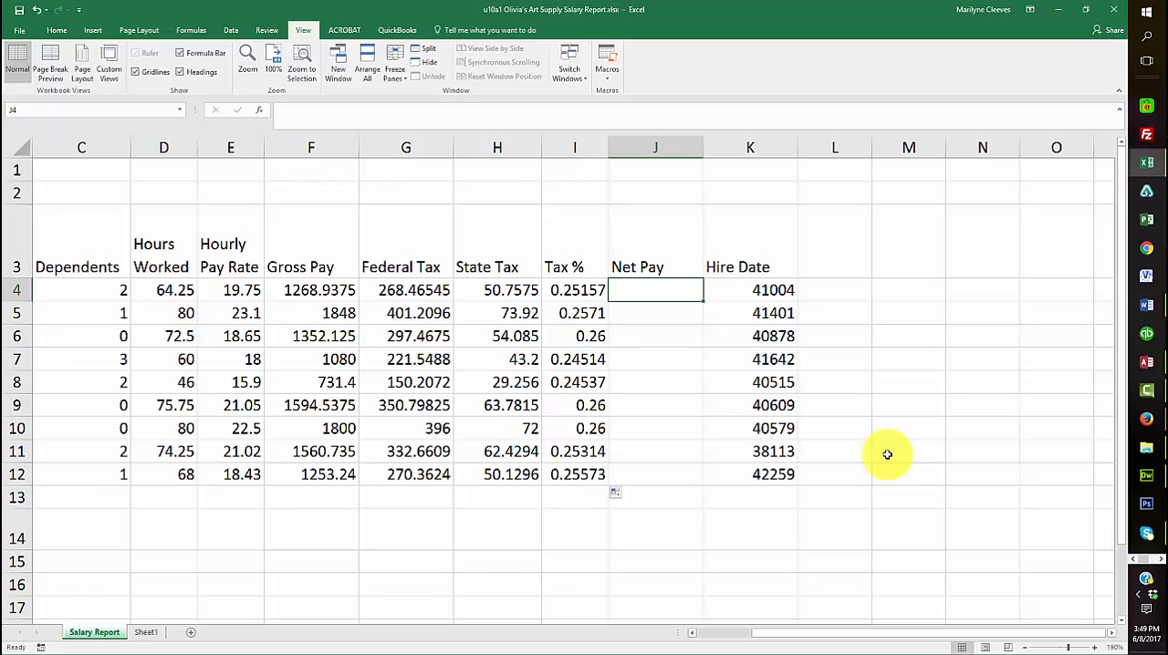
pyautogui.write('=')
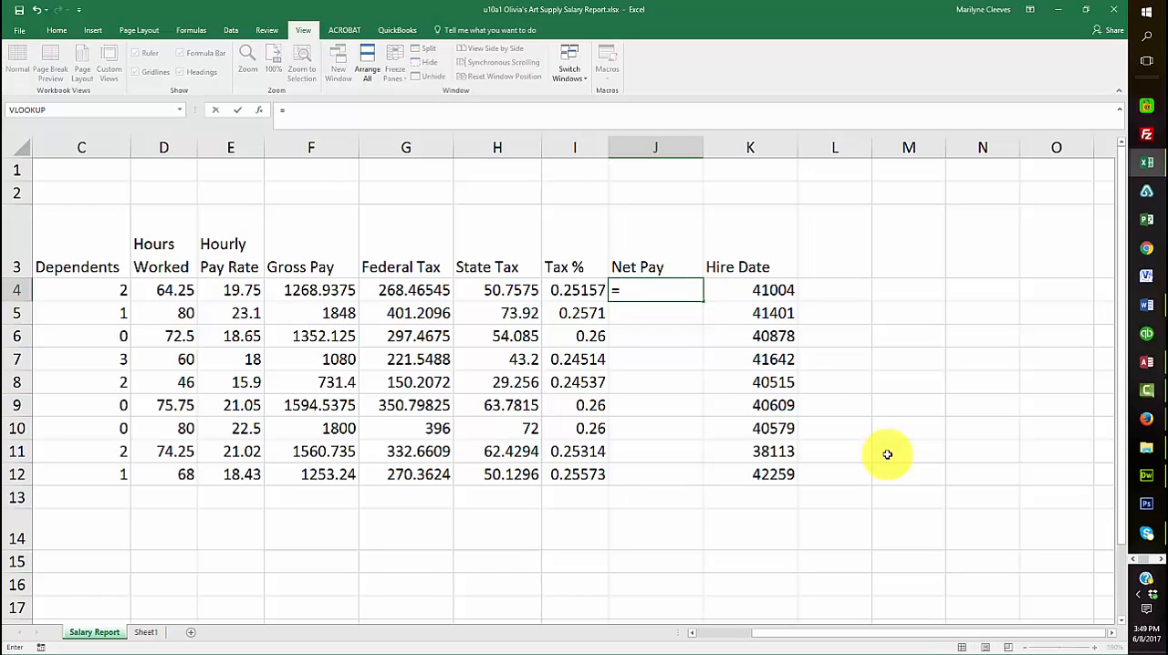
pyautogui.click(294, 290)
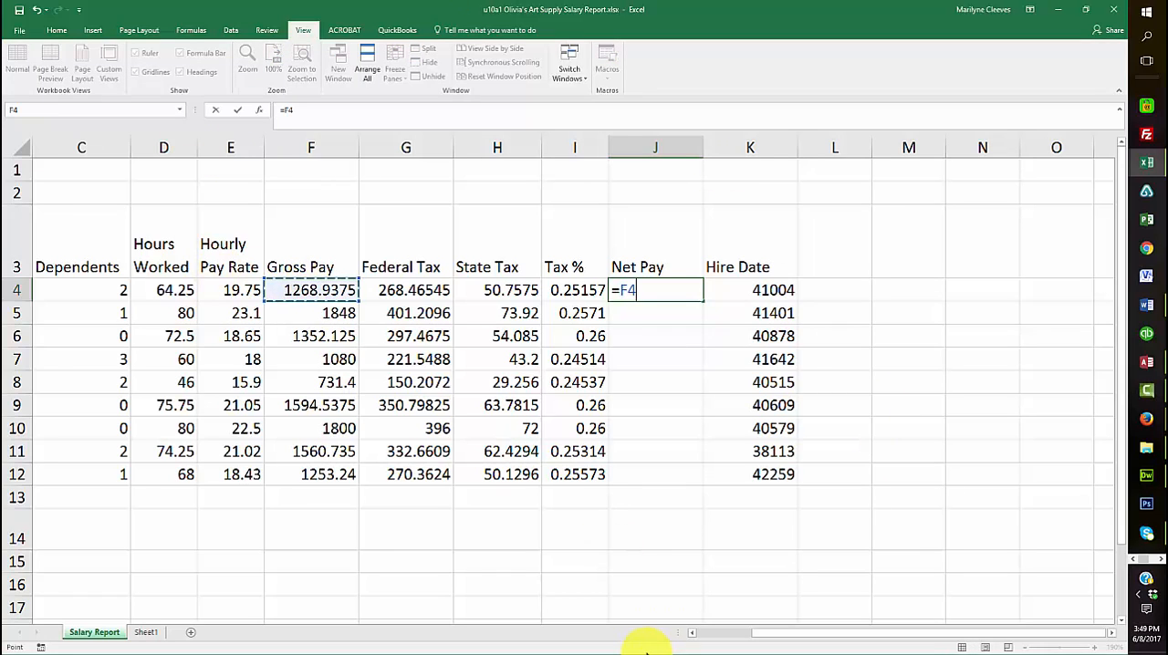
pyautogui.write('-(')
pyautogui.click(400, 290)
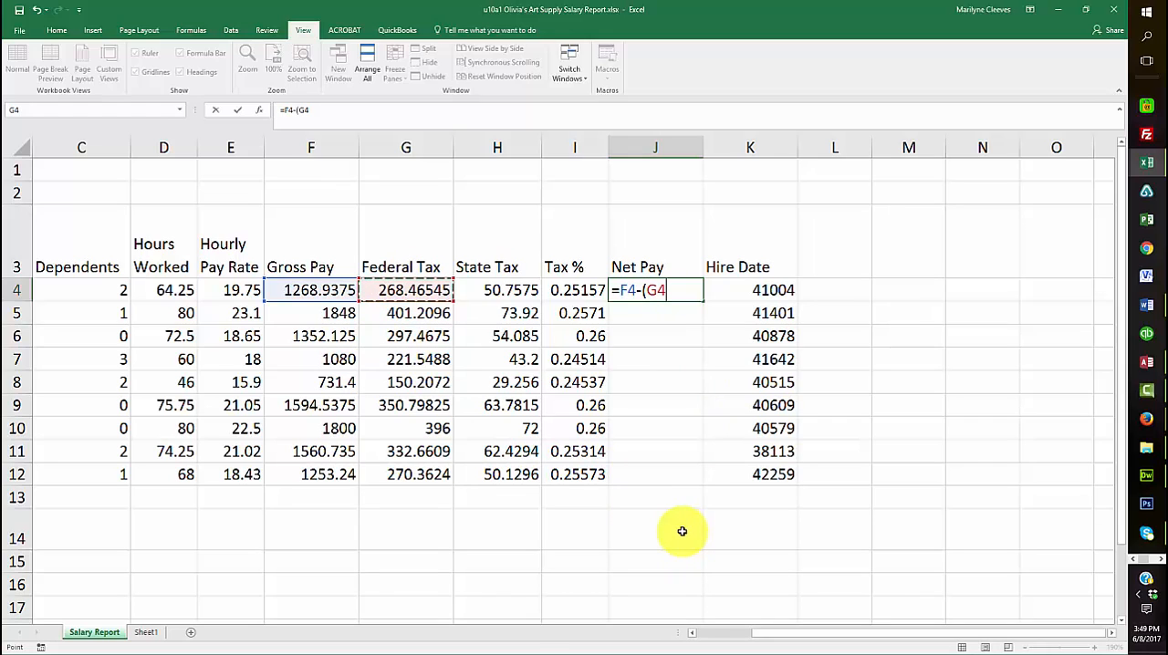
pyautogui.write('+')
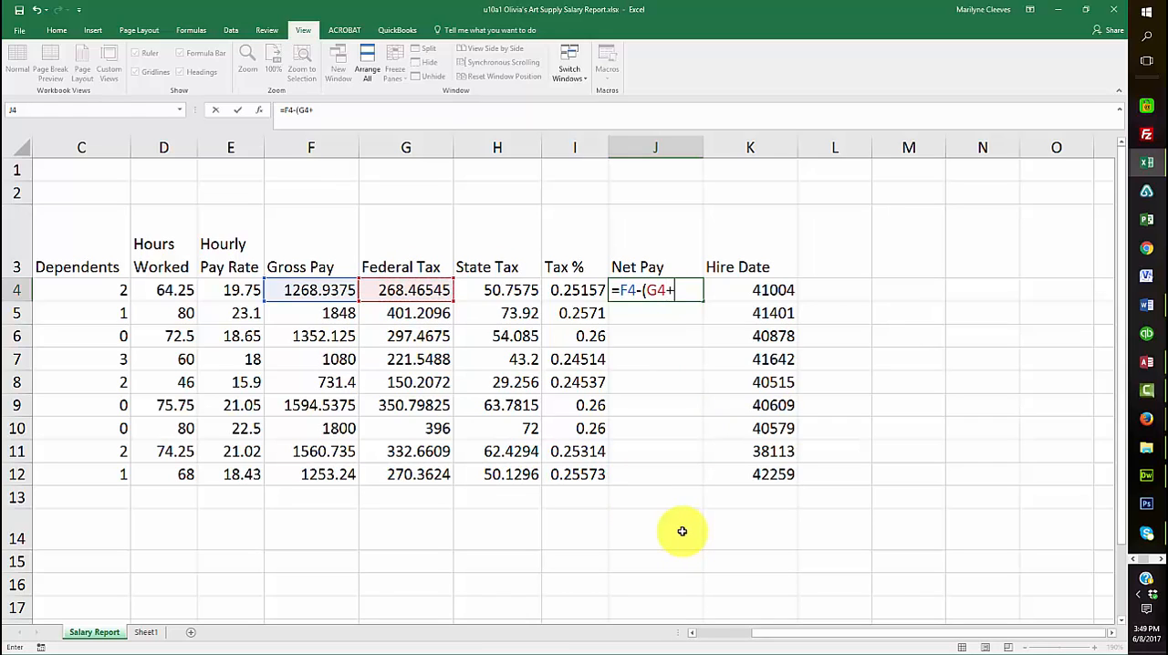
pyautogui.click(507, 290)
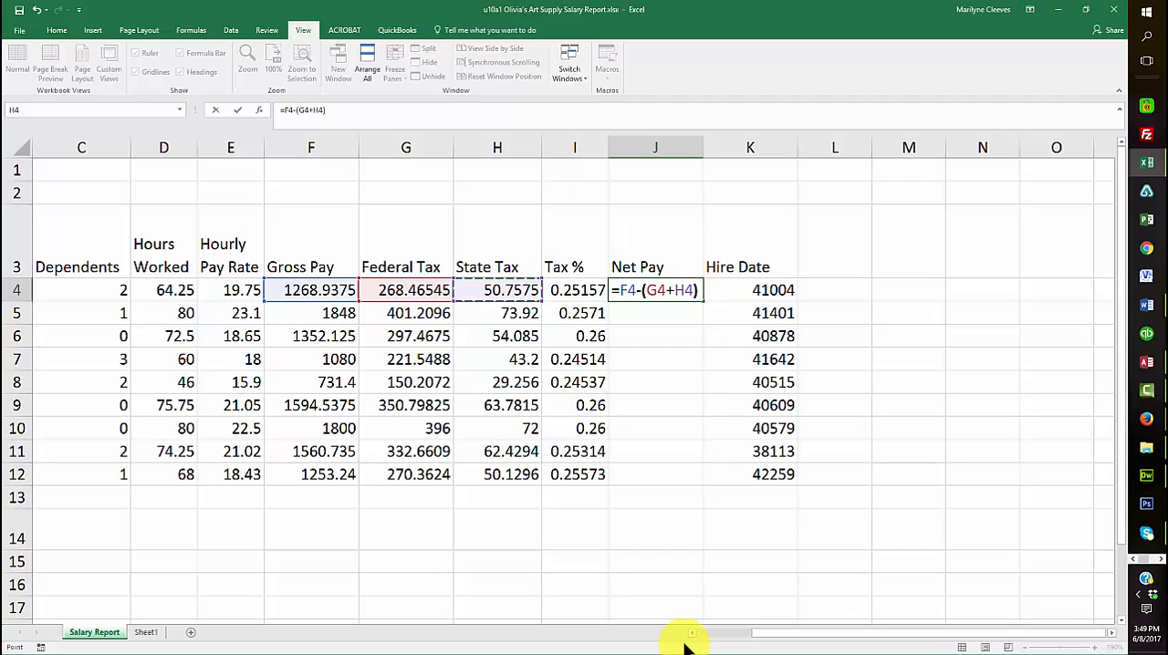
pyautogui.write(')')
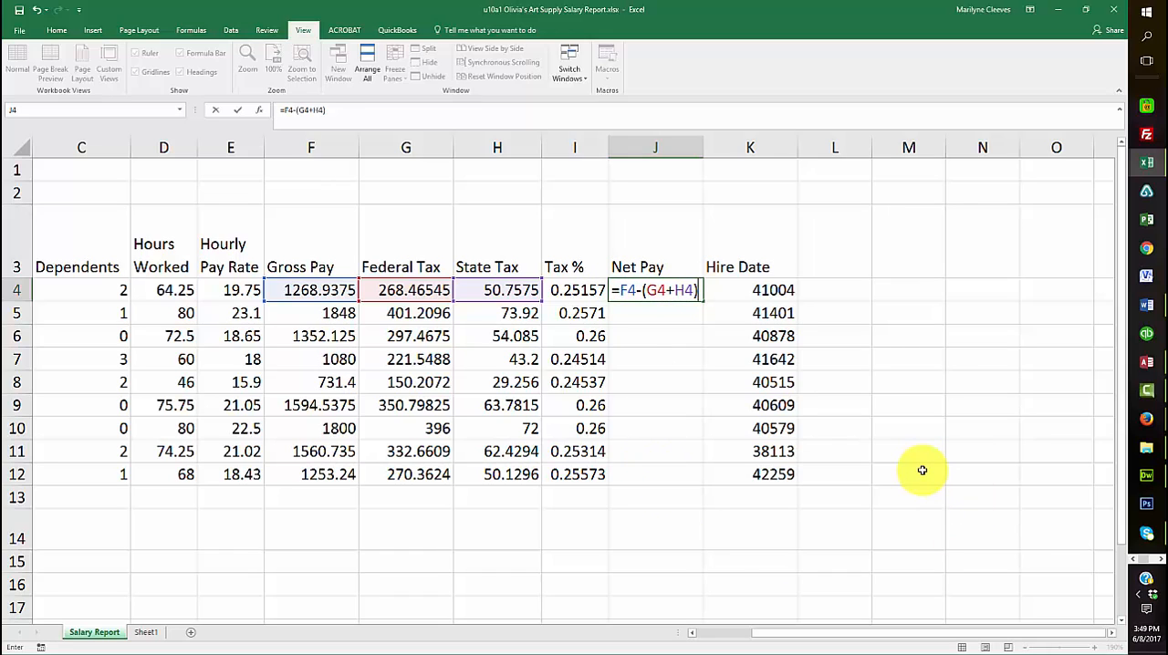
pyautogui.press('Return')
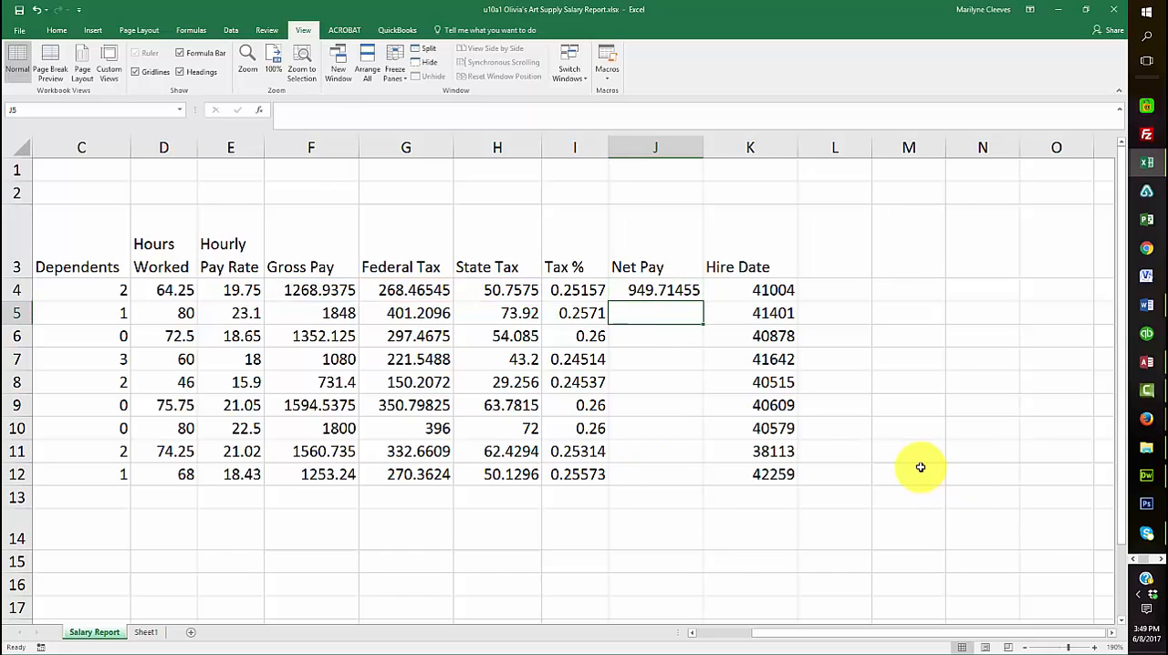
pyautogui.click(650, 290)
pyautogui.moveTo(702, 301); pyautogui.dragTo(701, 481)
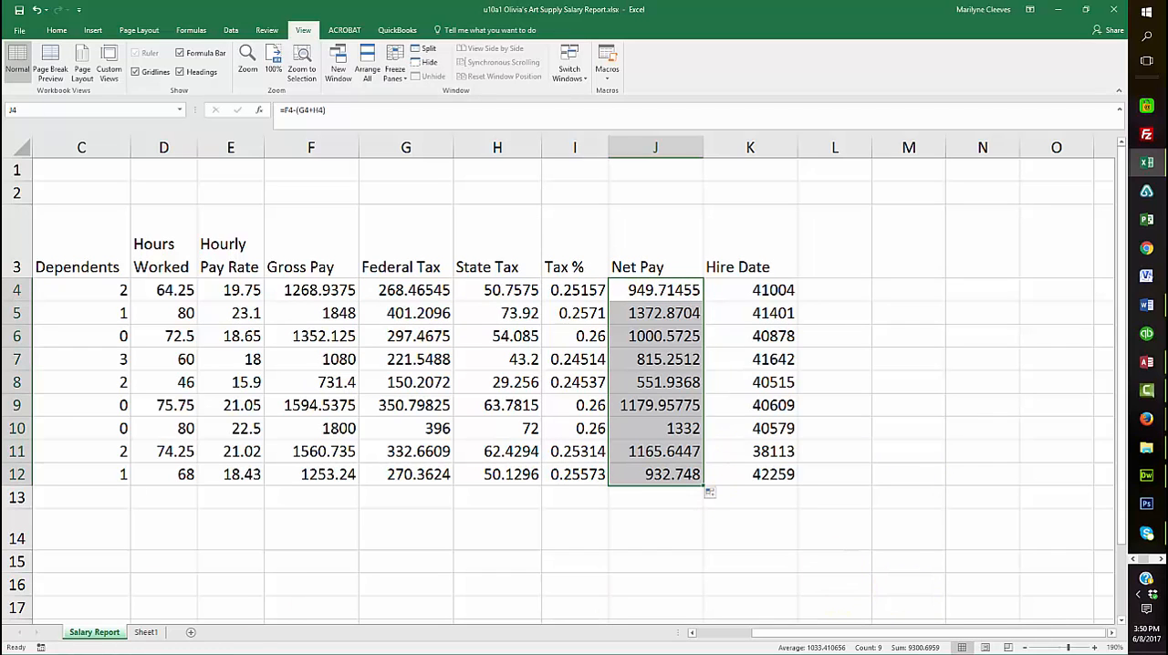
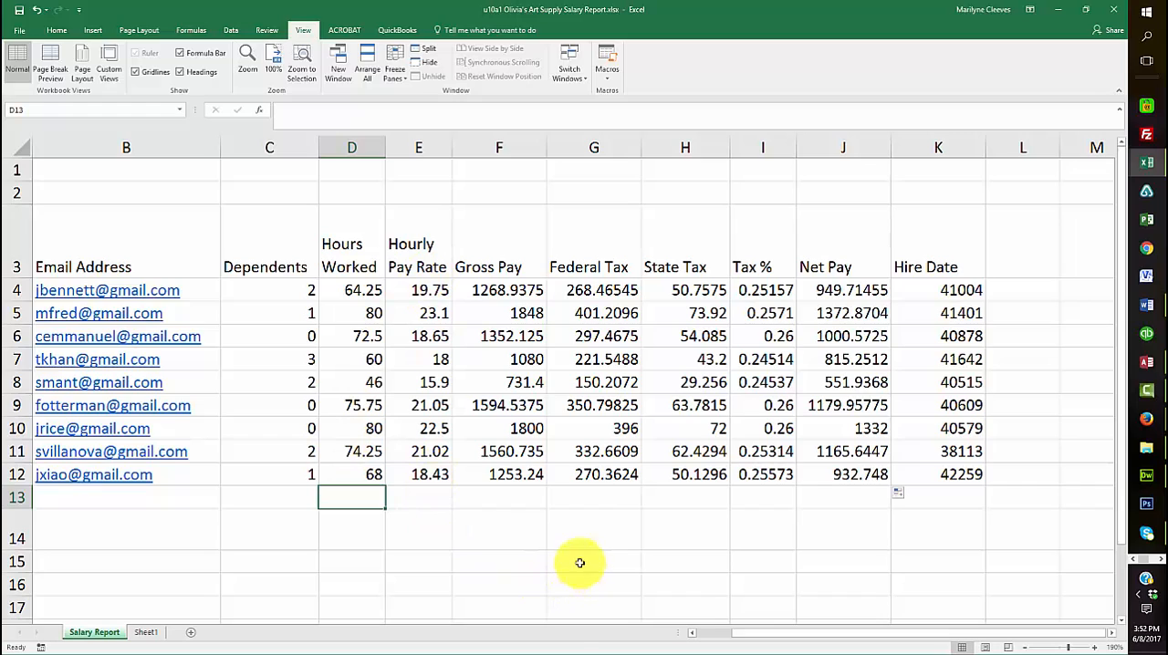
# Add AutoSum totals in row 13 for Hours Worked and for Gross Pay through Net Pay (D13 and F13:J13)
pyautogui.moveTo(497, 495); pyautogui.dragTo(811, 497)
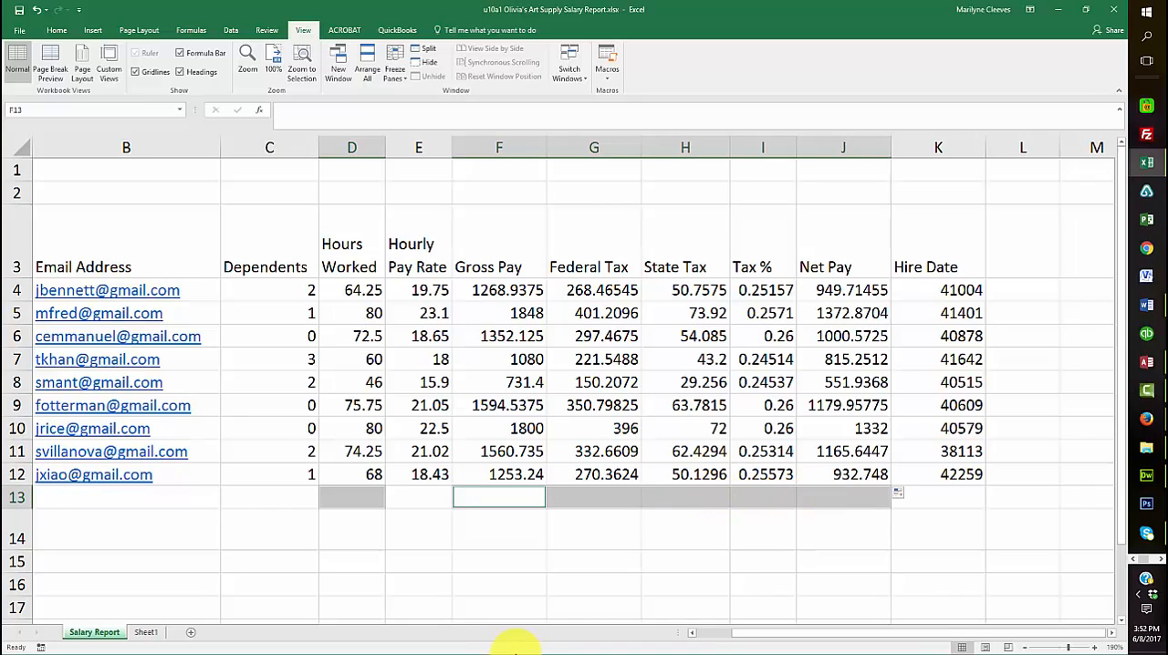
pyautogui.click(58, 30)
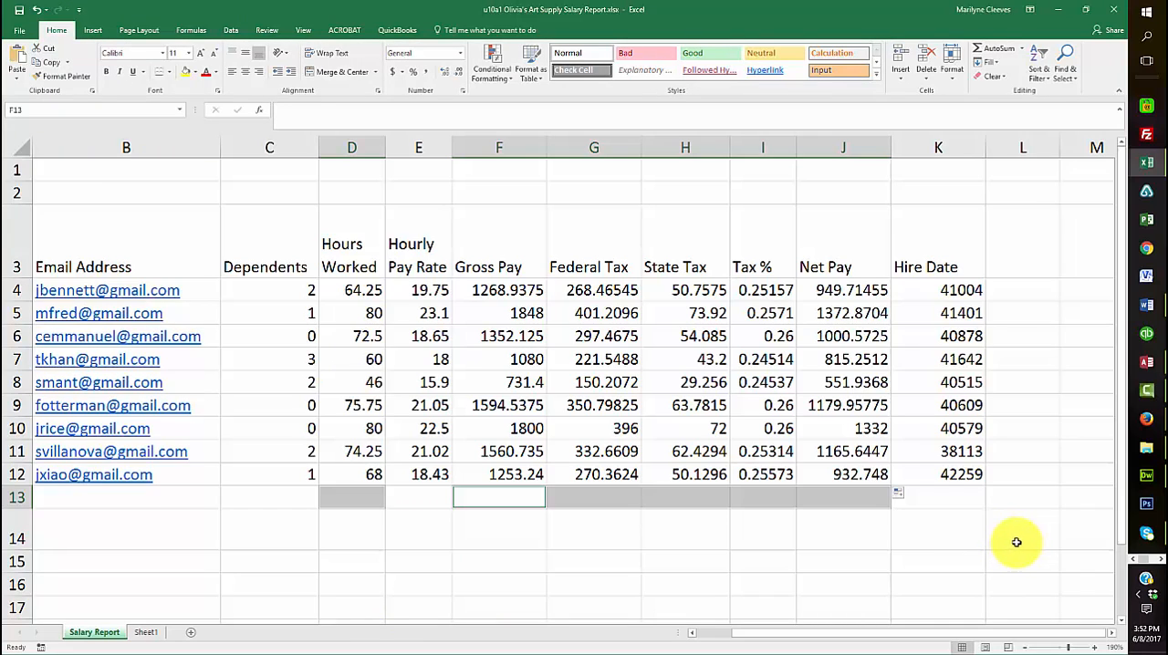
pyautogui.click(985, 53)
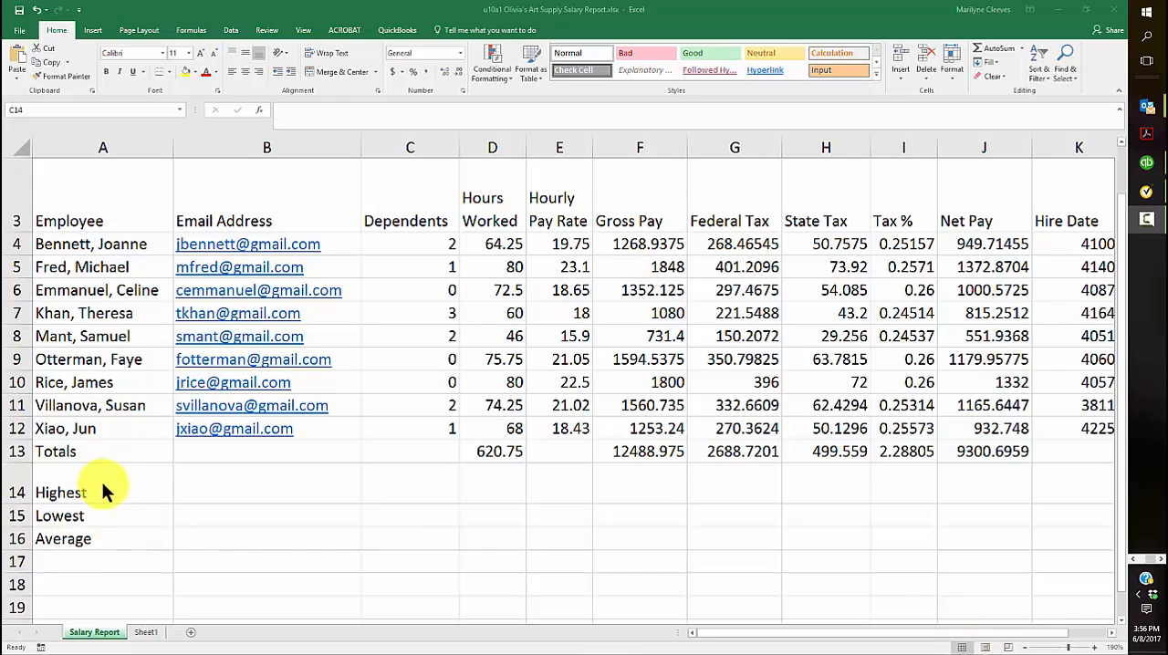
# Calculate the Highest value in C14 with the formula =MAX(C4:C12) and fill it across through J14
pyautogui.click(429, 491)
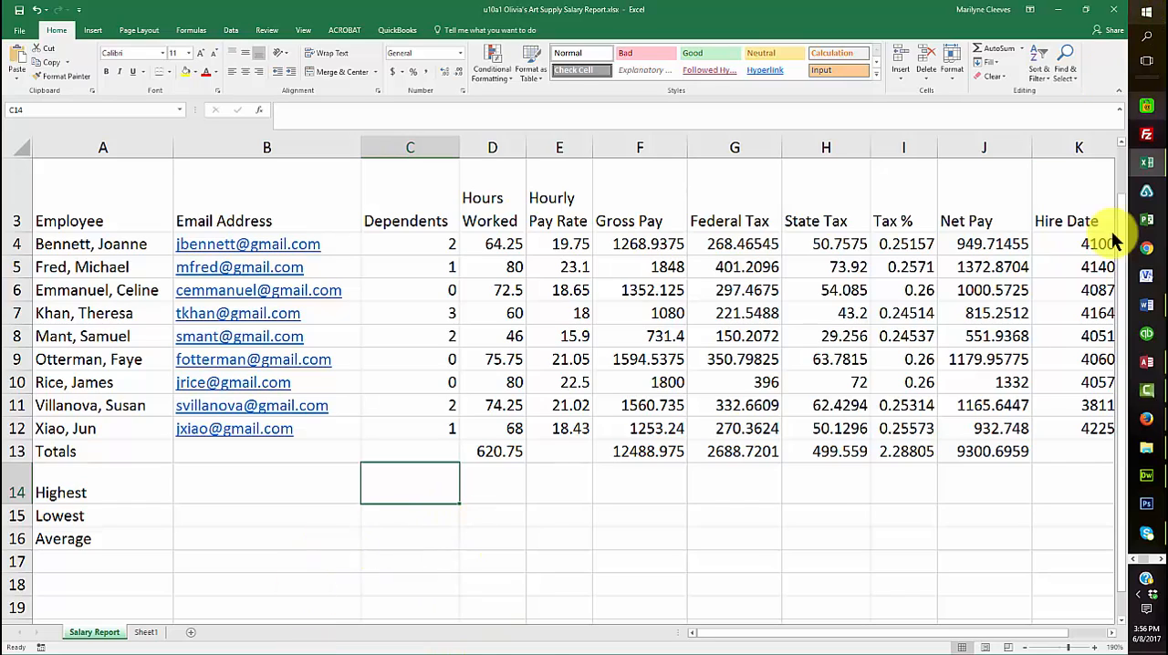
pyautogui.click(1021, 49)
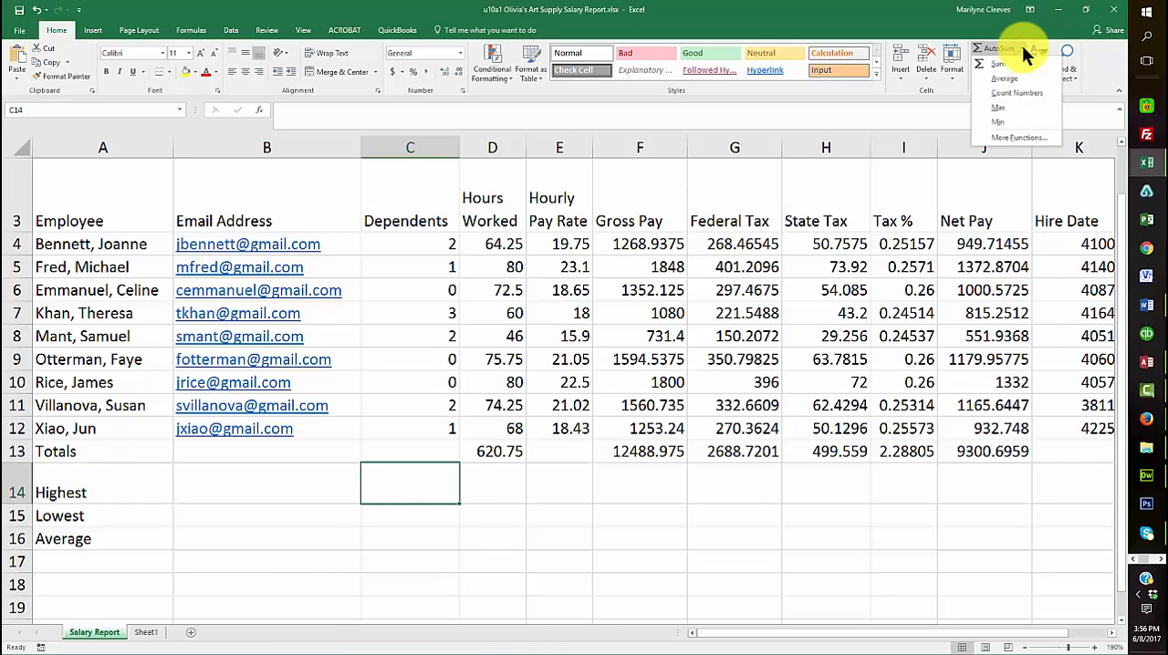
pyautogui.click(1004, 107)
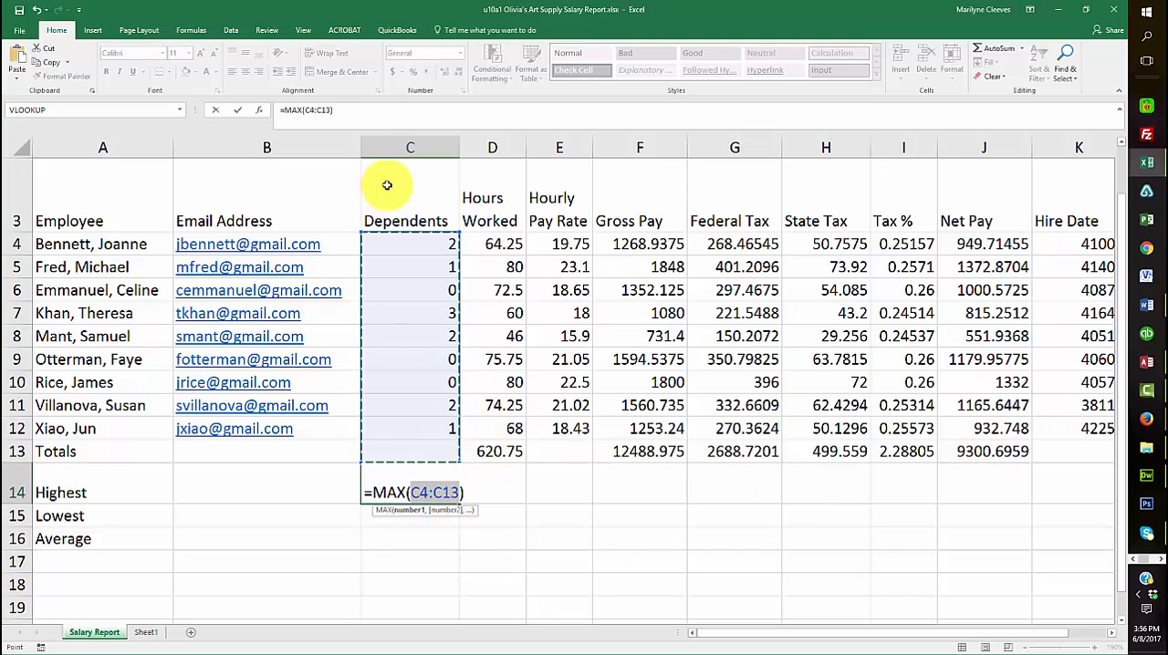
pyautogui.moveTo(409, 236); pyautogui.dragTo(415, 427)
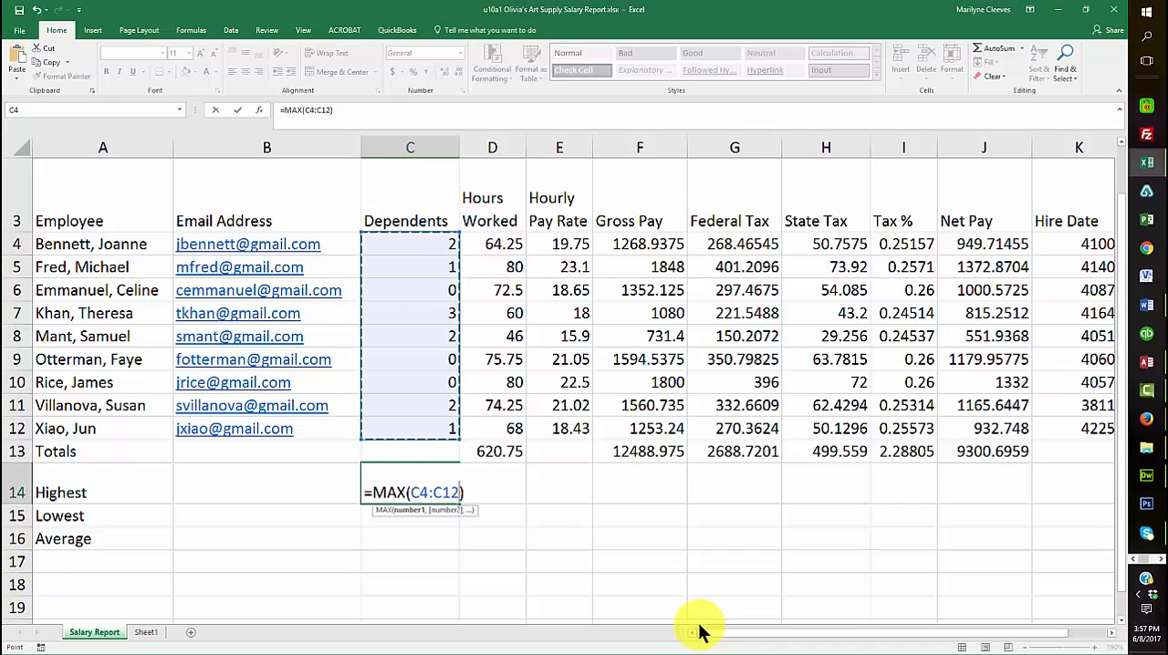
pyautogui.press('Return')
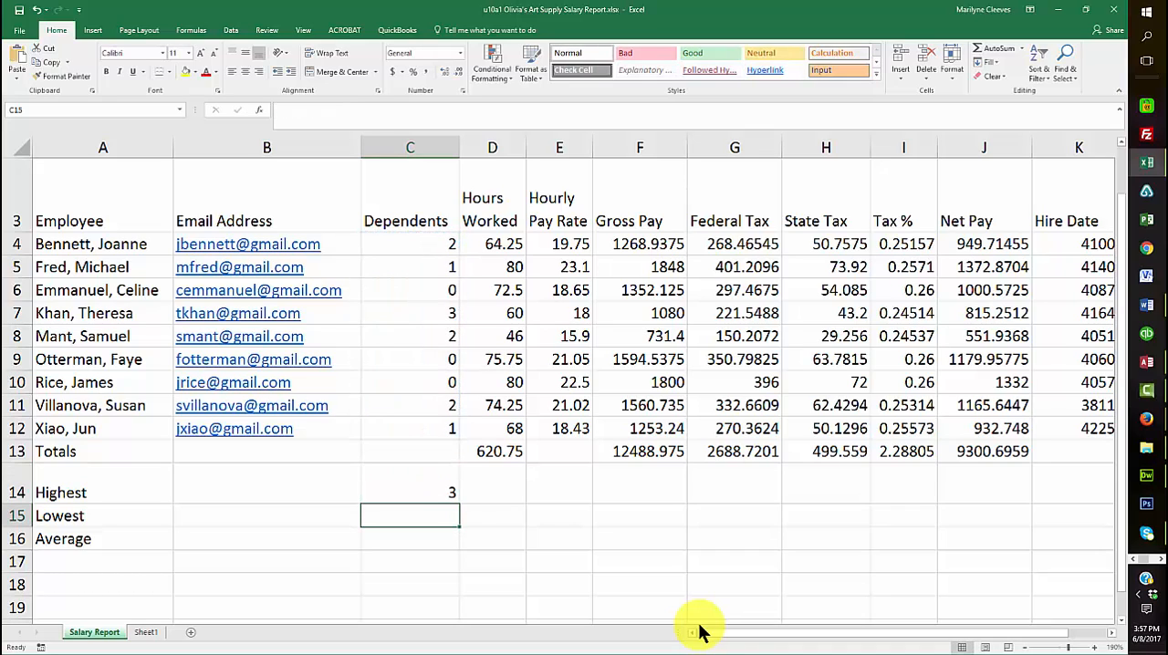
pyautogui.click(448, 493)
pyautogui.moveTo(460, 504); pyautogui.dragTo(1008, 484)
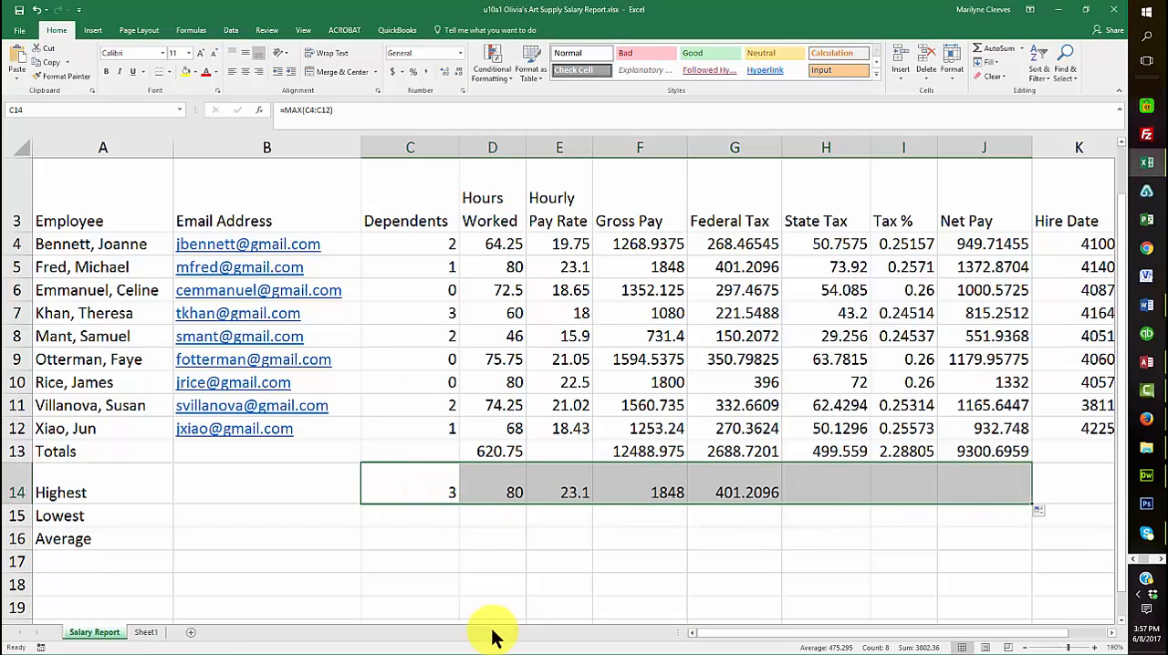
# Calculate the Lowest value for Dependents in C15 with the formula =MIN(C4:C12)
pyautogui.click(384, 516)
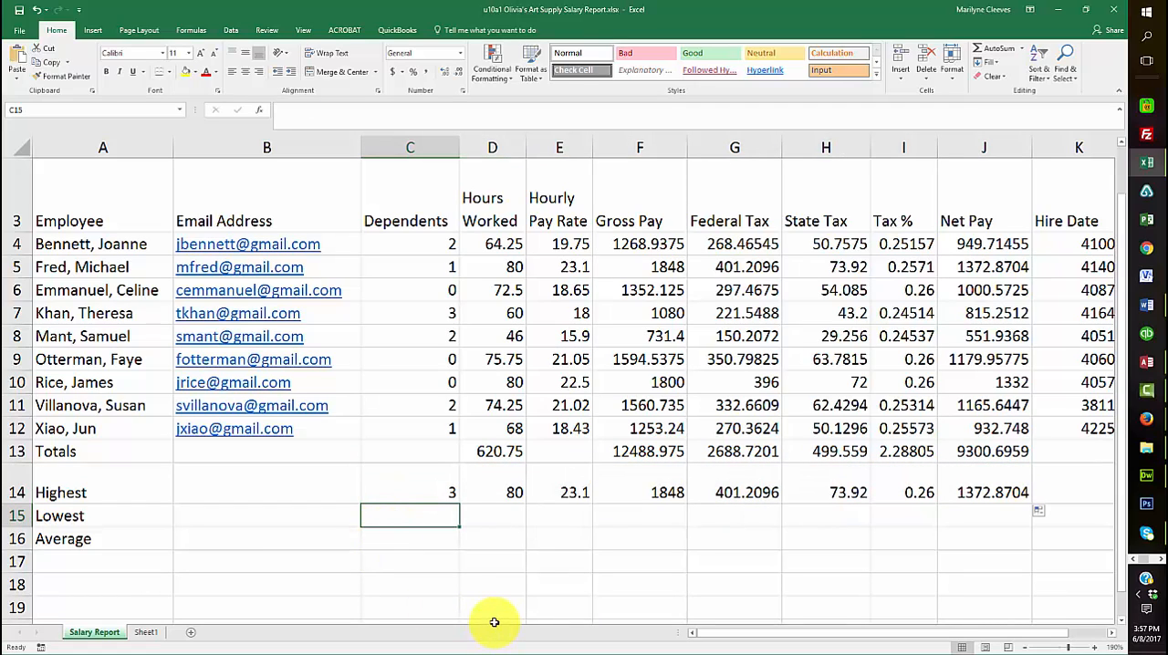
pyautogui.click(1024, 50)
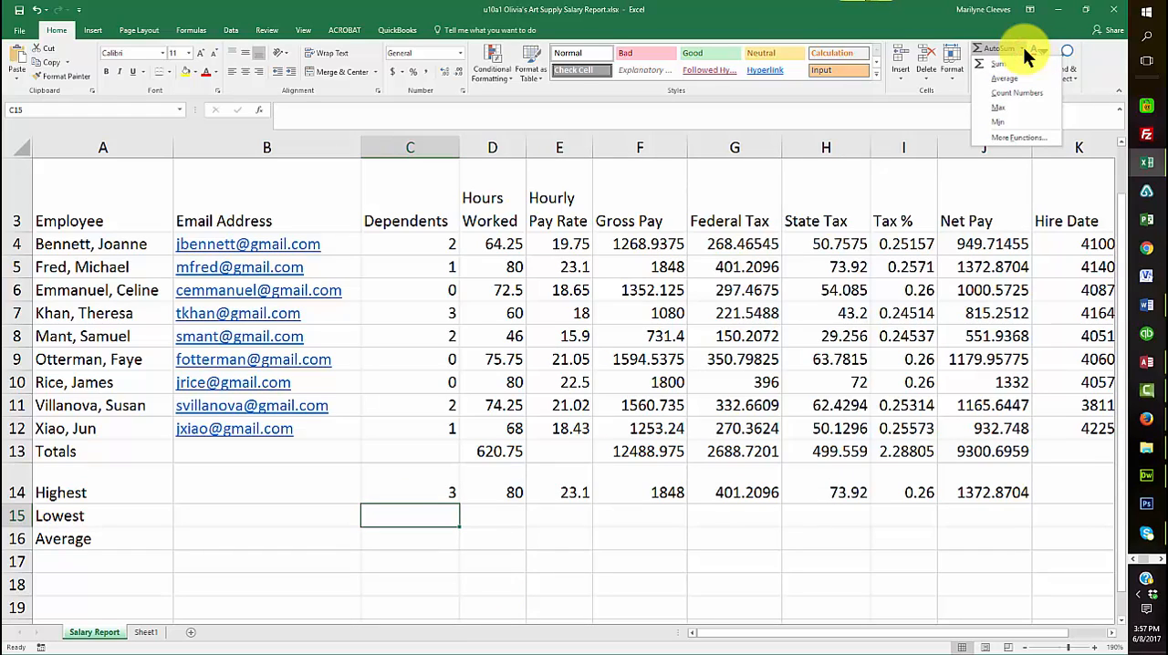
pyautogui.click(998, 121)
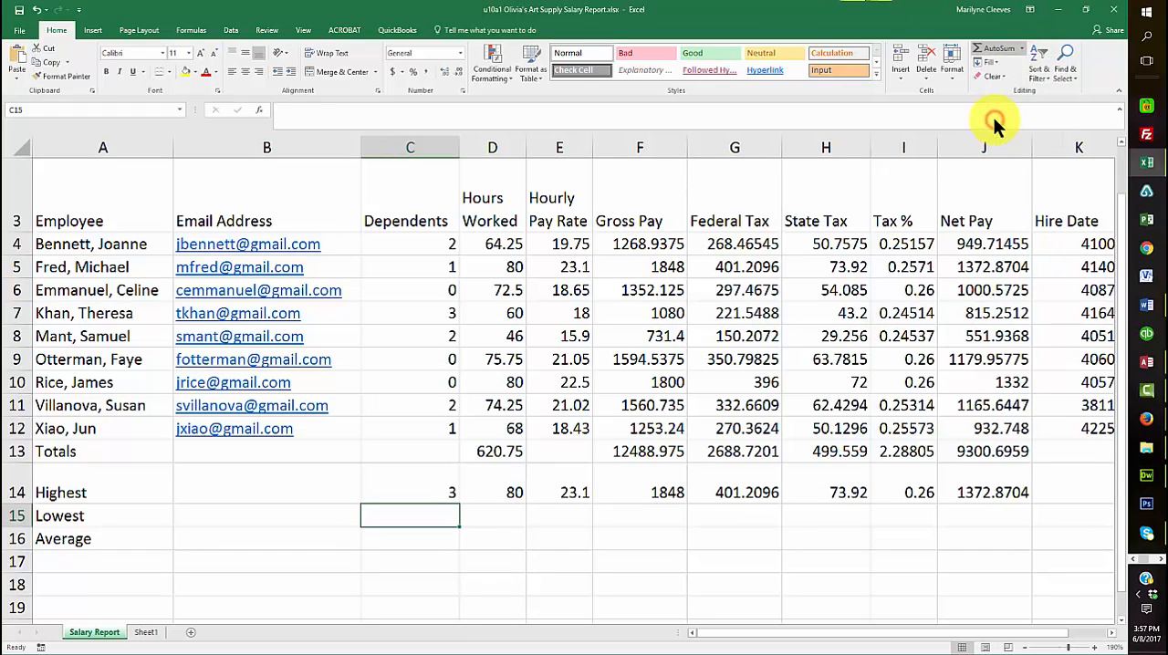
pyautogui.click(413, 243)
pyautogui.moveTo(413, 244); pyautogui.dragTo(448, 429)
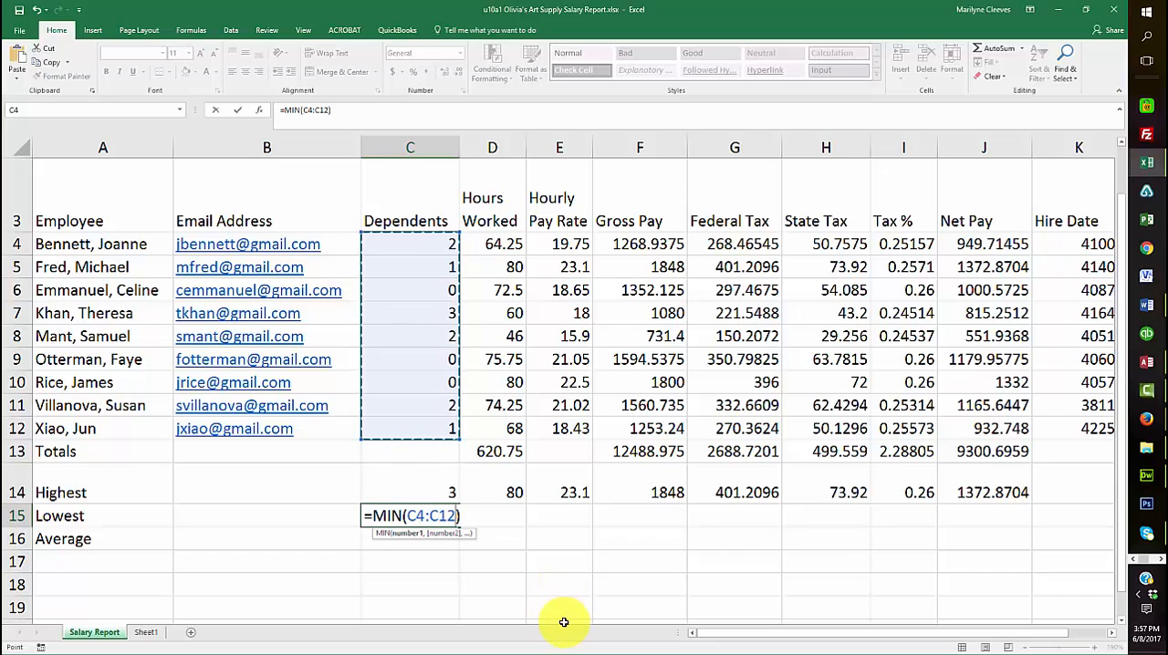
pyautogui.press('Return')
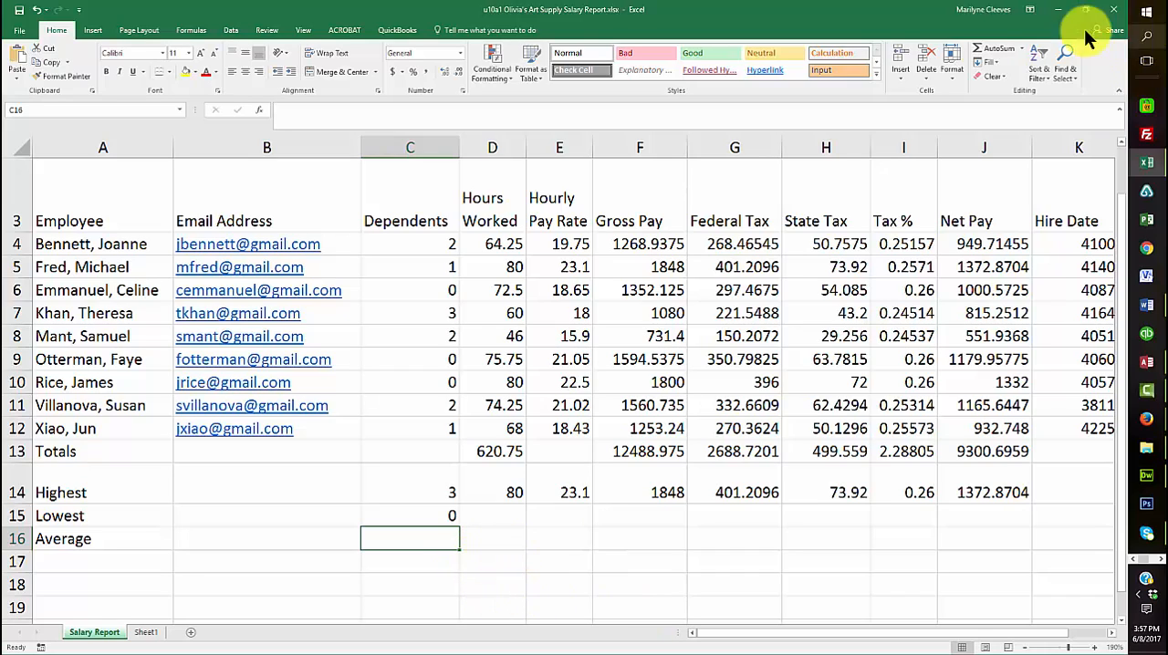
# Calculate the Average in C16 with =AVERAGE(C4:C12) and fill the Lowest and Average formulas across through column J
pyautogui.click(1023, 48)
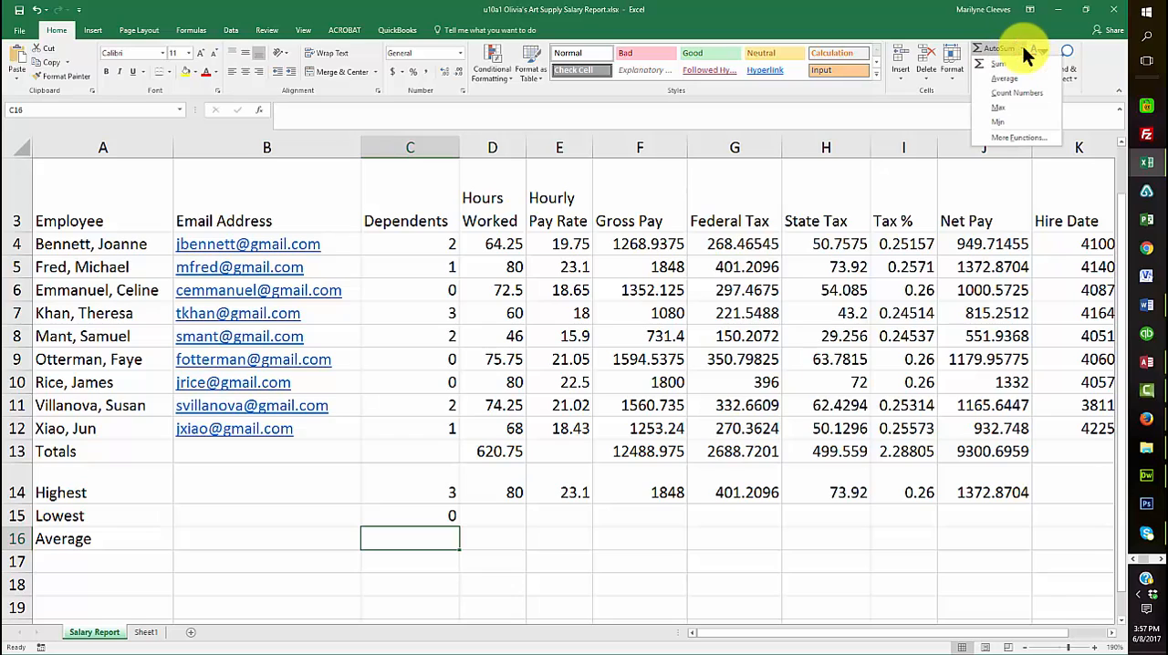
pyautogui.click(1003, 78)
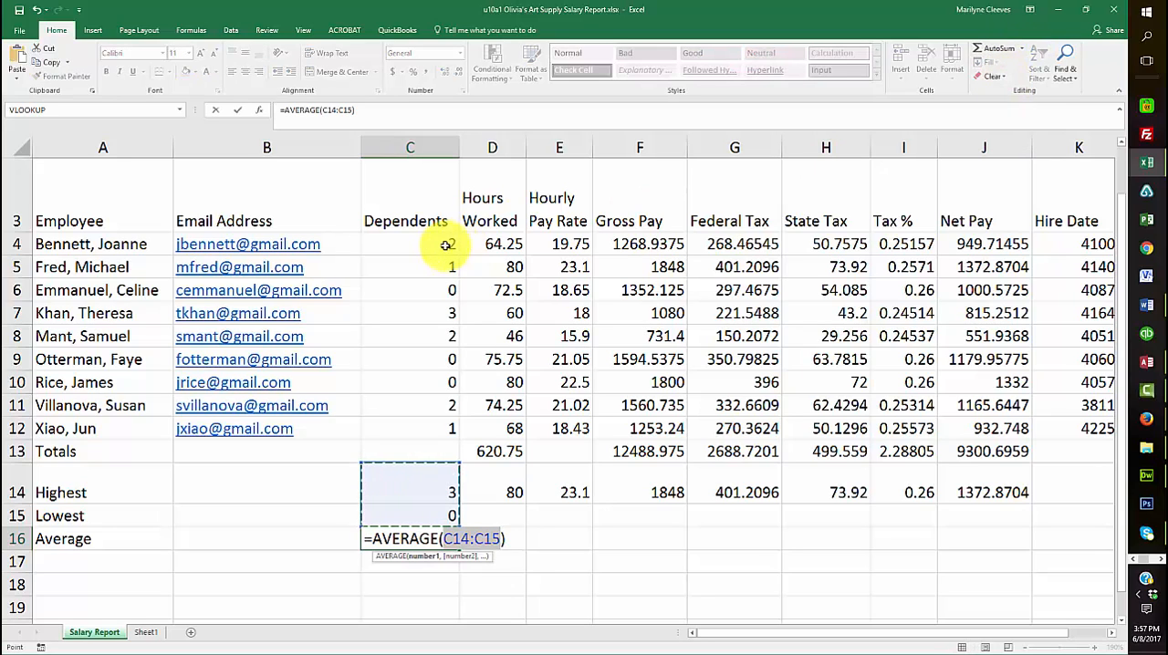
pyautogui.moveTo(419, 239); pyautogui.dragTo(430, 425)
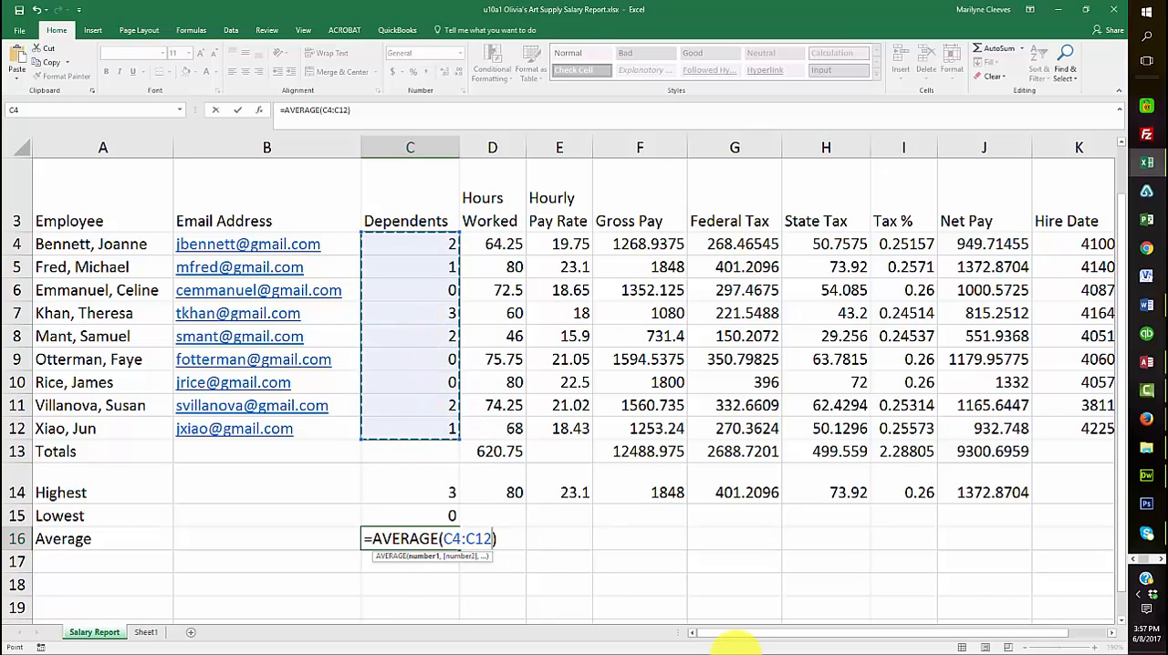
pyautogui.press('Return')
pyautogui.moveTo(417, 514); pyautogui.dragTo(1008, 551)
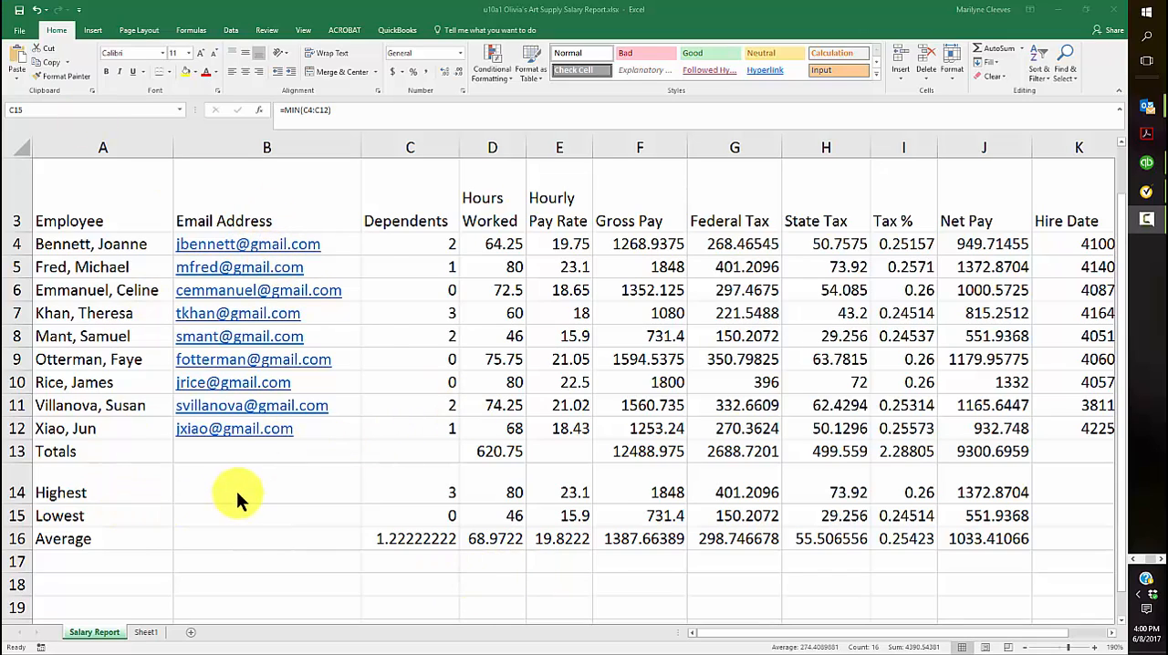
# Apply the Ion theme to the workbook
pyautogui.click(135, 30)
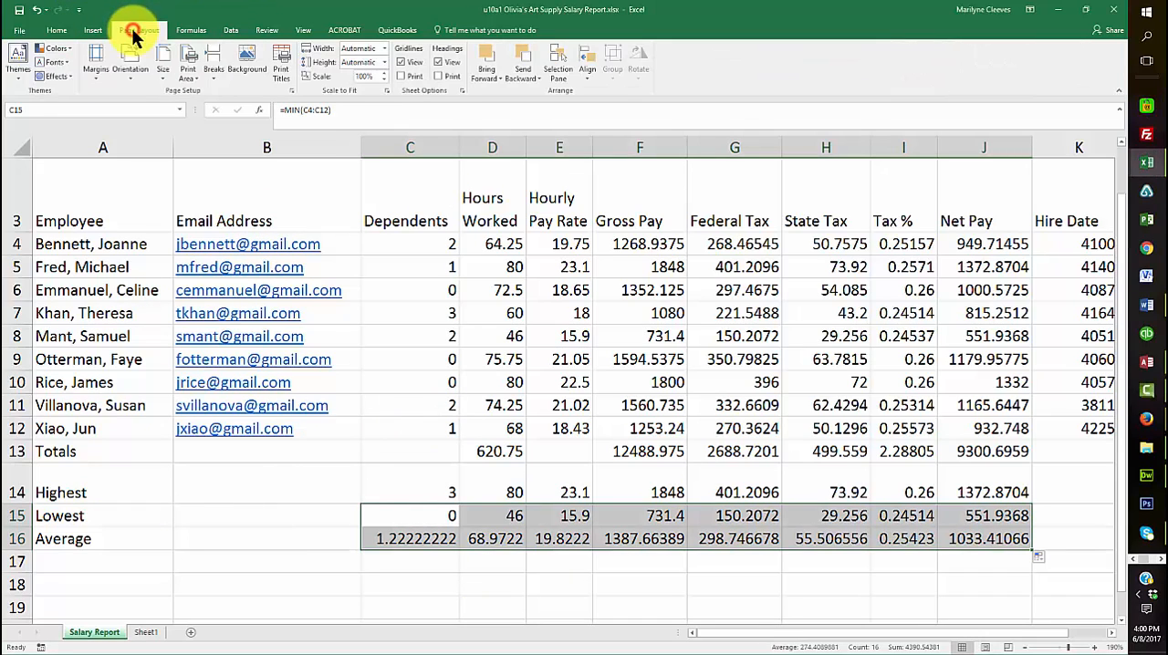
pyautogui.click(22, 74)
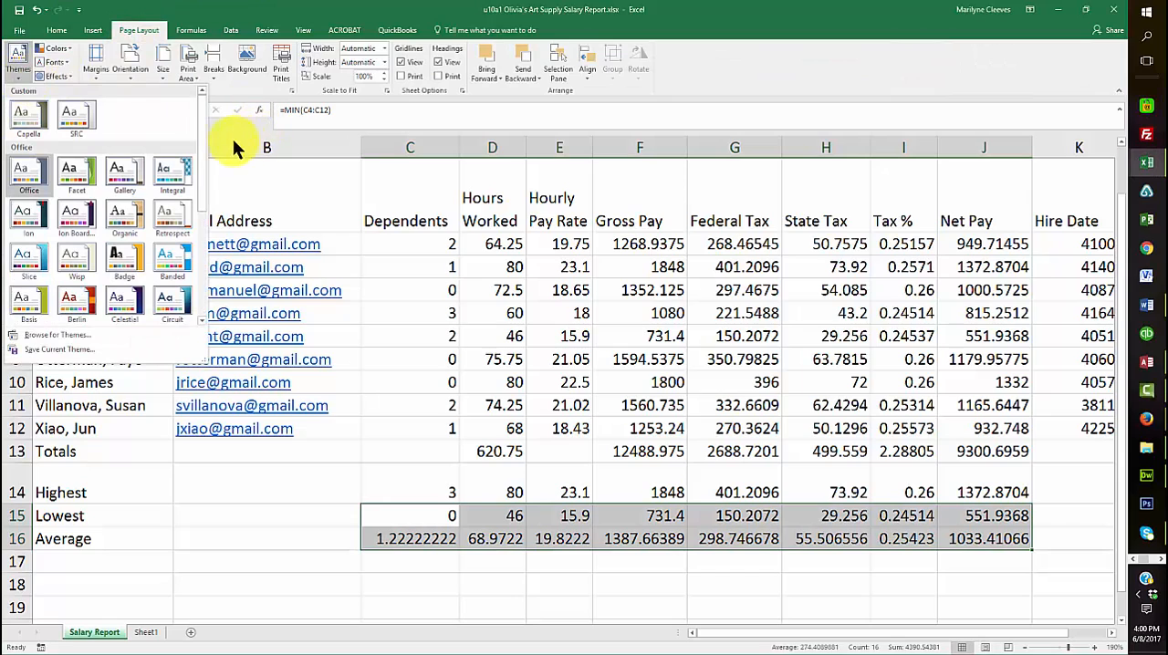
pyautogui.moveTo(203, 156); pyautogui.dragTo(211, 273)
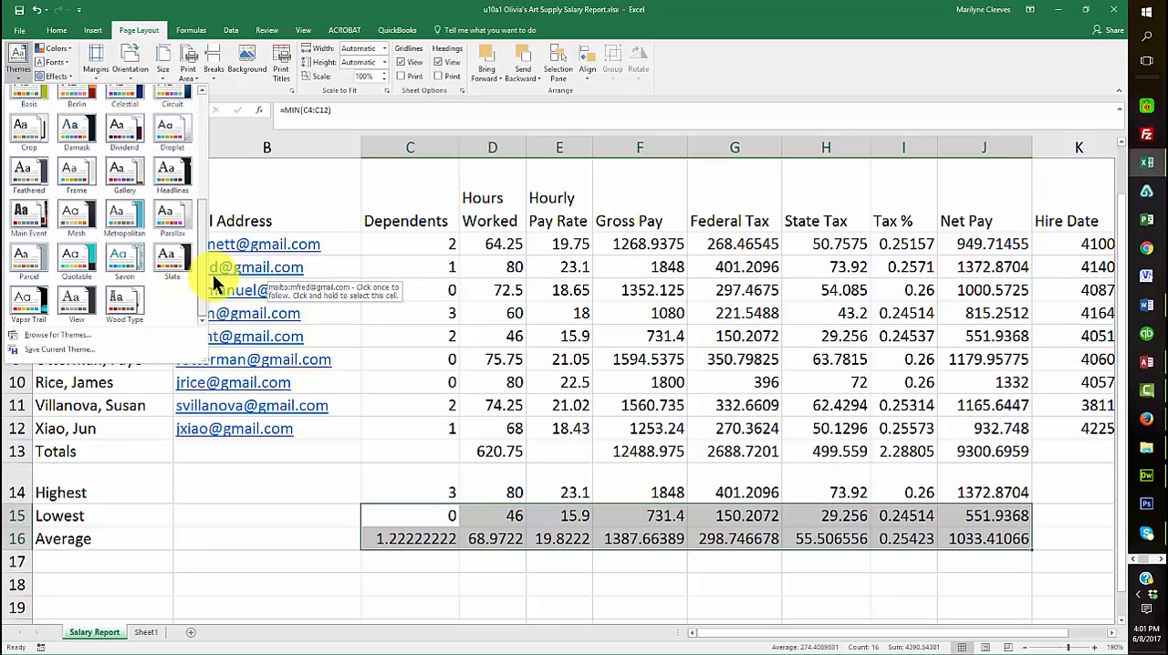
pyautogui.scroll(2, 208, 264)
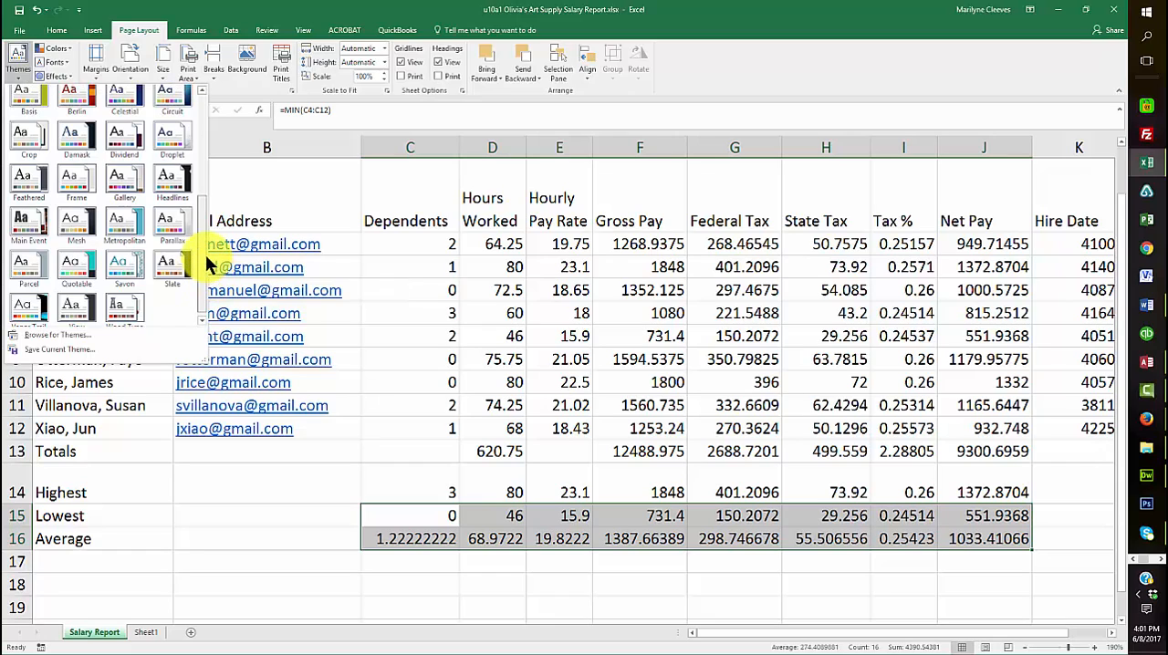
pyautogui.moveTo(203, 247); pyautogui.dragTo(206, 264)
pyautogui.moveTo(204, 258); pyautogui.dragTo(197, 175)
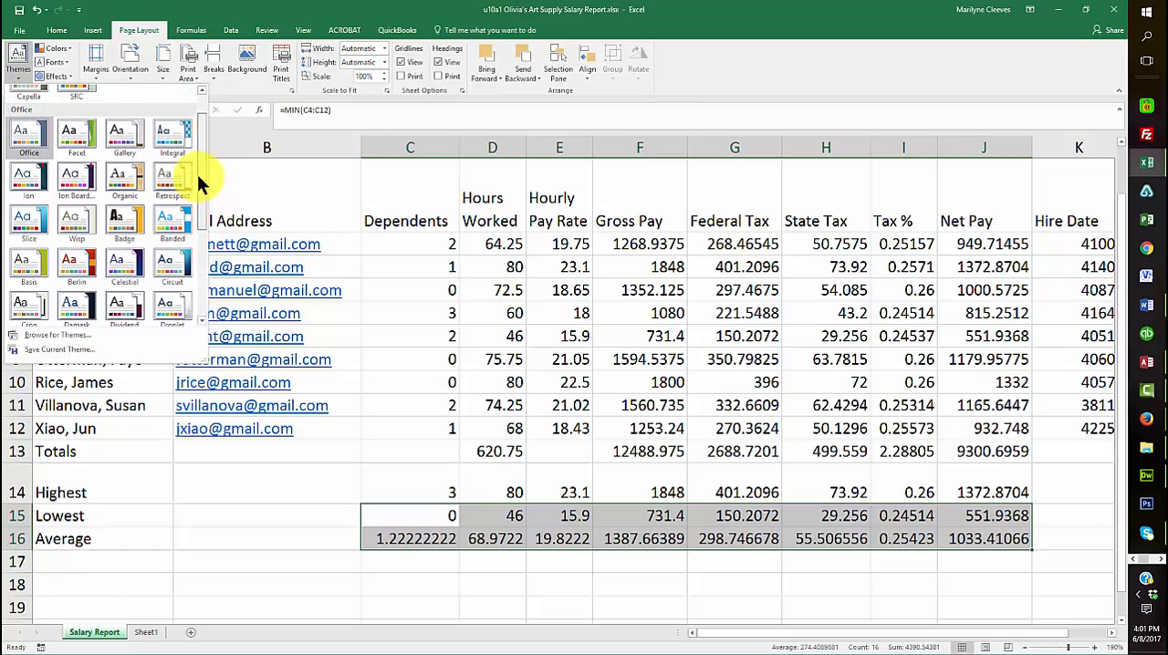
pyautogui.click(24, 178)
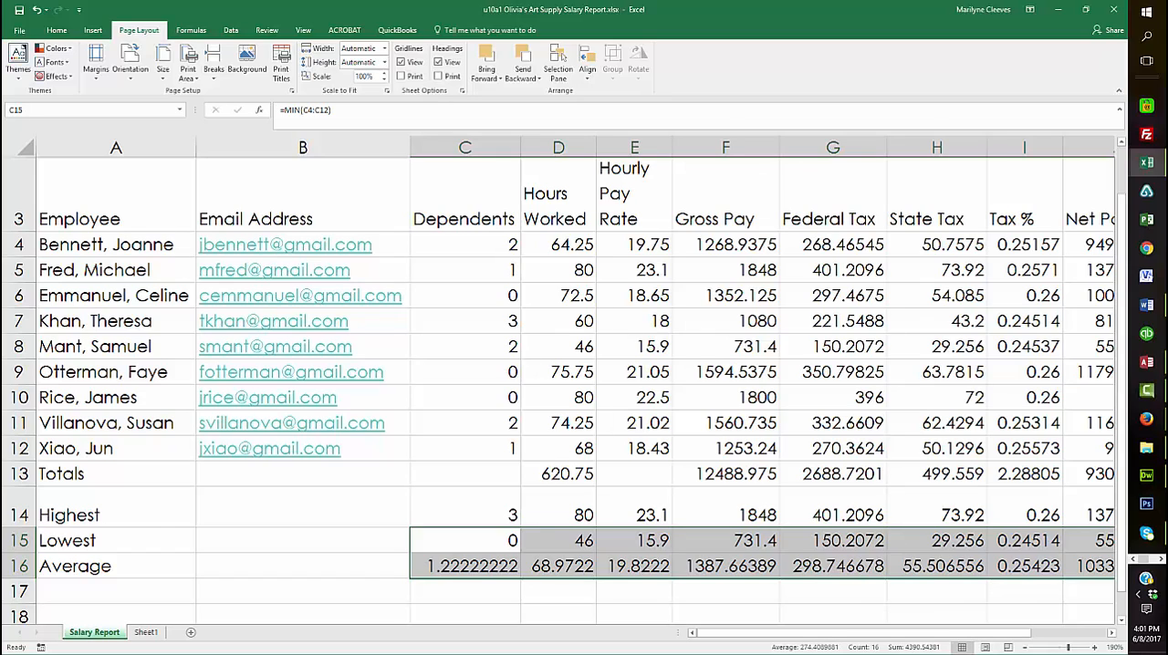
pyautogui.press('F10')
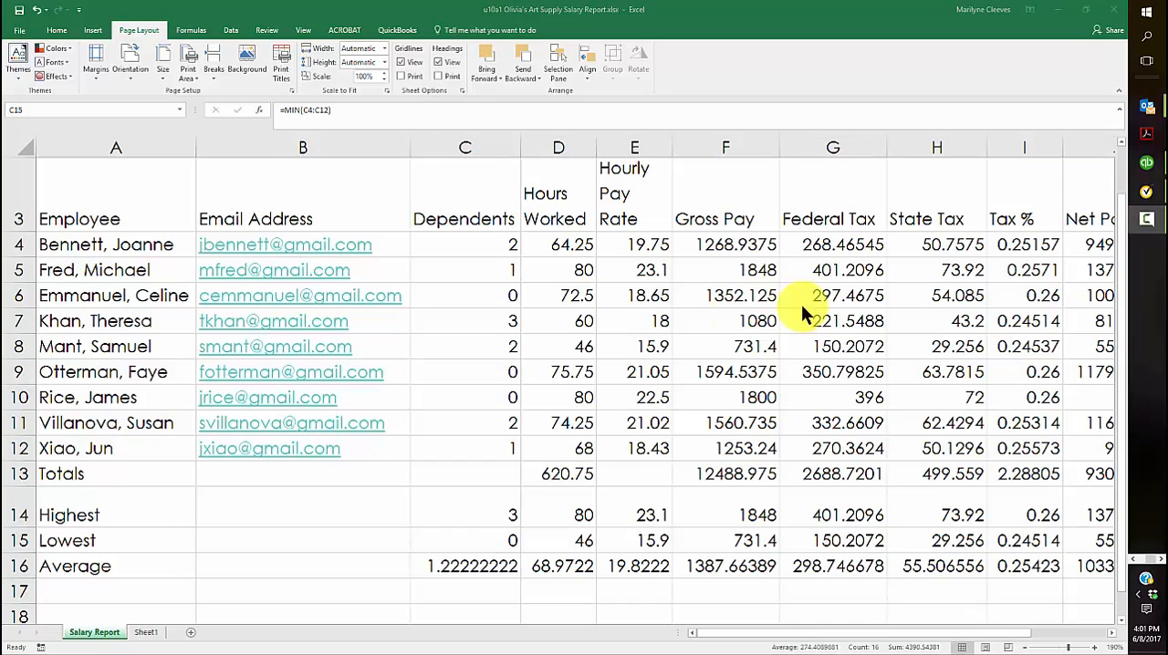
# Merge and center the Olivia's Art Supply title across A1:K1
pyautogui.scroll(1, 474, 336)
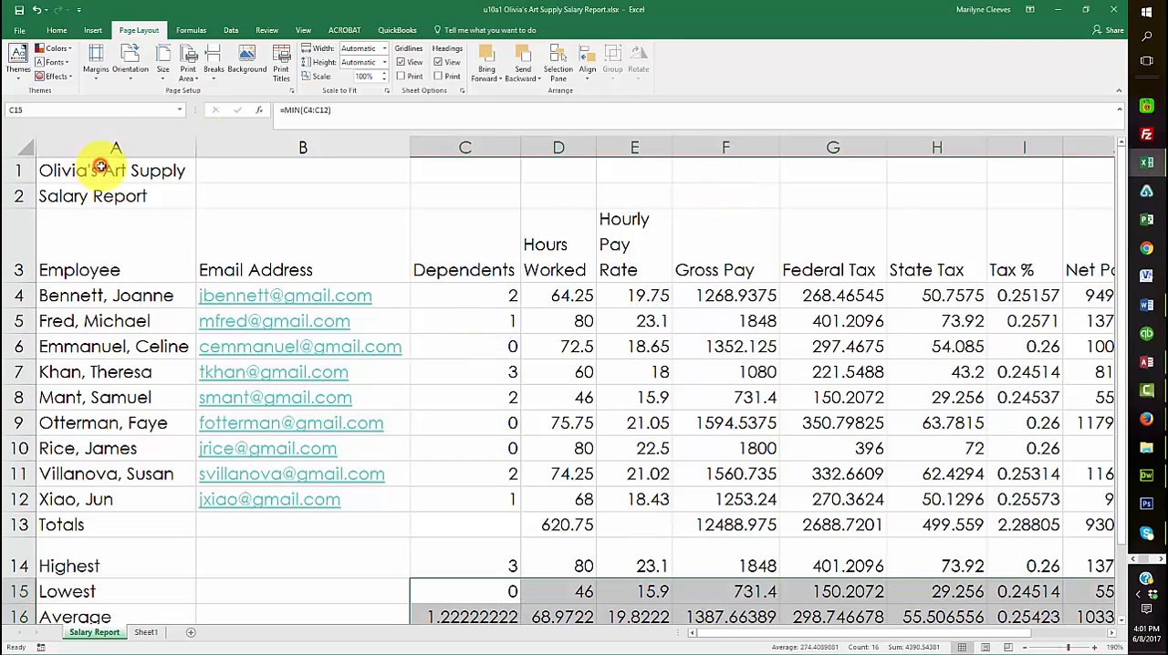
pyautogui.click(114, 170)
pyautogui.moveTo(143, 170); pyautogui.dragTo(854, 152)
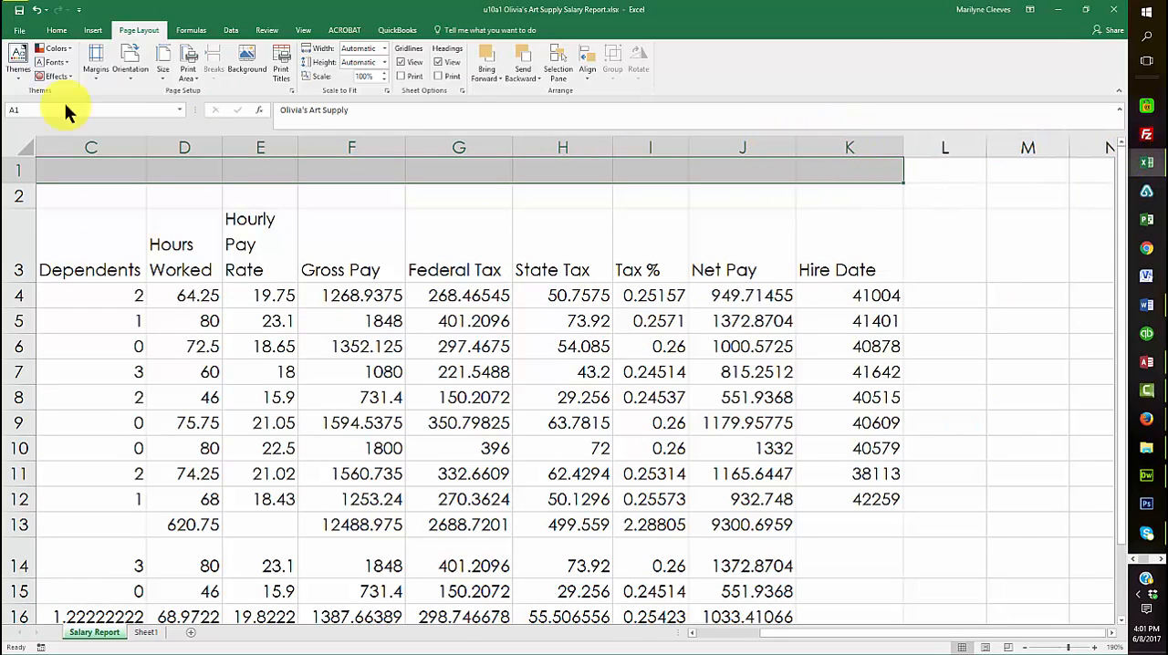
pyautogui.rightClick(182, 171)
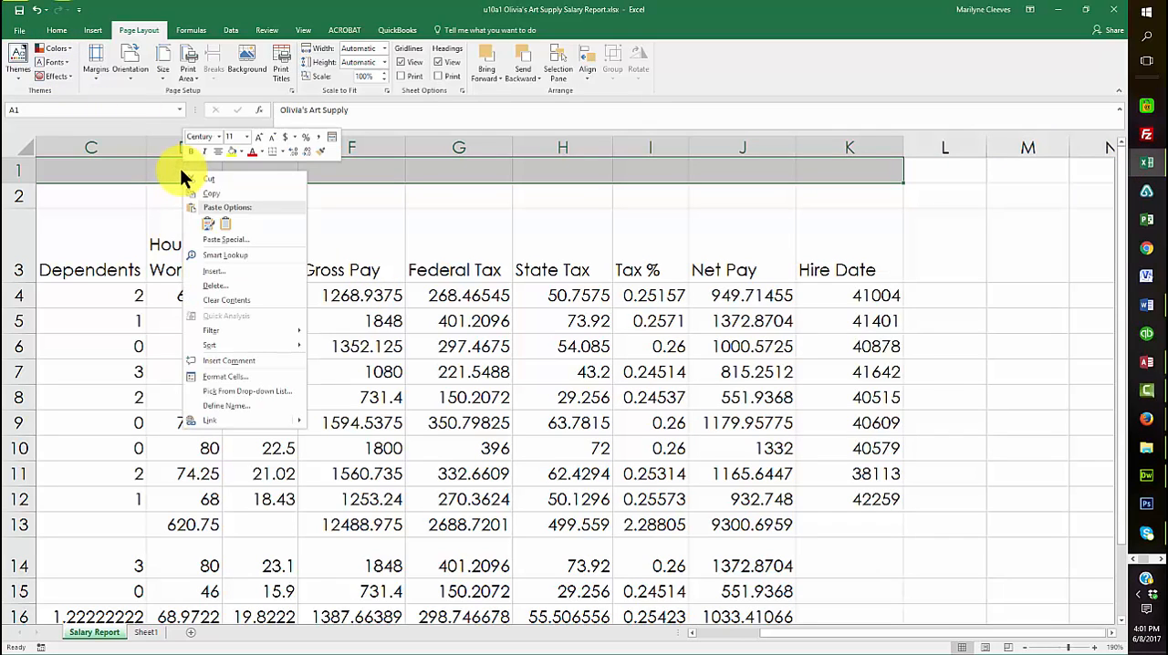
pyautogui.click(329, 138)
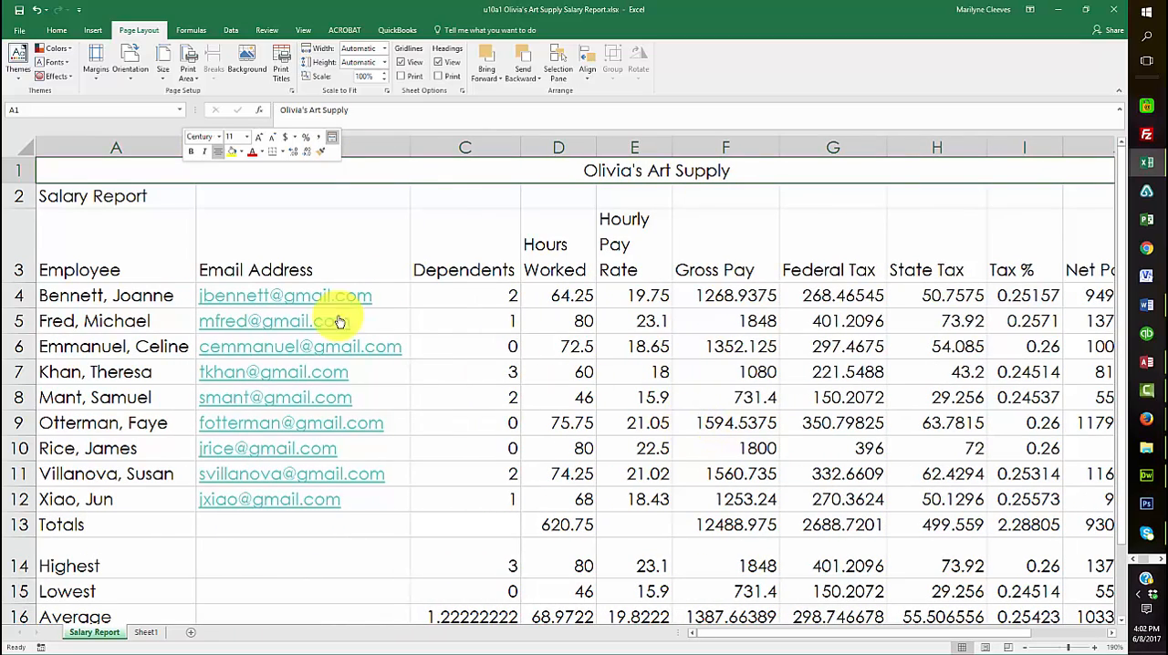
# Merge and center the Salary Report subtitle across A2:K2
pyautogui.moveTo(105, 197); pyautogui.dragTo(804, 196)
pyautogui.rightClick(803, 195)
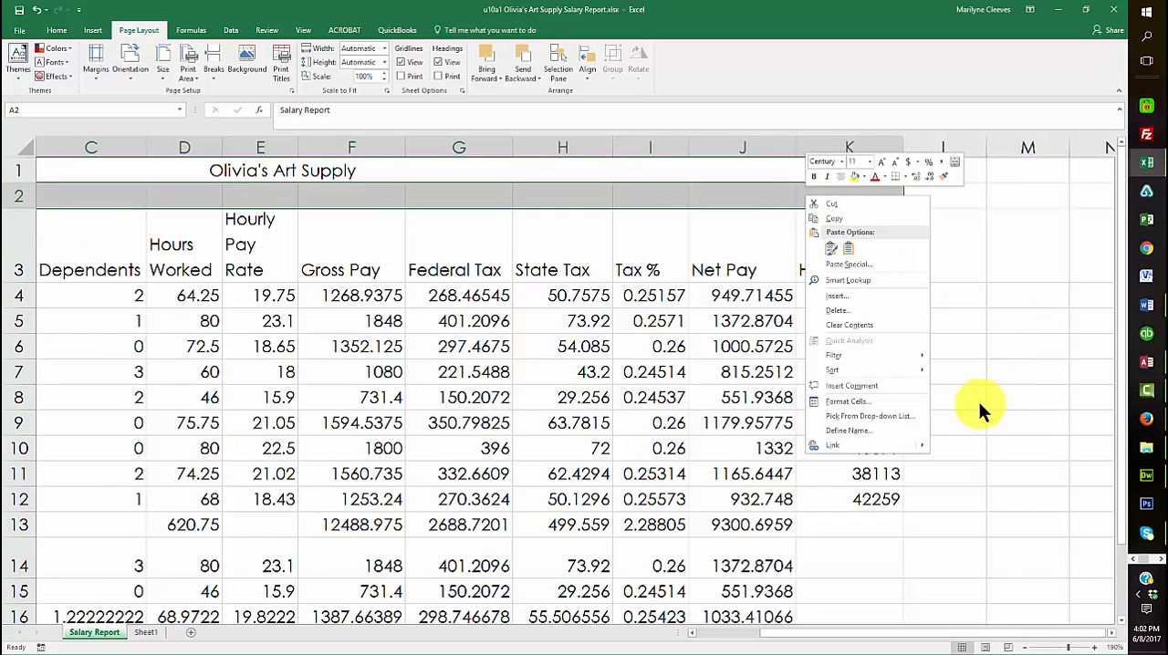
pyautogui.click(955, 162)
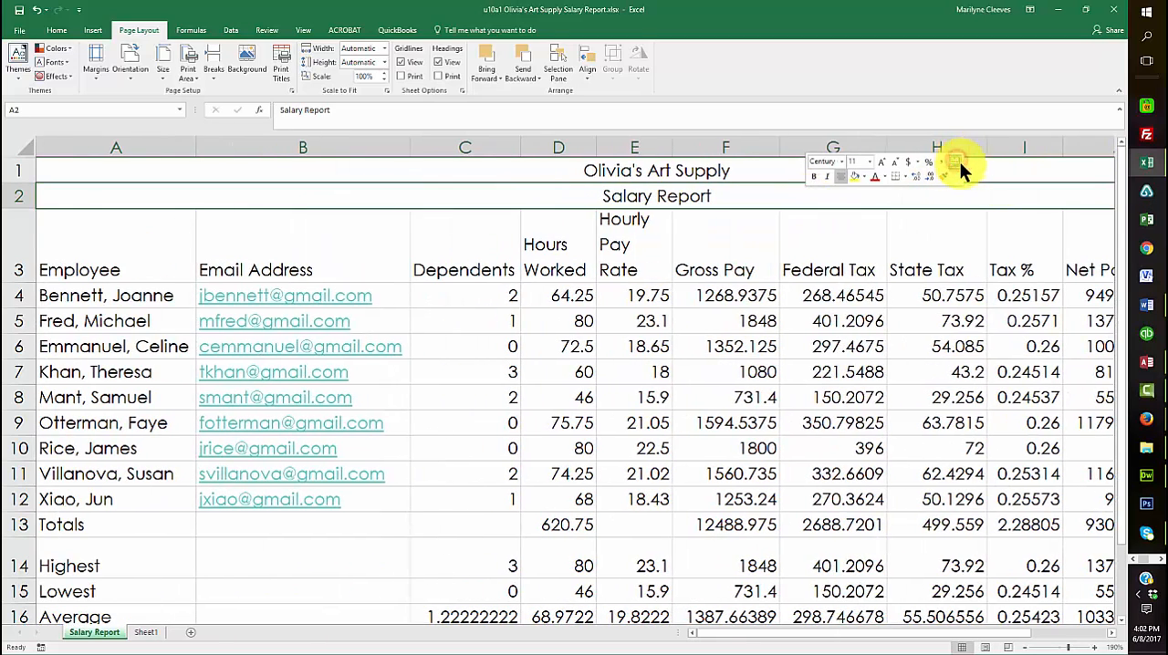
# Apply the Title cell style to the Olivia's Art Supply heading in row 1
pyautogui.click(565, 172)
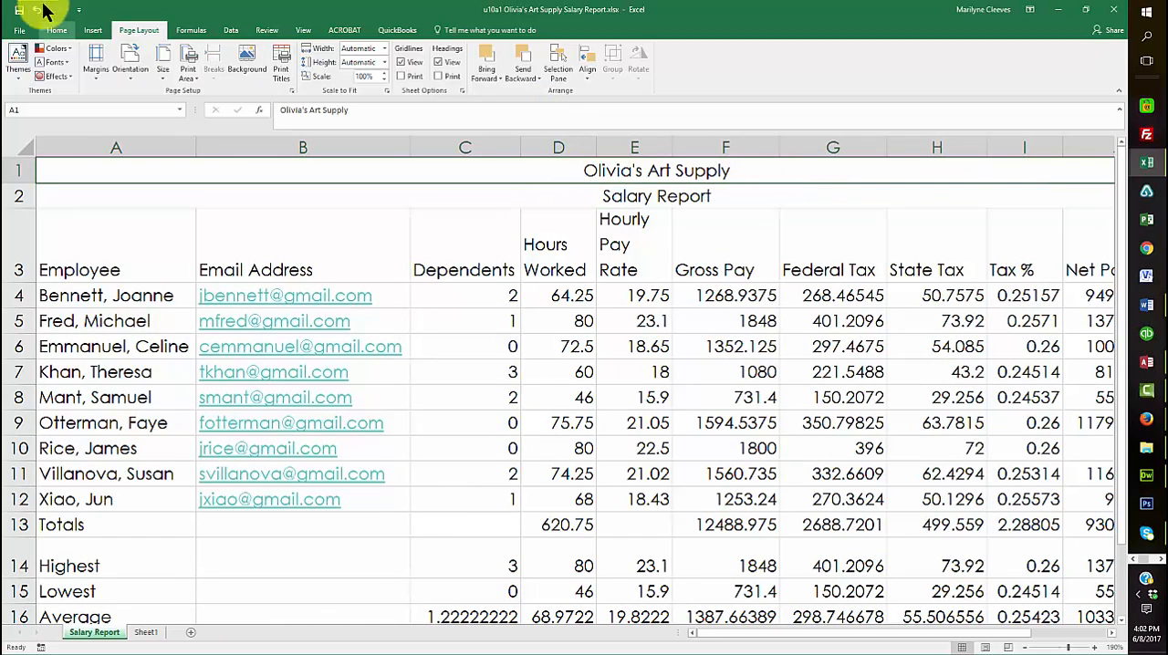
pyautogui.click(56, 31)
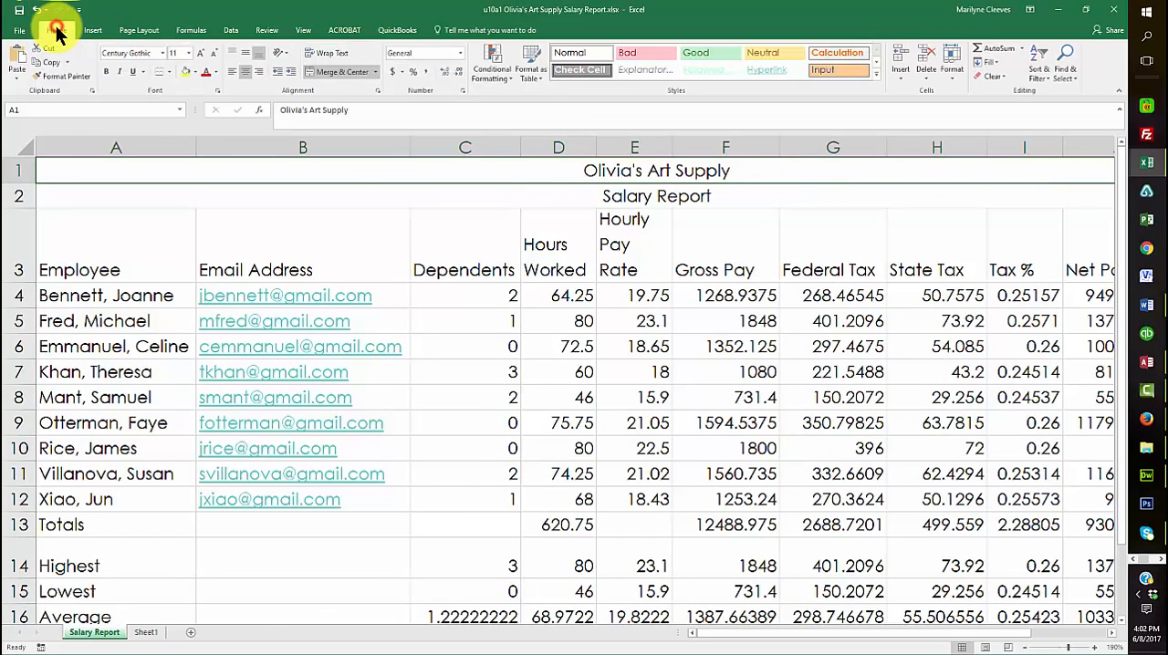
pyautogui.click(877, 73)
pyautogui.click(826, 142)
# Apply the Title cell style to the Salary Report subtitle in row 2 and reduce its font size to 14
pyautogui.click(672, 208)
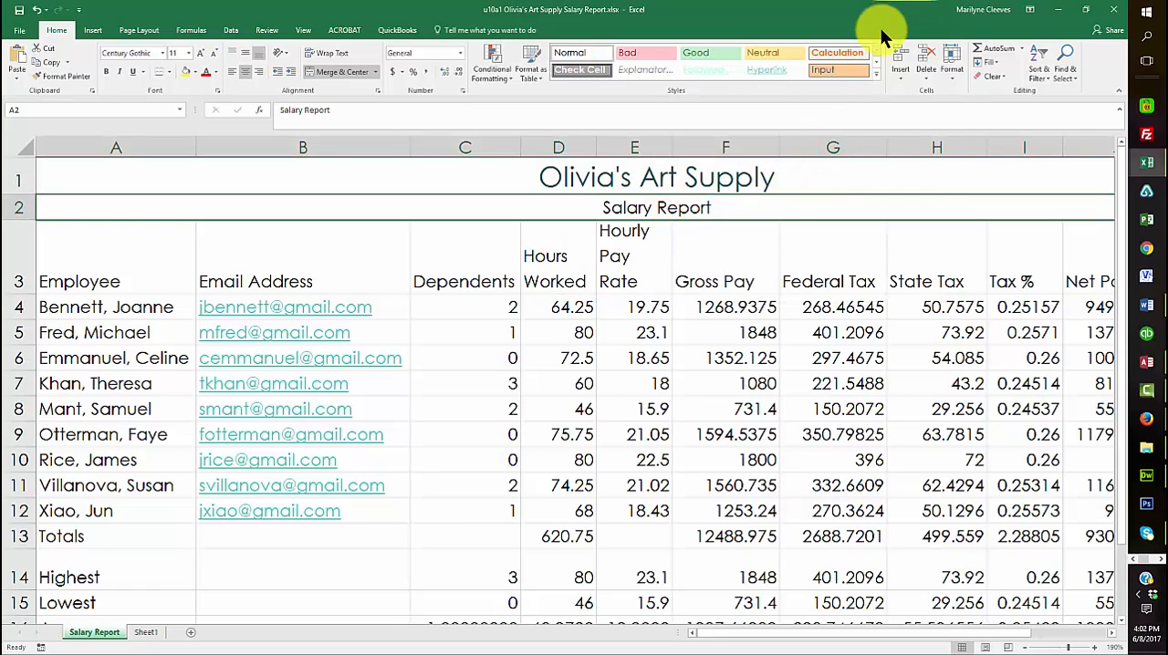
pyautogui.click(876, 71)
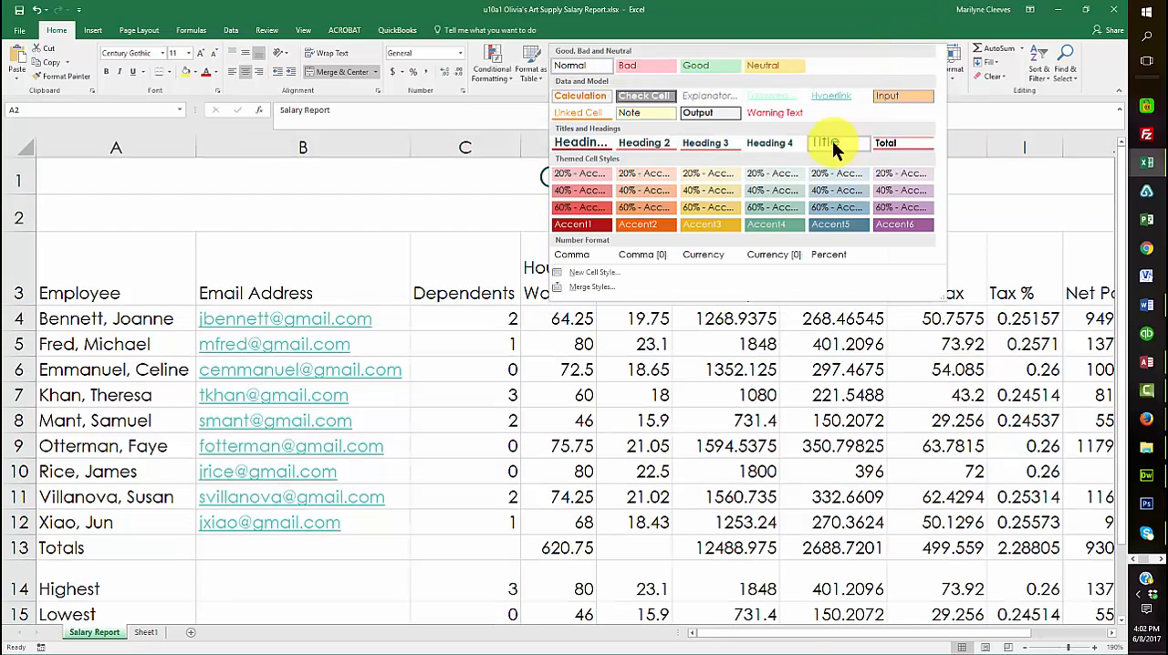
pyautogui.click(830, 144)
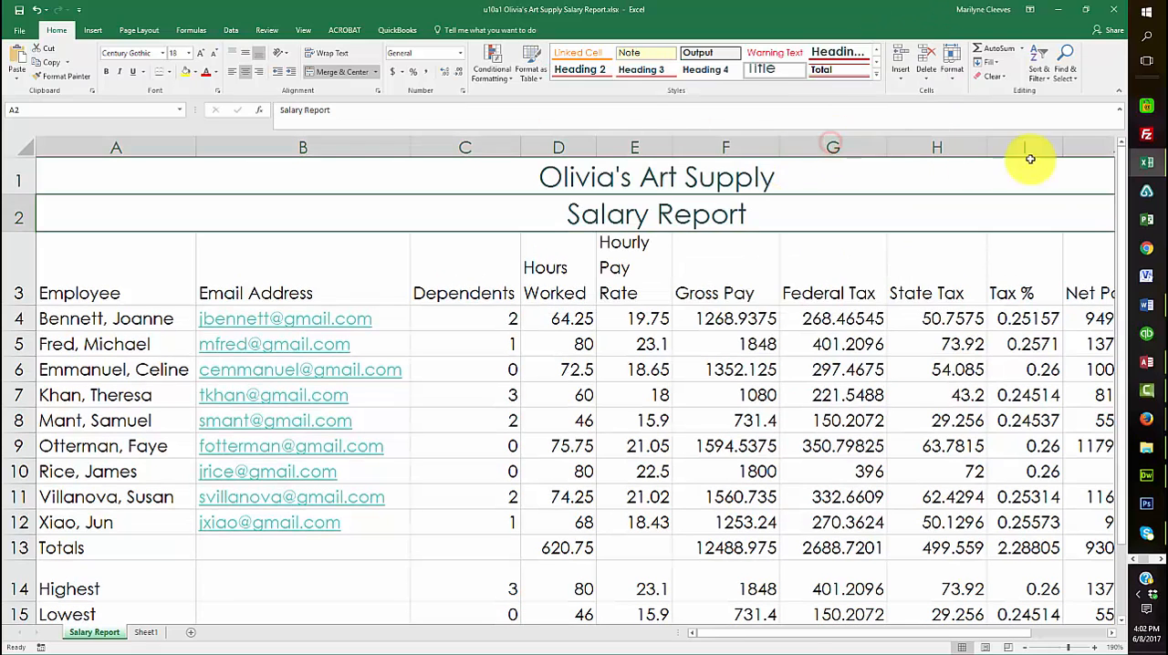
pyautogui.click(212, 50)
pyautogui.click(212, 50)
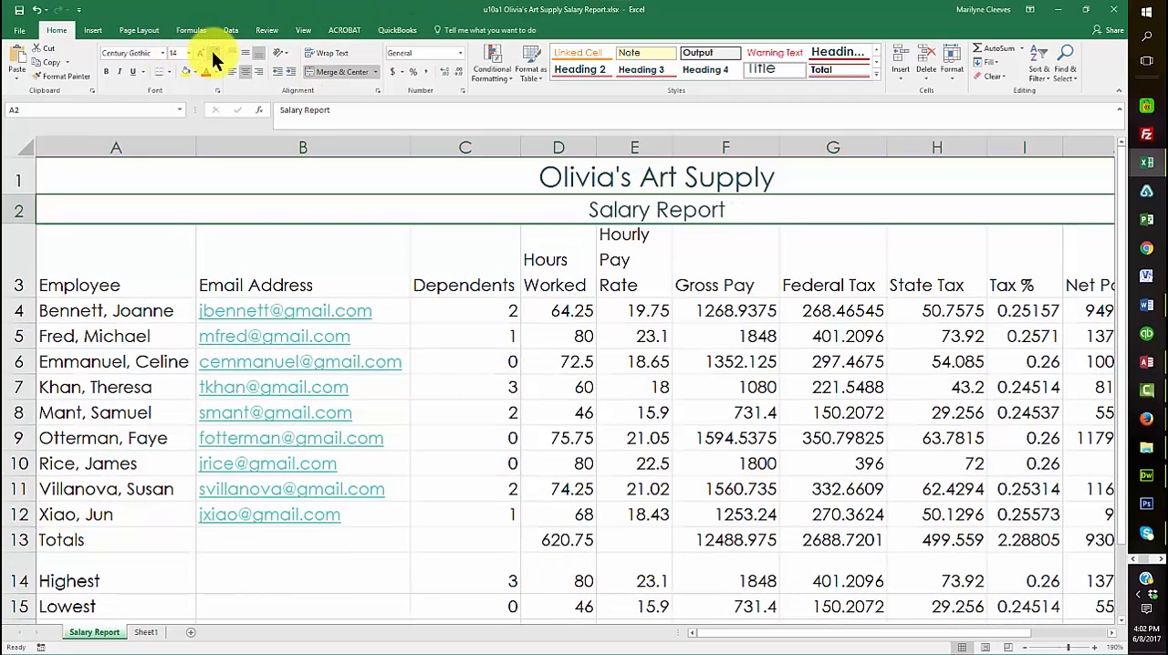
pyautogui.click(378, 263)
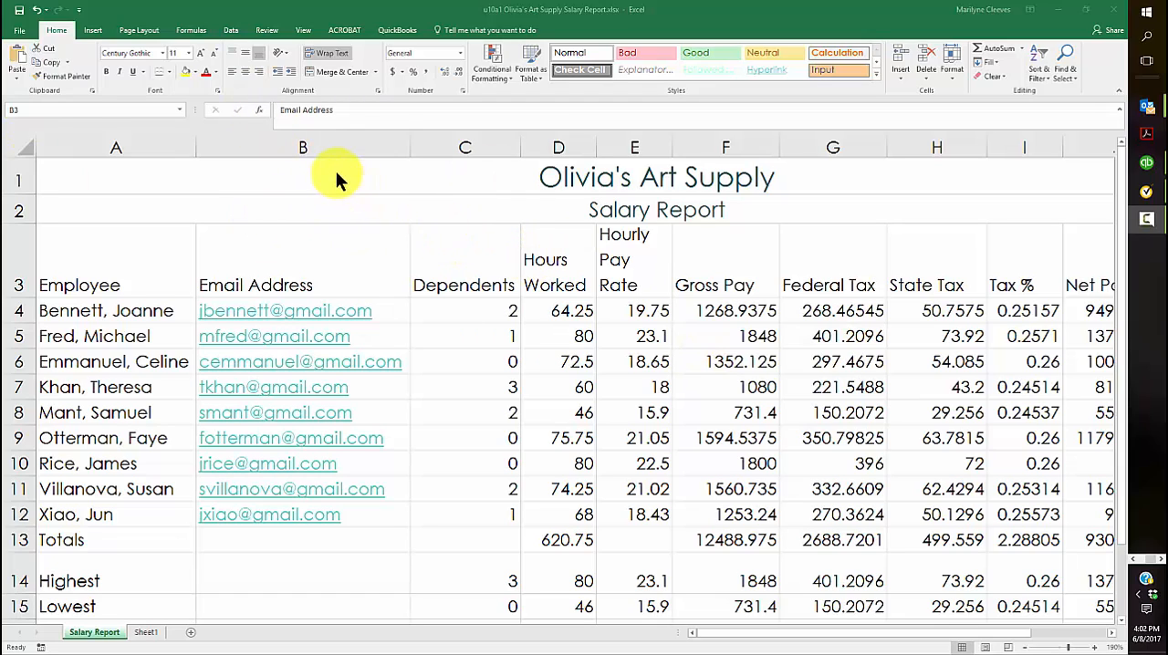
# Fill the merged title and subtitle cells in rows 1 and 2 with a light blue-gray theme color
pyautogui.click(153, 172)
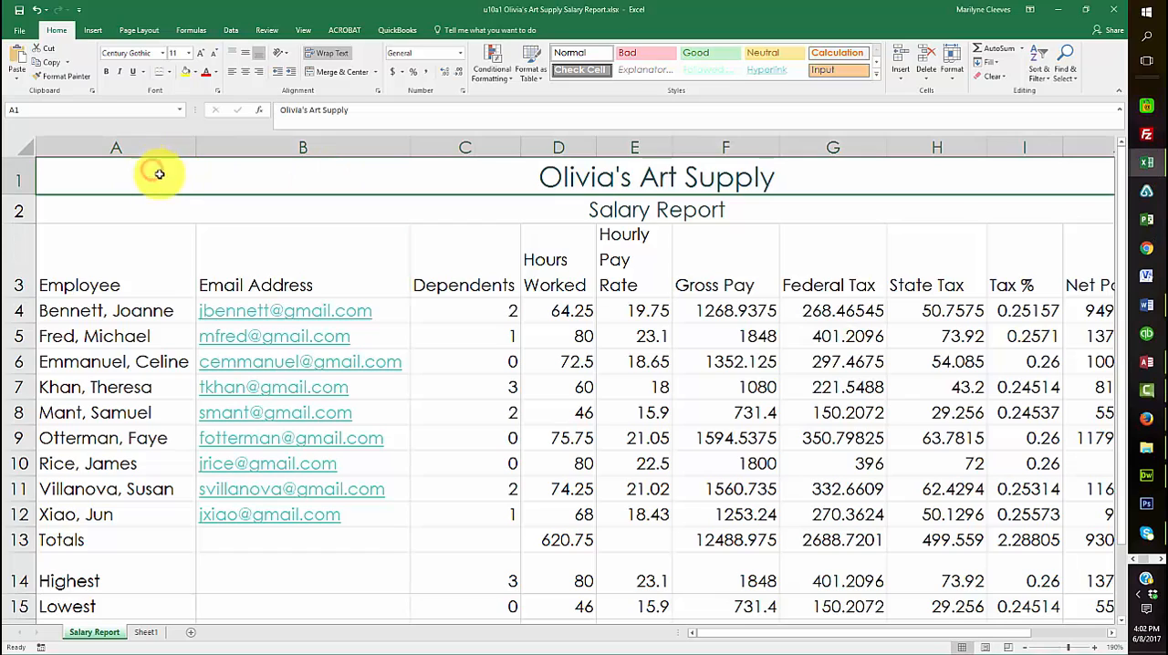
pyautogui.moveTo(158, 172); pyautogui.dragTo(161, 207)
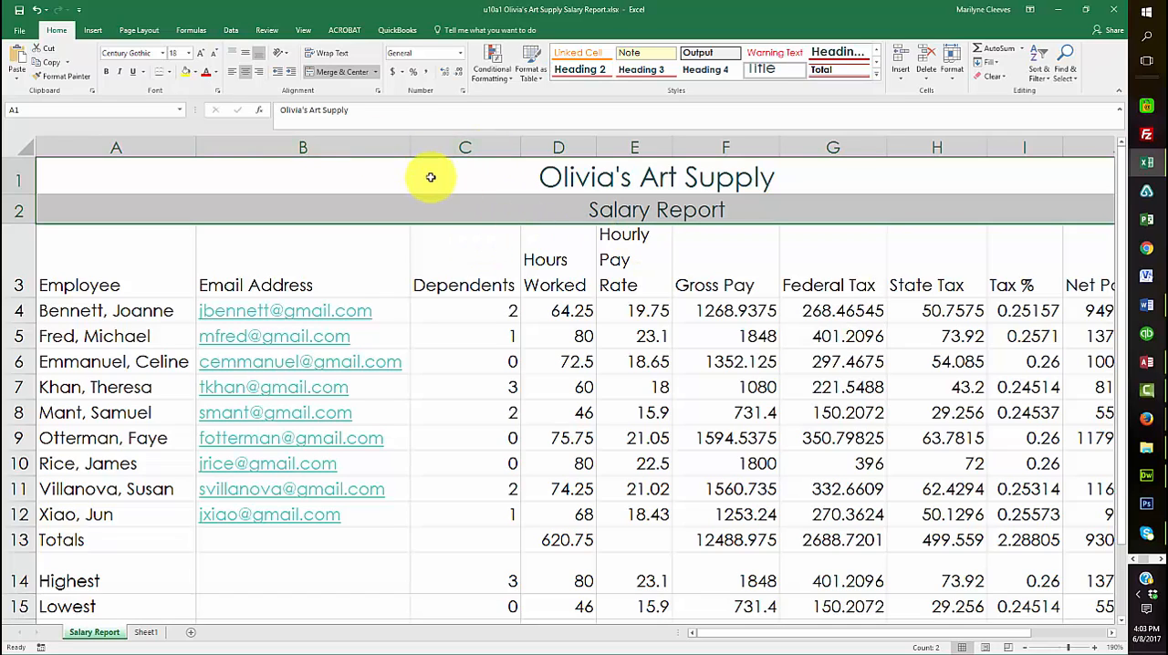
pyautogui.click(197, 71)
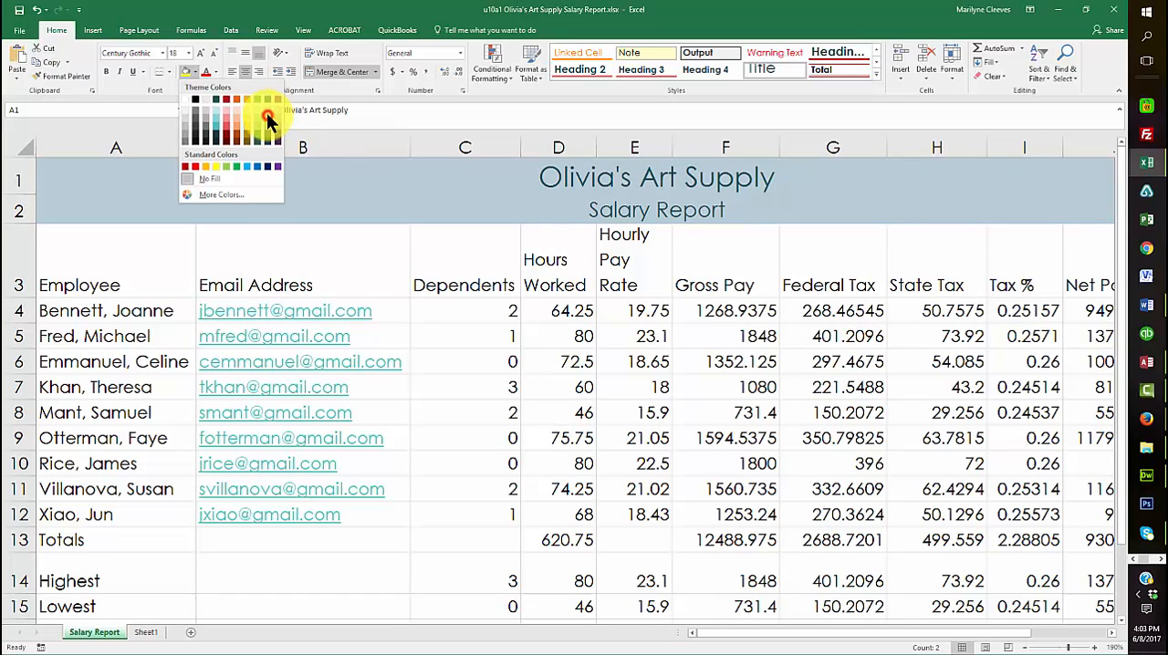
pyautogui.click(268, 111)
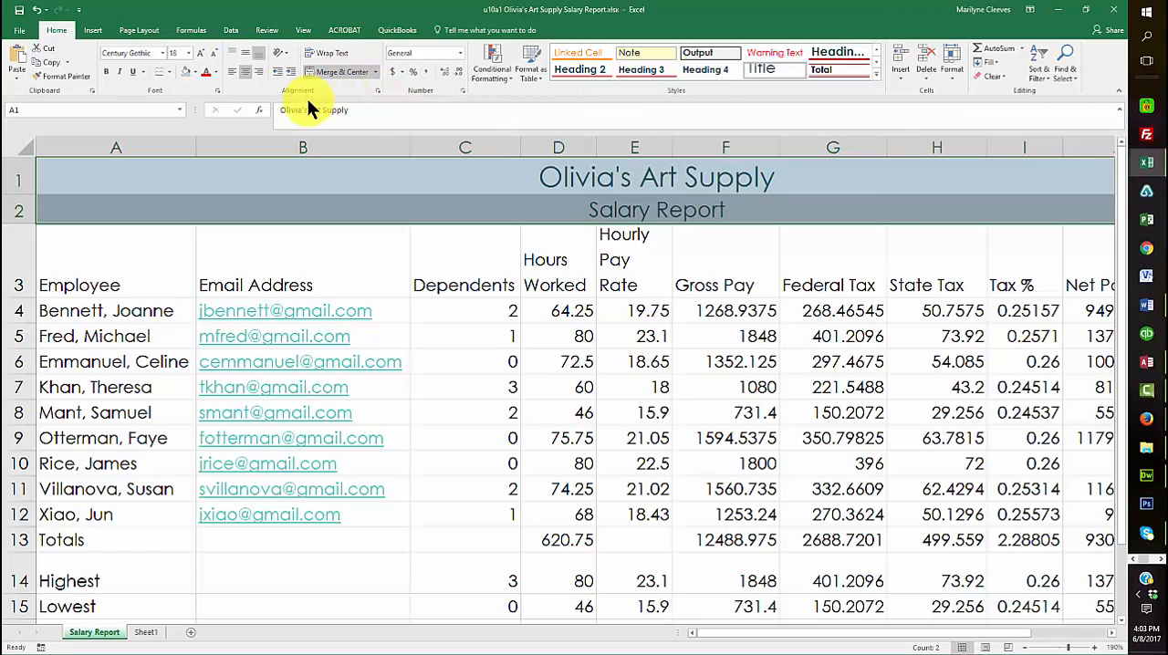
# Add a thick outside border around the title and subtitle block in rows 1 and 2
pyautogui.click(169, 72)
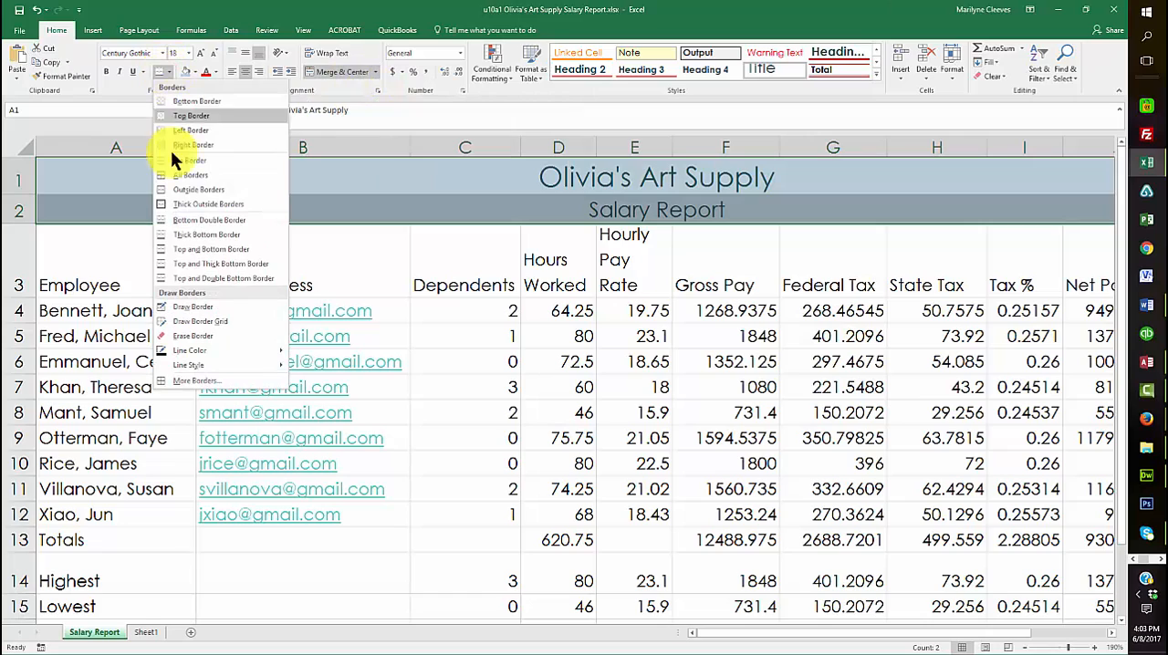
pyautogui.click(187, 204)
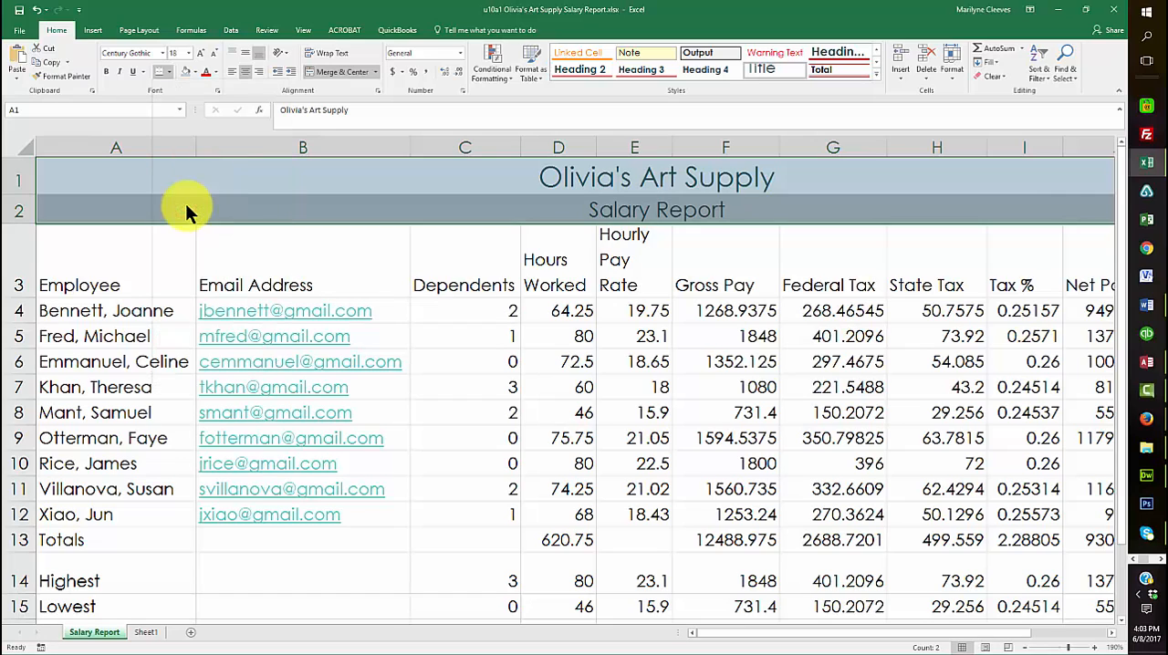
pyautogui.click(196, 237)
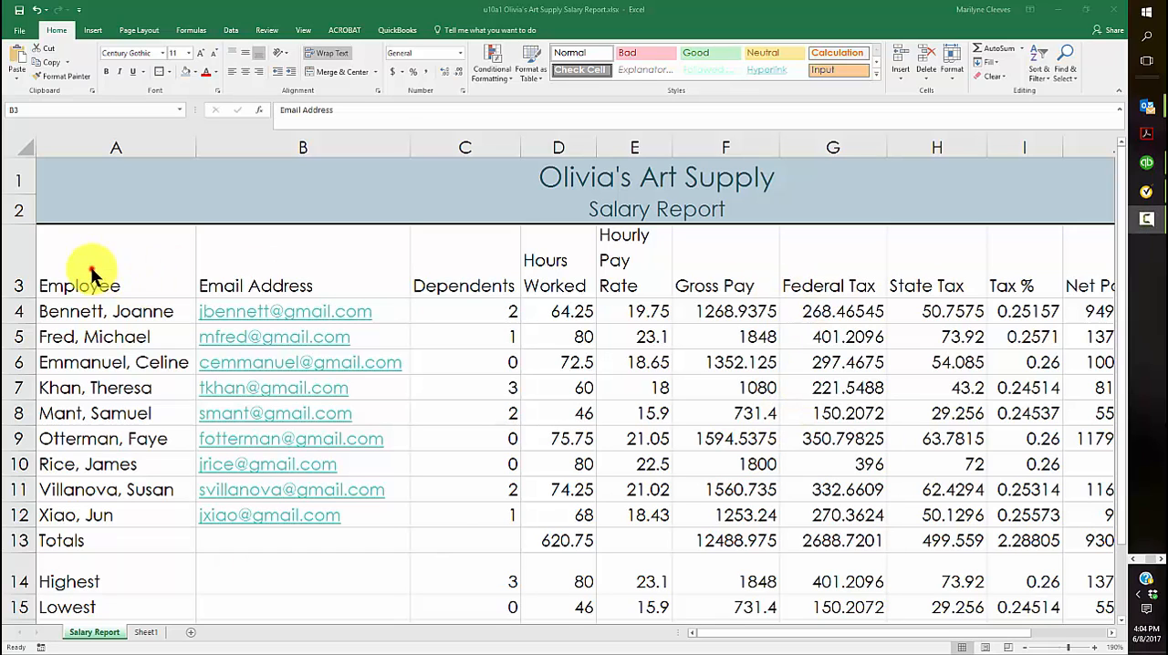
# Center the column headings in A3:K3 and apply the Heading 3 cell style to them
pyautogui.moveTo(57, 271); pyautogui.dragTo(856, 283)
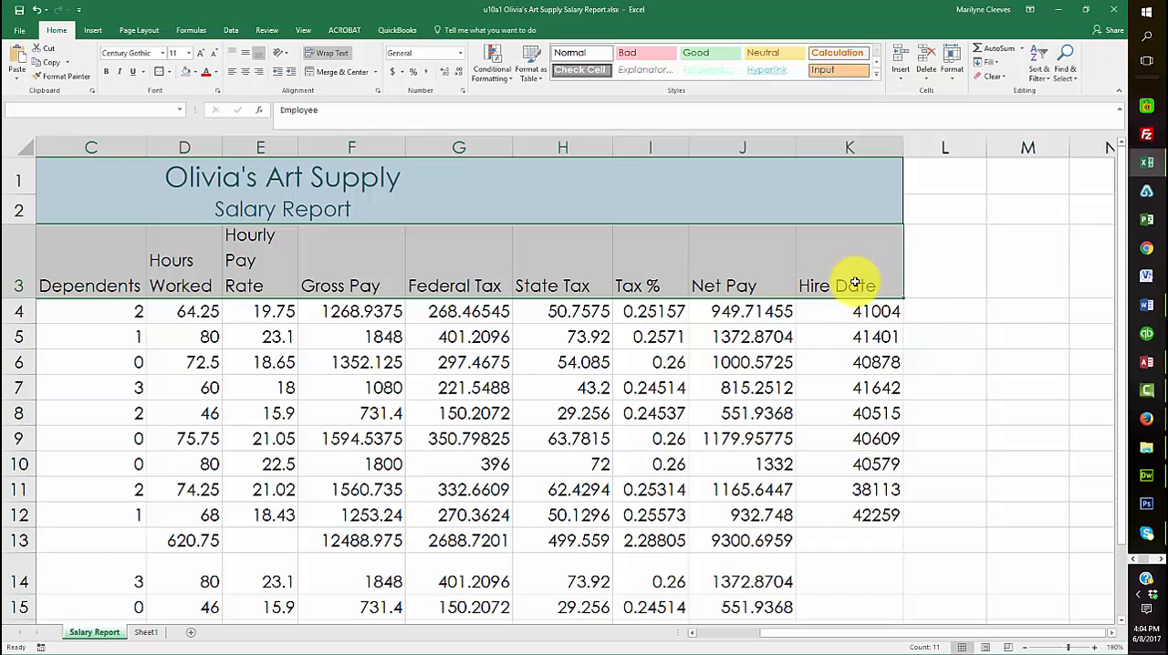
pyautogui.click(245, 72)
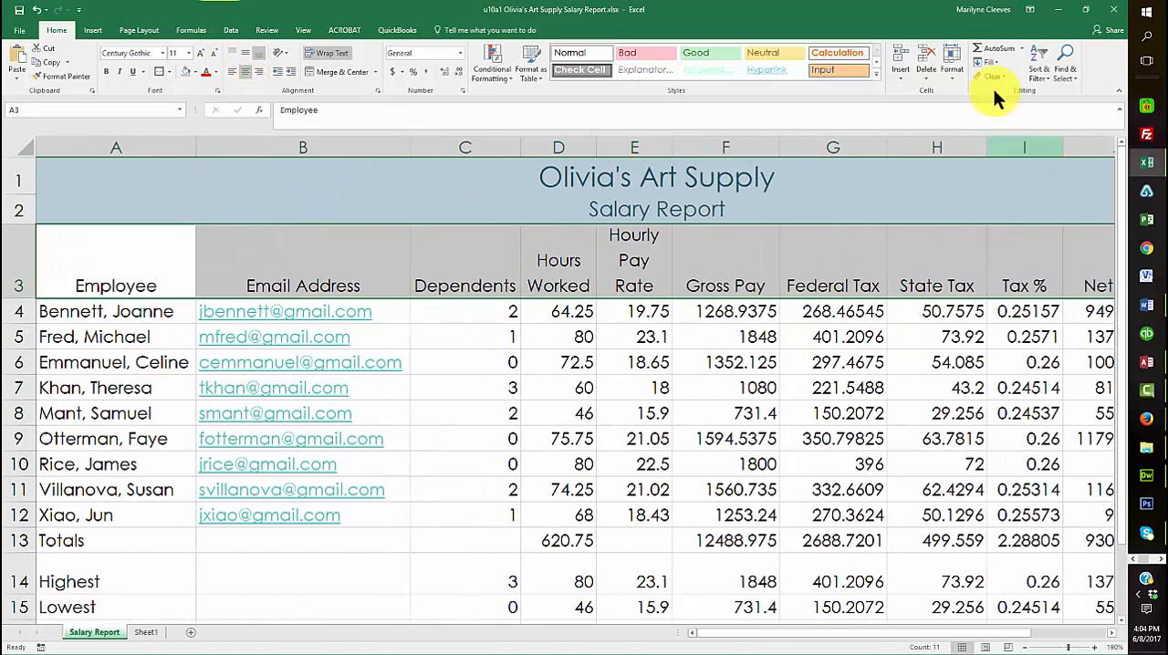
pyautogui.click(875, 73)
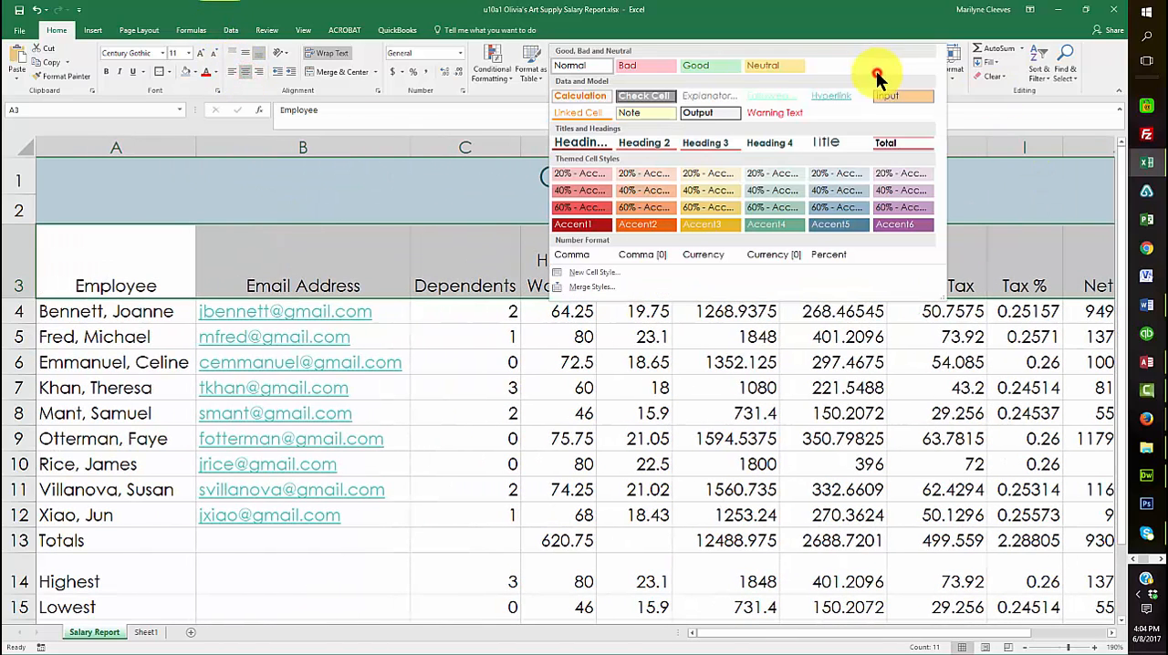
pyautogui.click(715, 143)
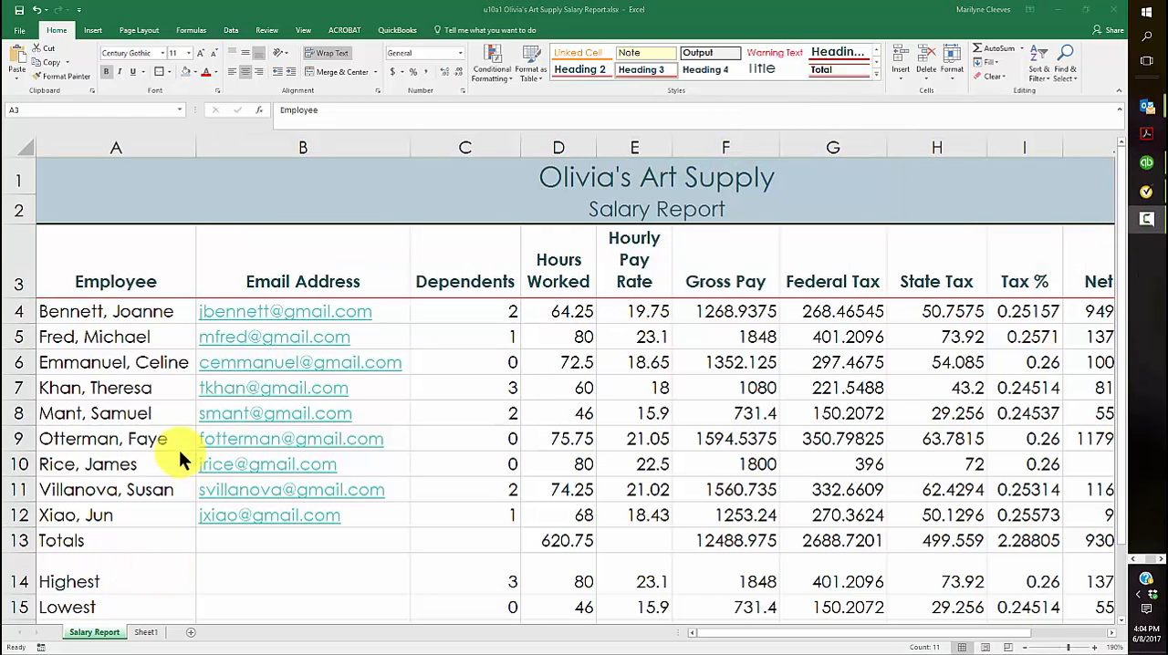
# Apply the Total cell style to the Totals row across A13:K13
pyautogui.scroll(-3, 154, 424)
pyautogui.scroll(1, 154, 424)
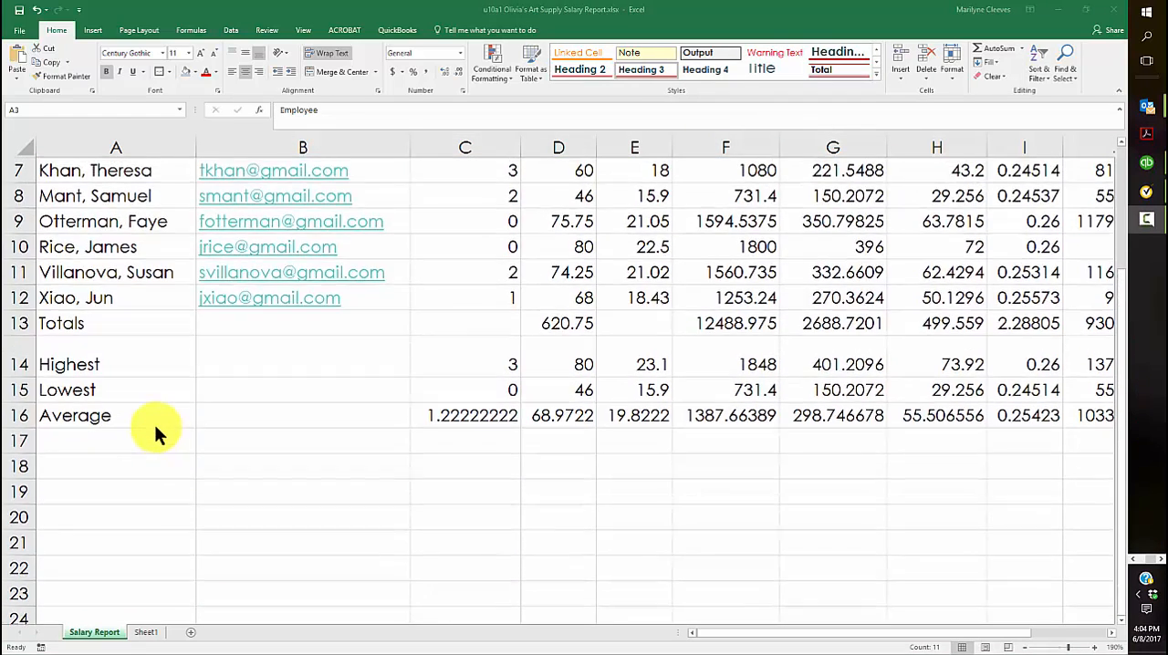
pyautogui.moveTo(73, 325); pyautogui.dragTo(885, 326)
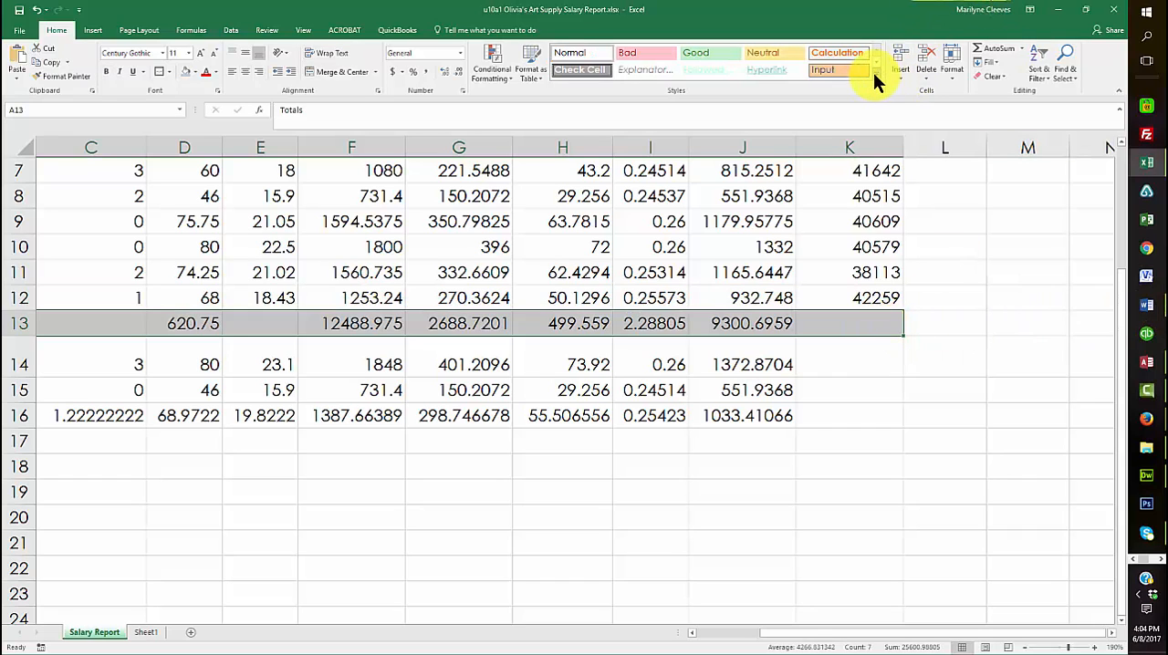
pyautogui.click(874, 73)
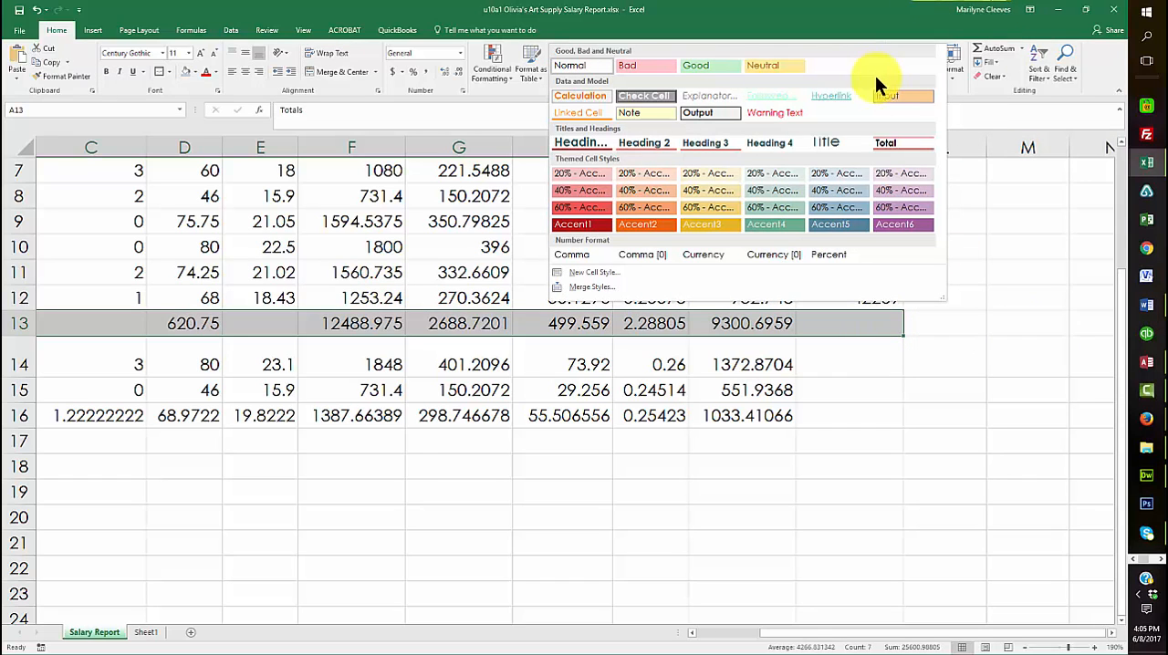
pyautogui.click(910, 140)
pyautogui.hscroll(-2, 753, 439)
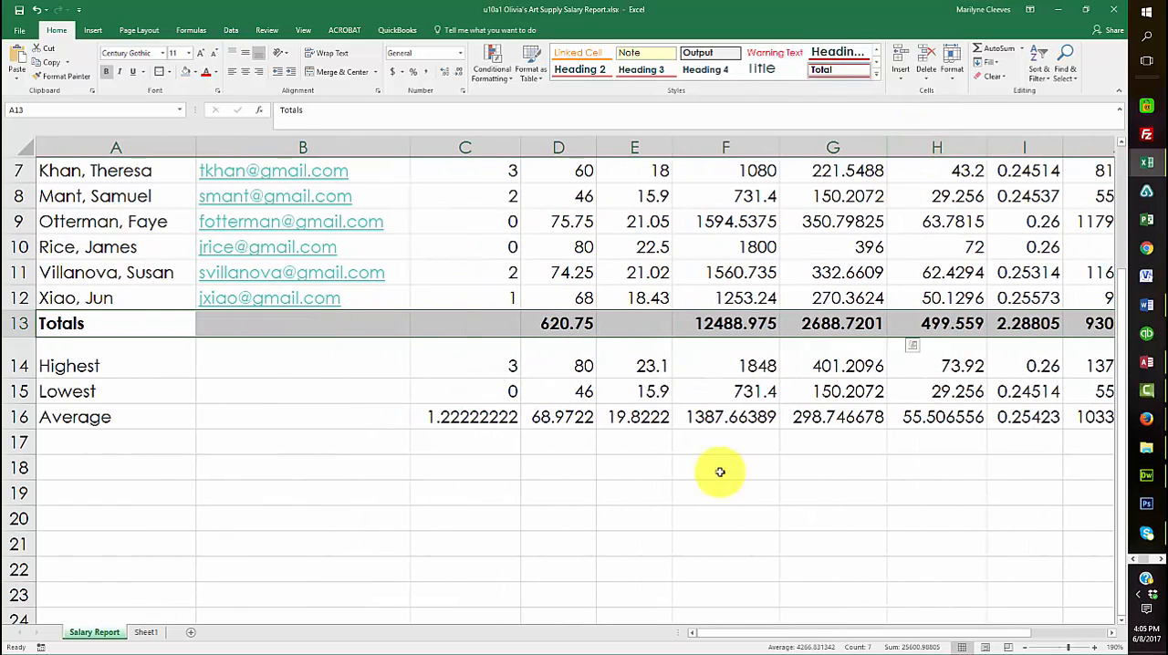
pyautogui.click(376, 465)
pyautogui.scroll(2, 384, 511)
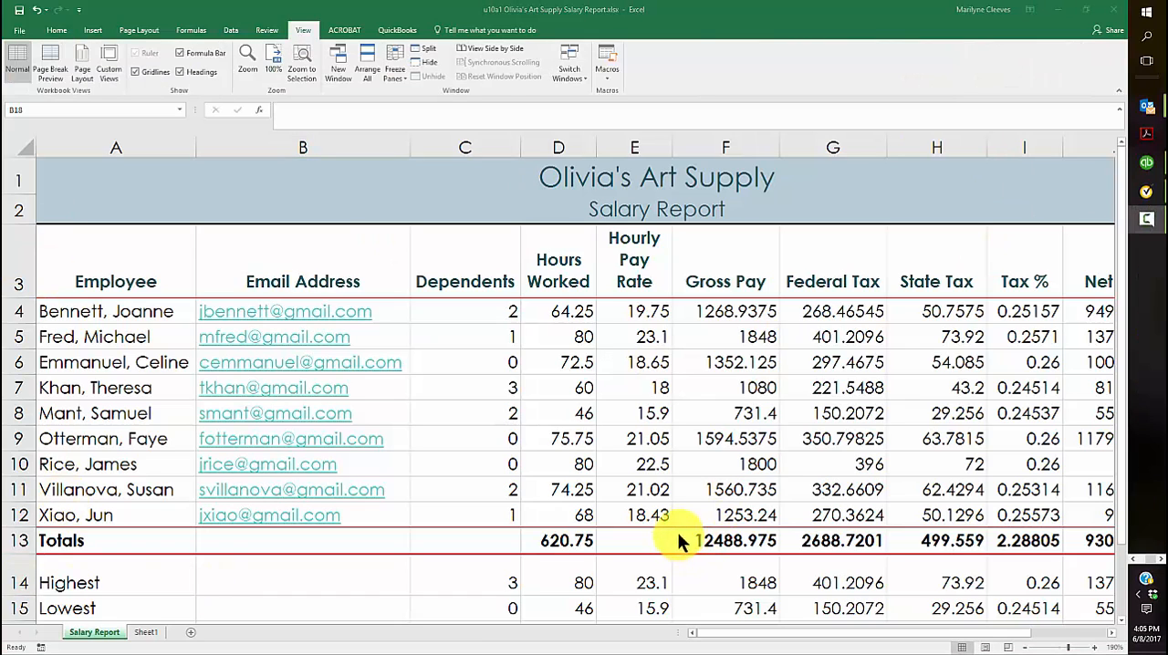
# Apply the Accounting number format with dollar signs to D4:J4 and to the totals in D13:J13
pyautogui.click(551, 312)
pyautogui.moveTo(551, 311); pyautogui.dragTo(706, 310)
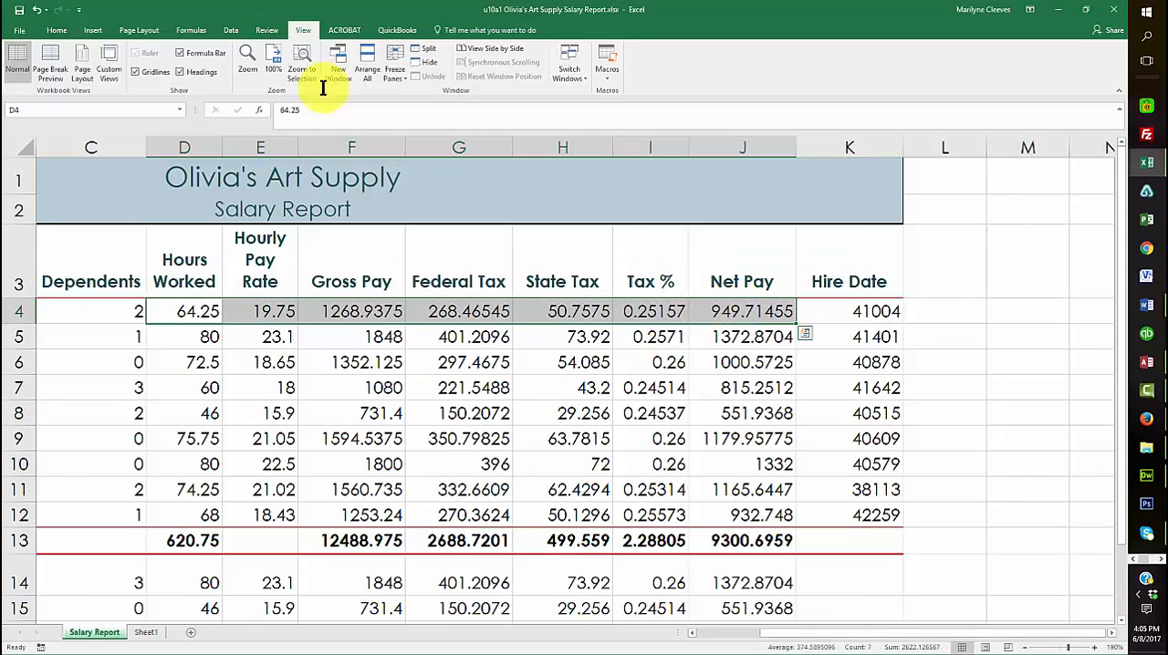
pyautogui.click(55, 31)
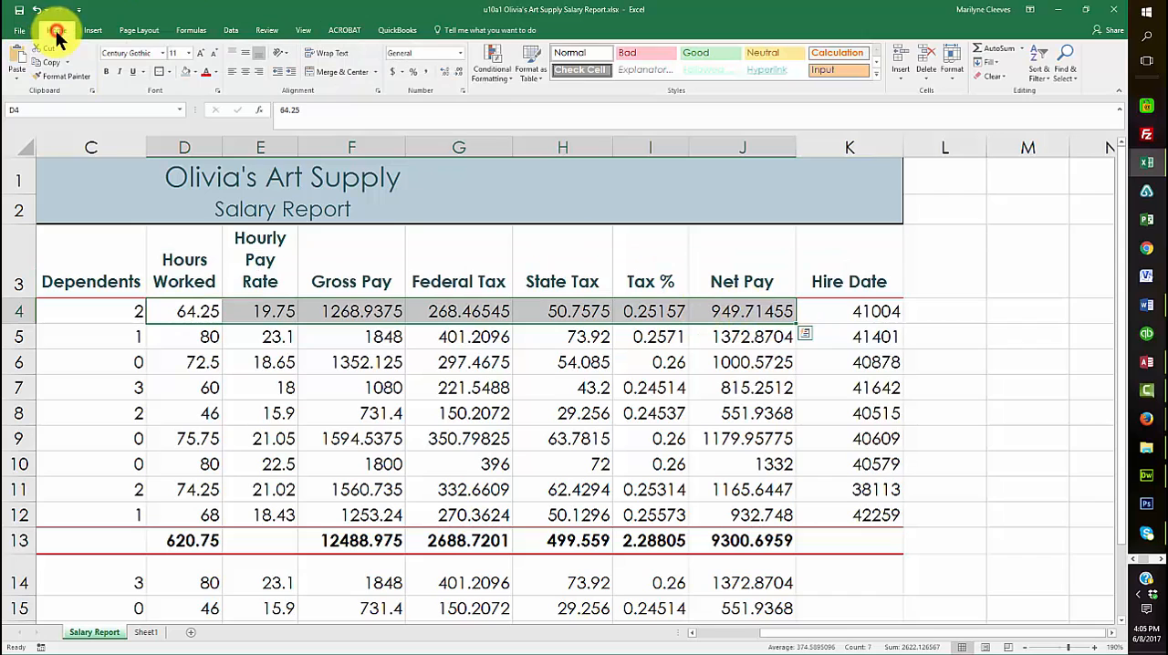
pyautogui.click(393, 72)
pyautogui.moveTo(183, 540); pyautogui.dragTo(780, 546)
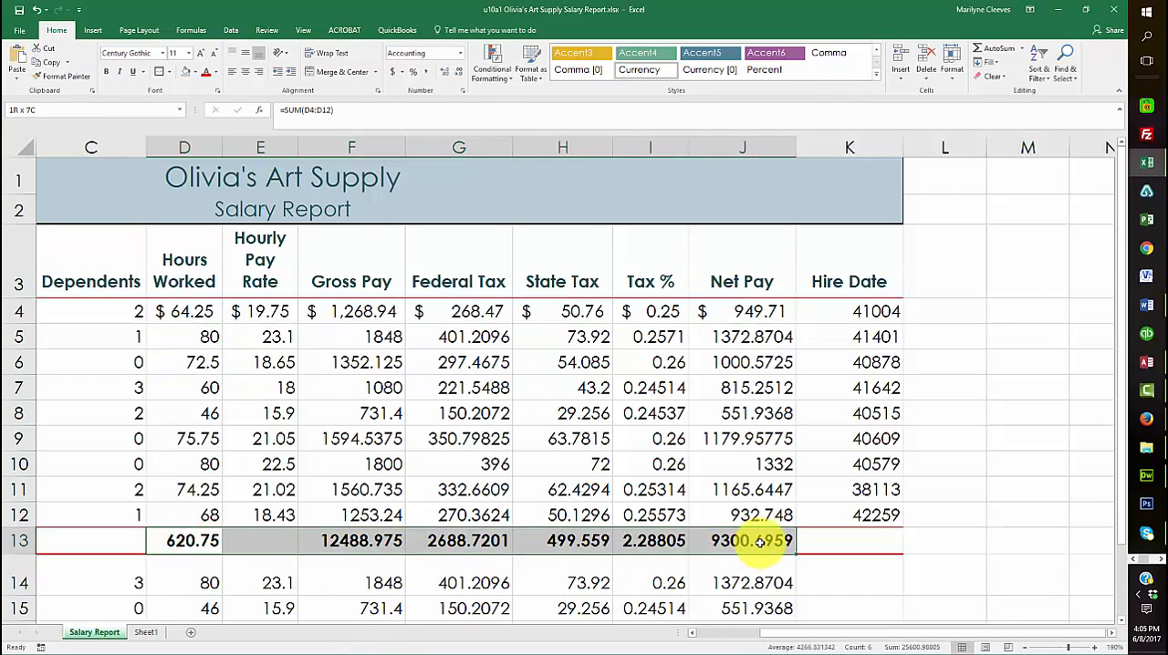
pyautogui.click(393, 72)
# Apply the Accounting number format to the Highest, Lowest and Average values in D14:J16
pyautogui.scroll(-2, 183, 514)
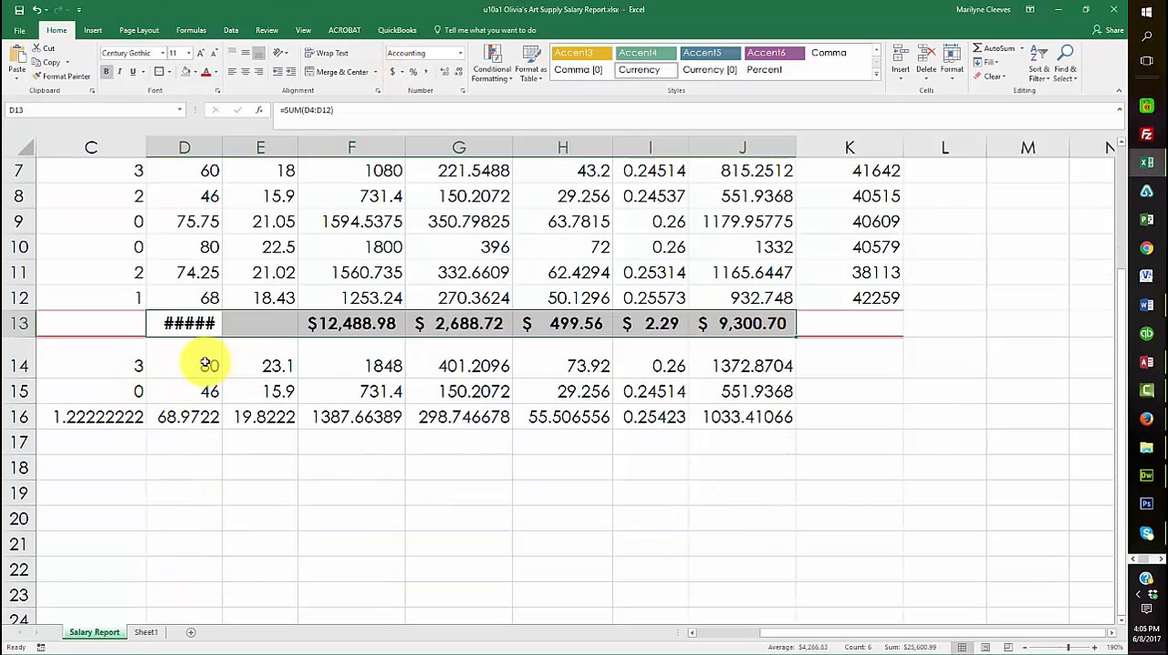
pyautogui.moveTo(194, 363); pyautogui.dragTo(739, 415)
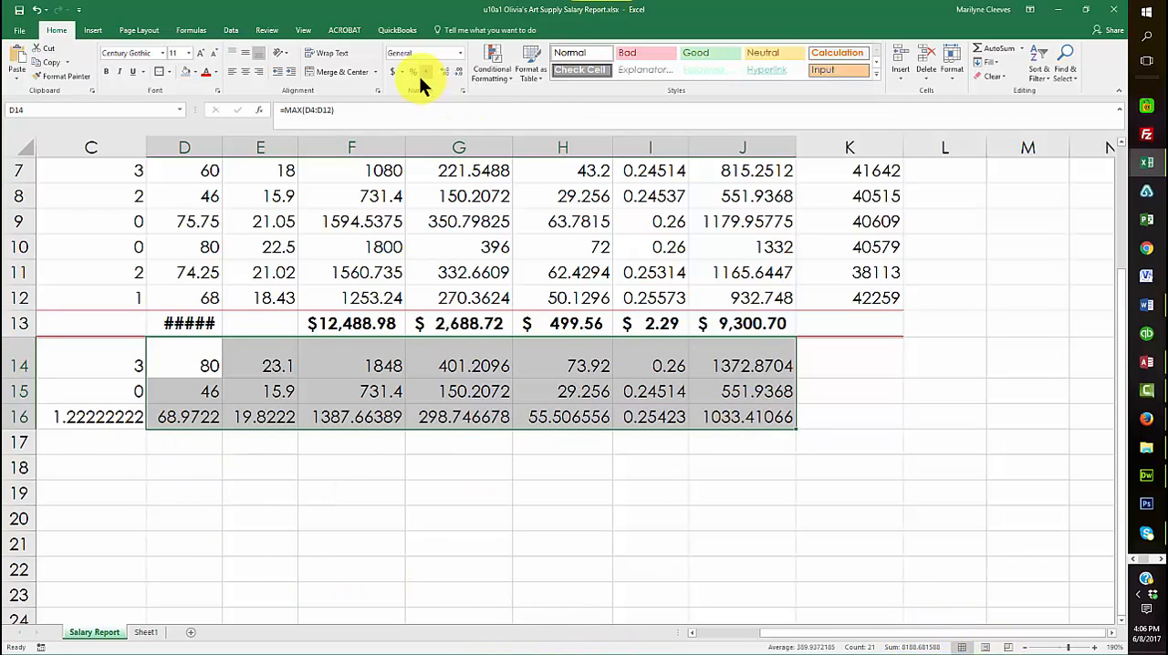
pyautogui.click(394, 72)
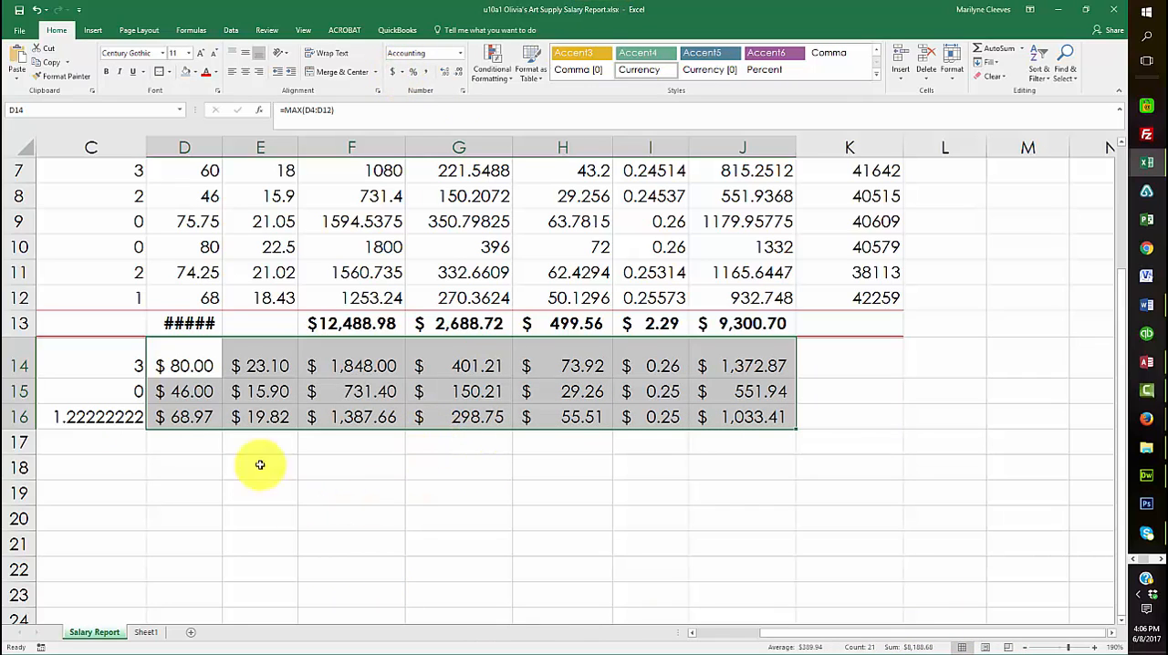
# AutoFit the width of column D so the Hours Worked total in D13 fits
pyautogui.click(188, 323)
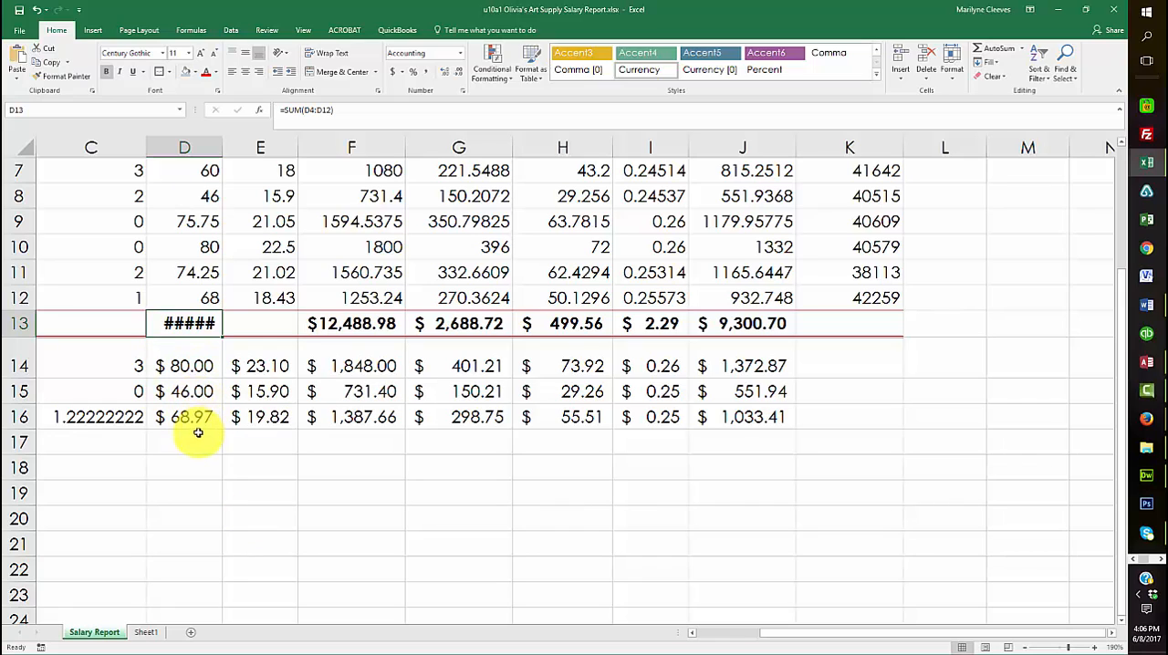
pyautogui.doubleClick(222, 146)
pyautogui.scroll(3, 228, 474)
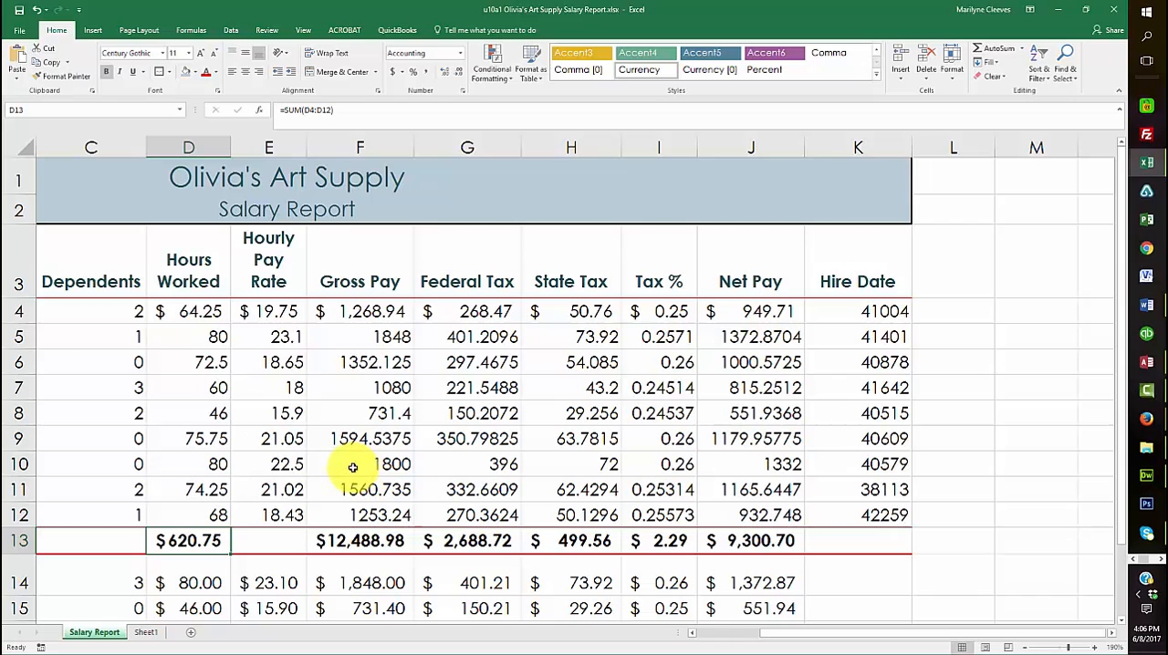
# Format the first employee's Tax % value in I4 with the Percent style
pyautogui.moveTo(191, 335); pyautogui.dragTo(737, 517)
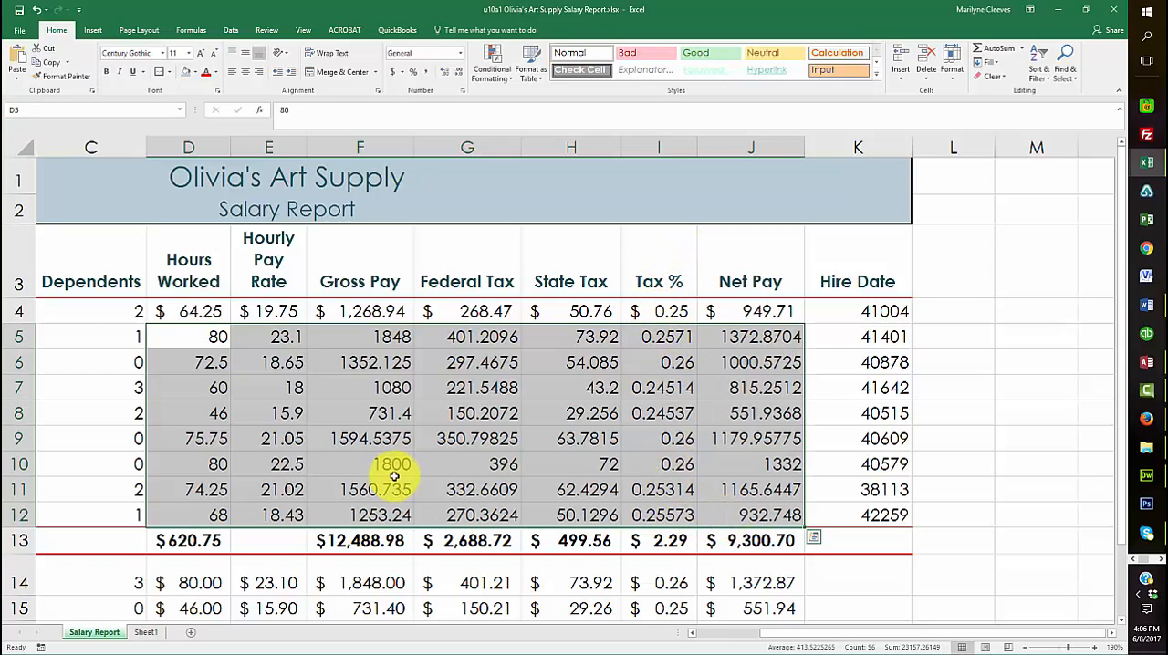
pyautogui.click(666, 311)
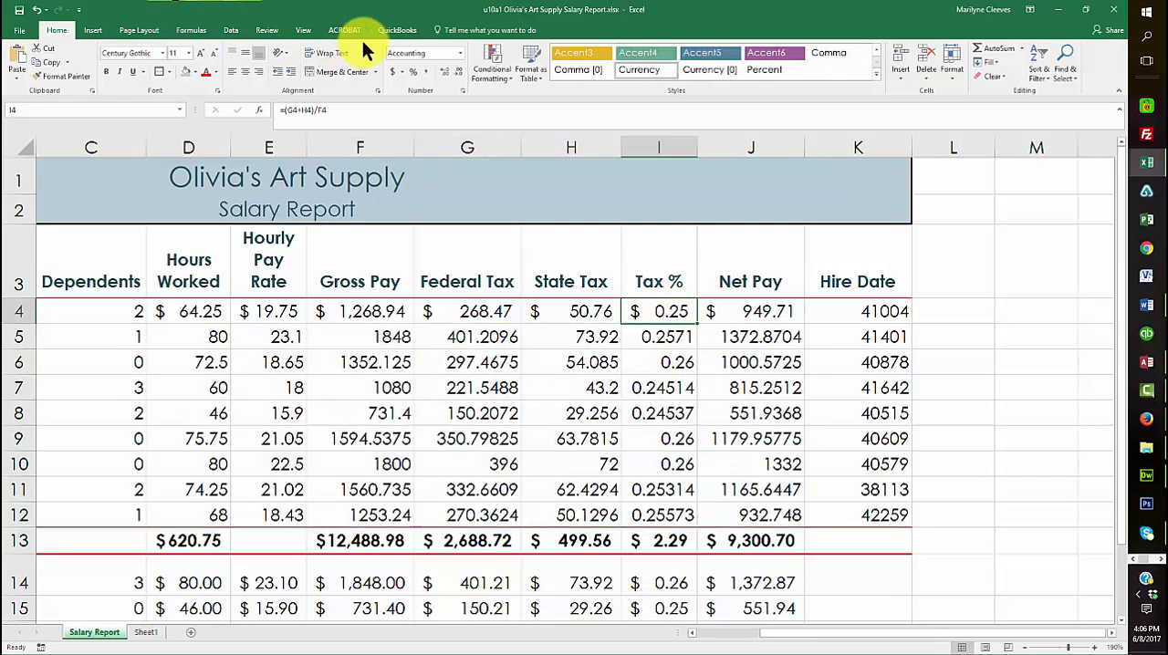
pyautogui.click(408, 75)
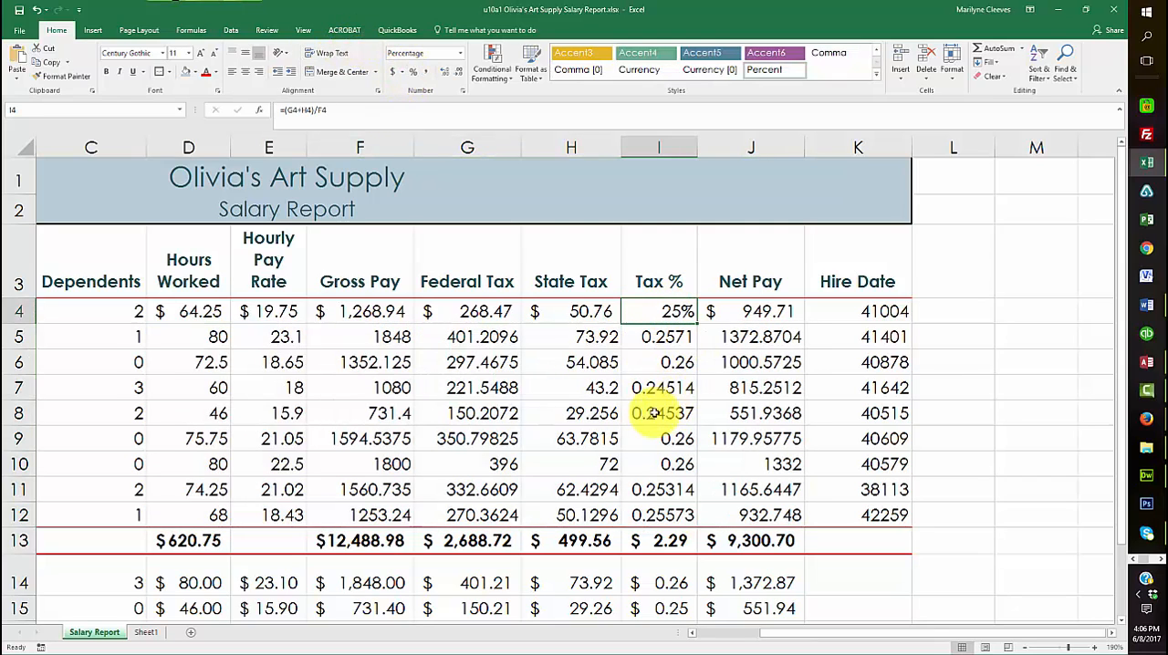
# Apply the Comma style to D5:H12 and J5:J12, leaving out the Tax % column
pyautogui.moveTo(191, 338); pyautogui.dragTo(570, 516)
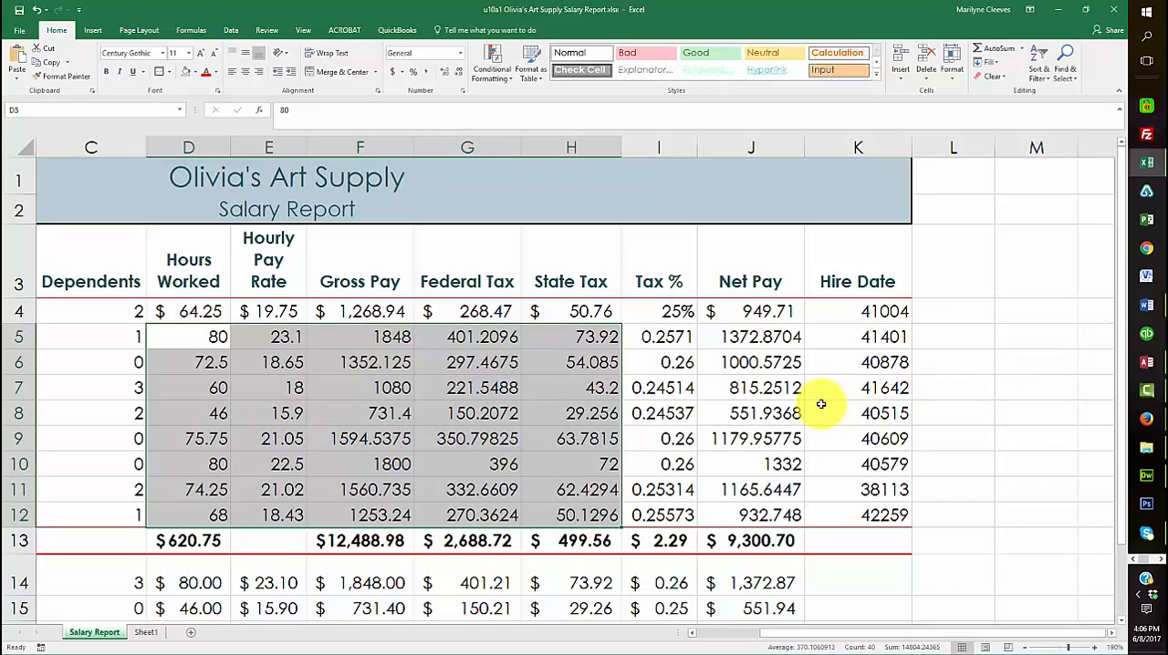
pyautogui.moveTo(743, 336); pyautogui.dragTo(770, 516)
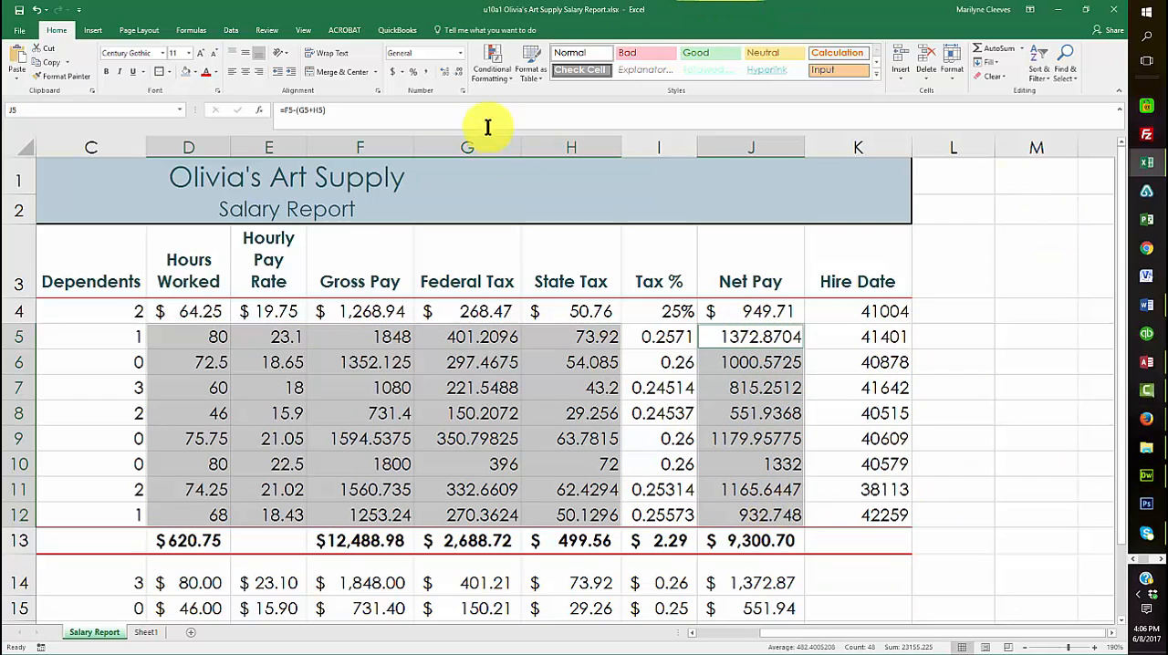
pyautogui.click(426, 73)
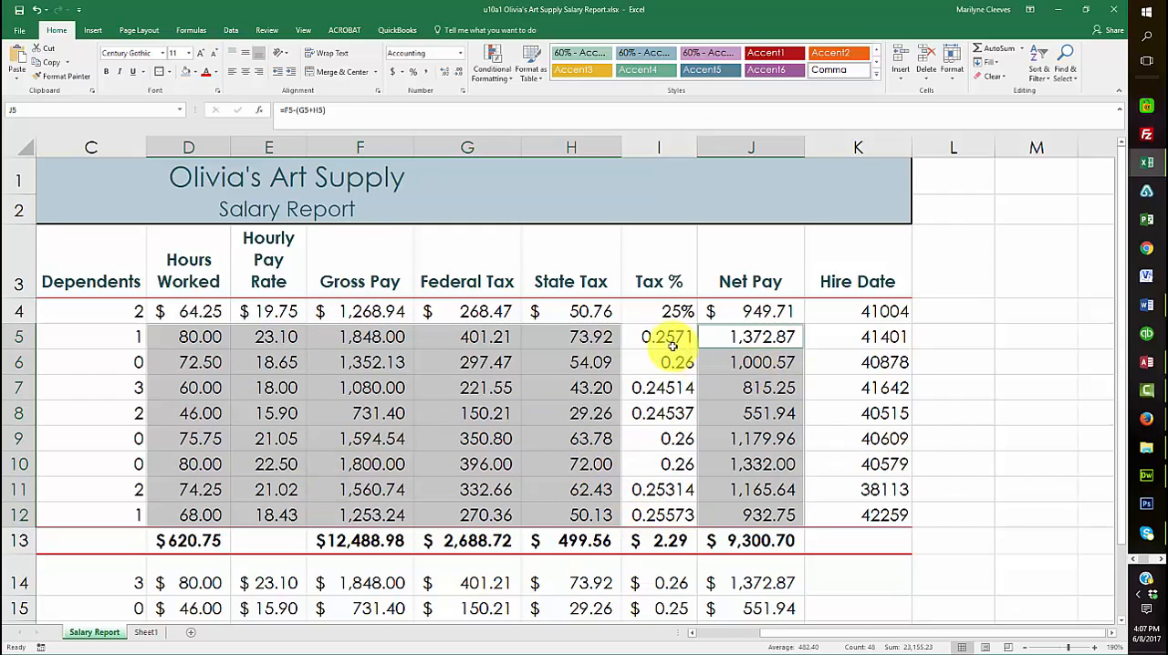
# Copy the Percent formatting from I4 to the other employees' Tax % values in I5:I12
pyautogui.click(672, 311)
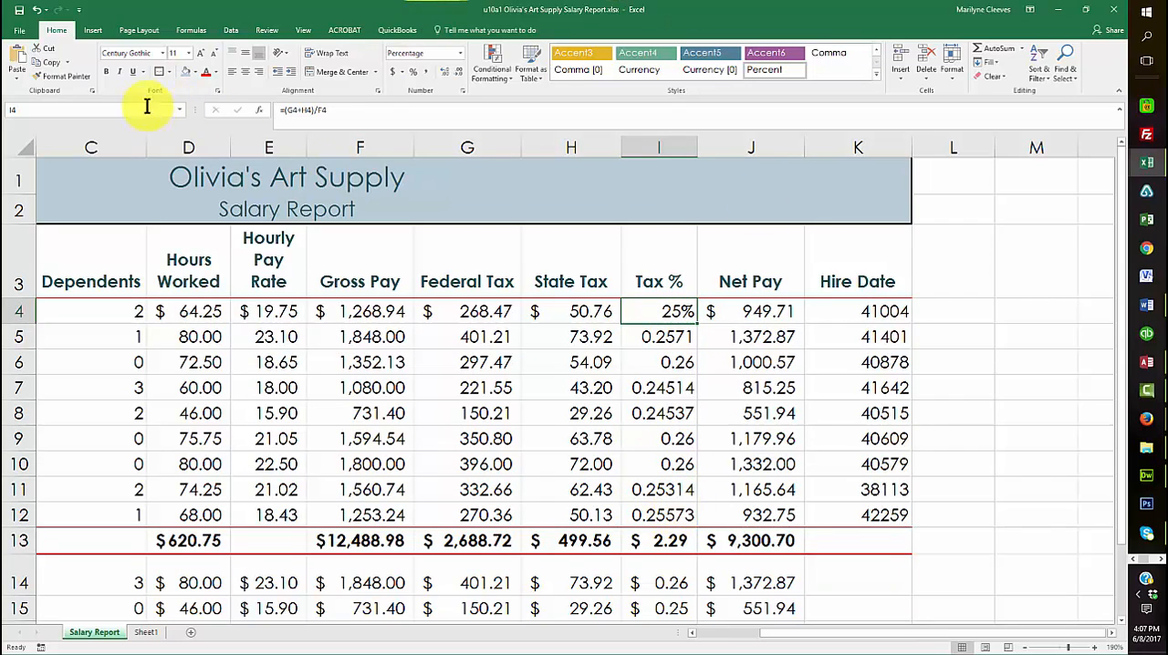
pyautogui.click(66, 75)
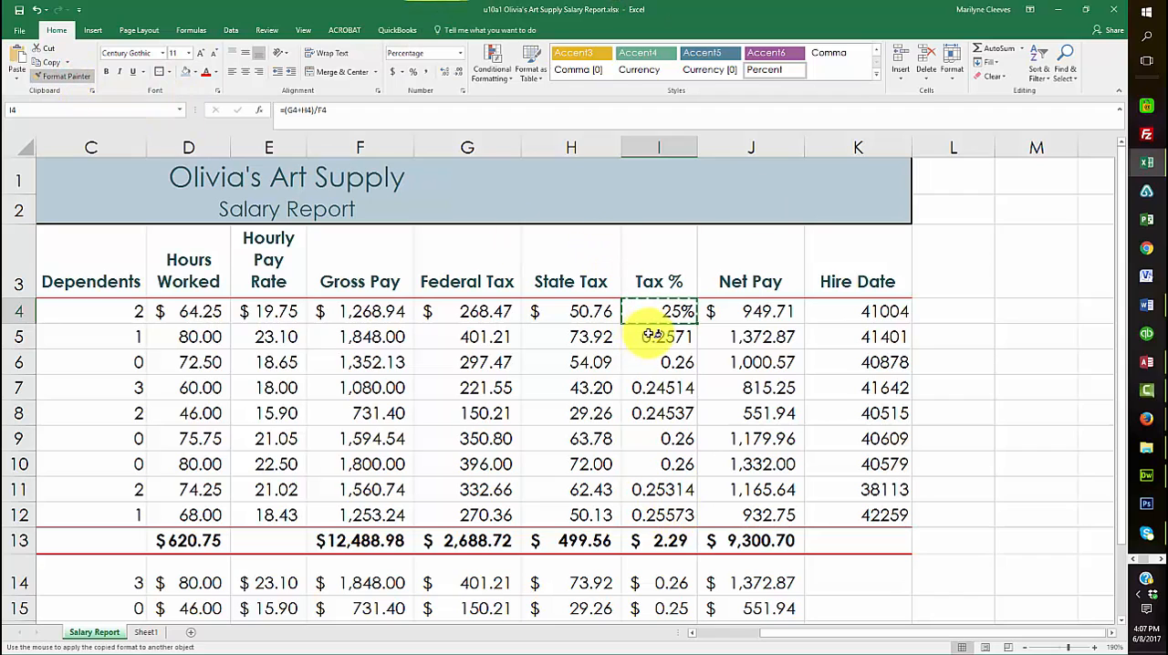
pyautogui.moveTo(659, 333); pyautogui.dragTo(652, 511)
# Apply the Percent style to the Tax % total in I13 and delete that cell's SUM formula
pyautogui.click(669, 543)
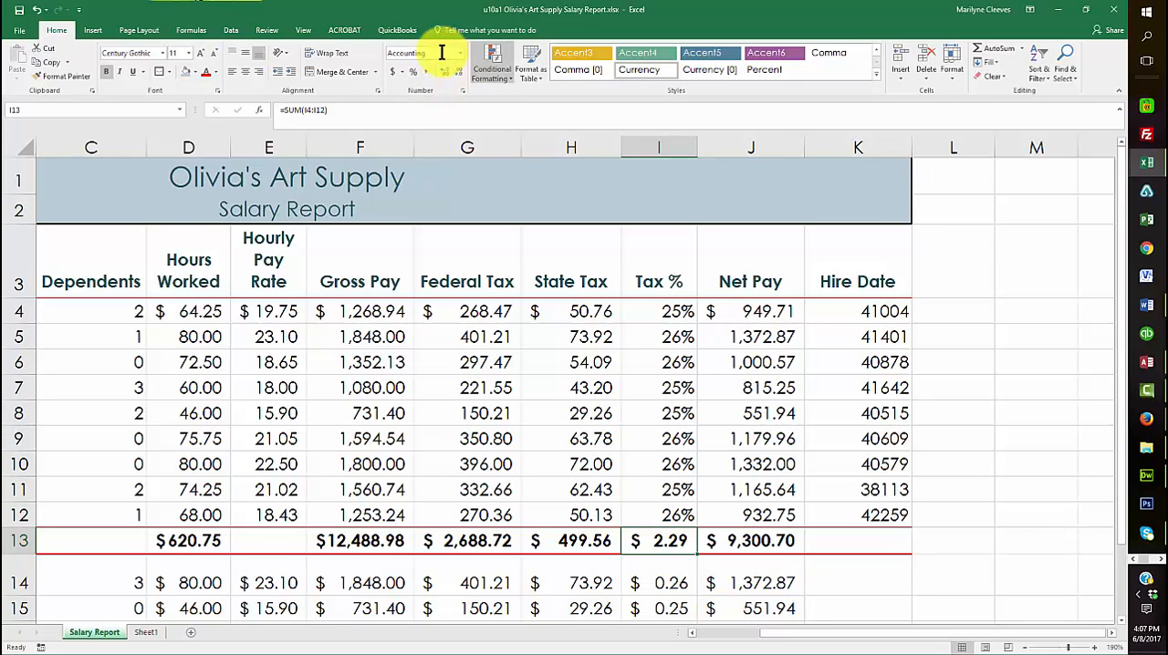
pyautogui.click(411, 73)
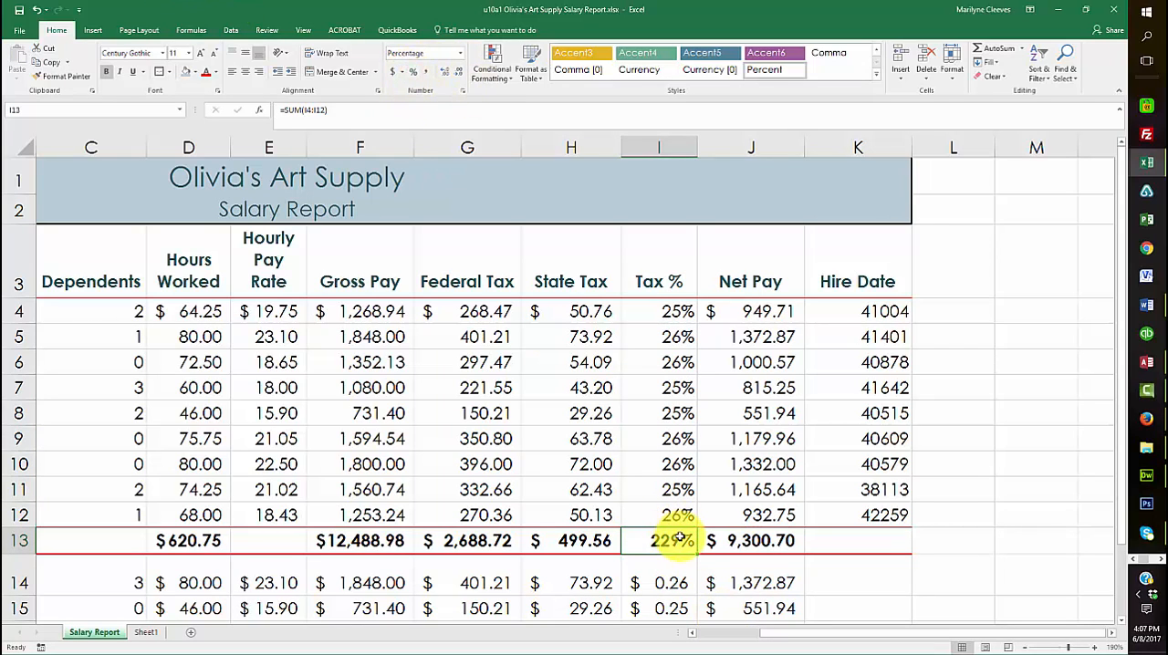
pyautogui.scroll(-2, 675, 538)
pyautogui.scroll(2, 675, 538)
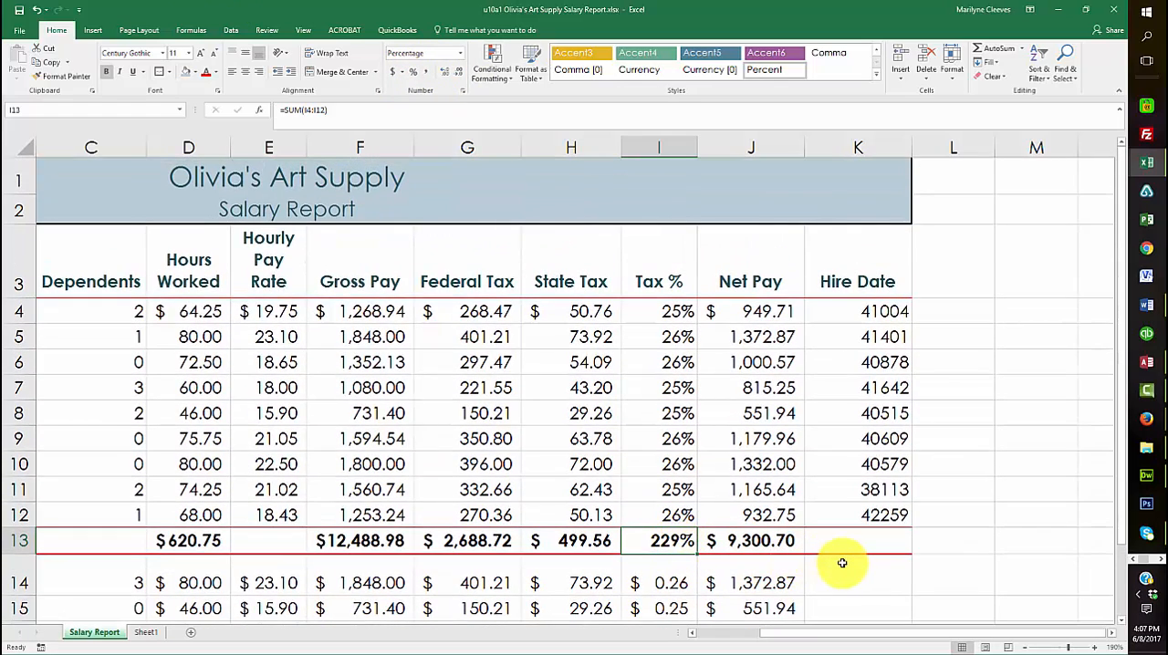
pyautogui.press('Delete')
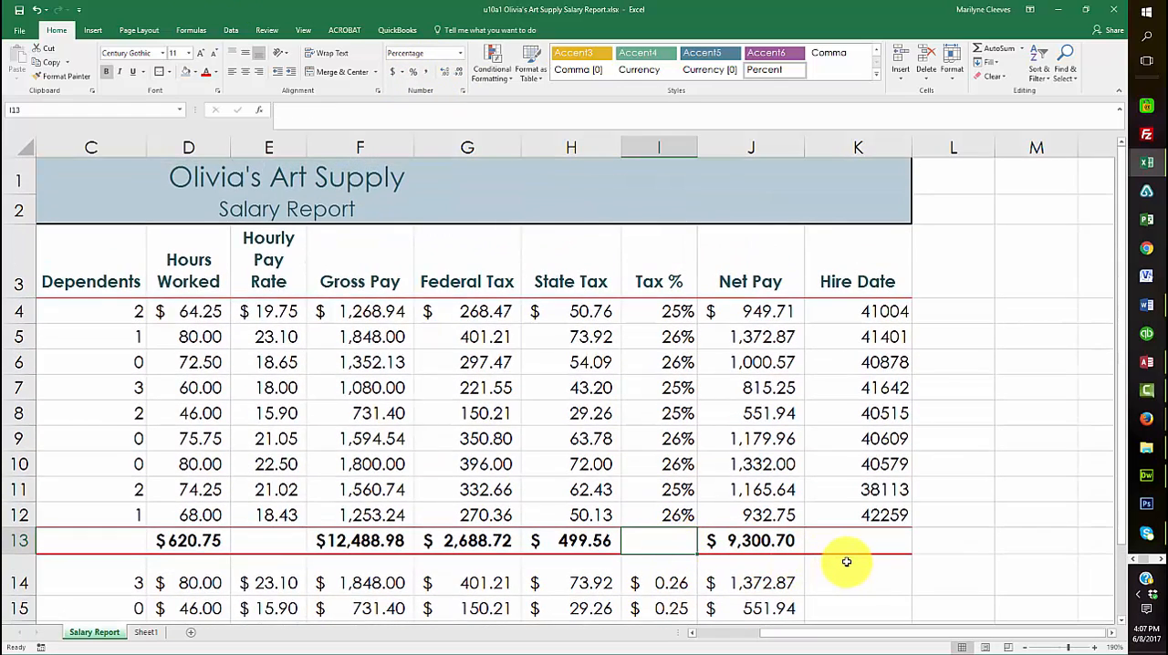
# Apply the Percent style to the Tax % summary values in I14:I16 and delete the average formula in I16
pyautogui.scroll(-2, 861, 538)
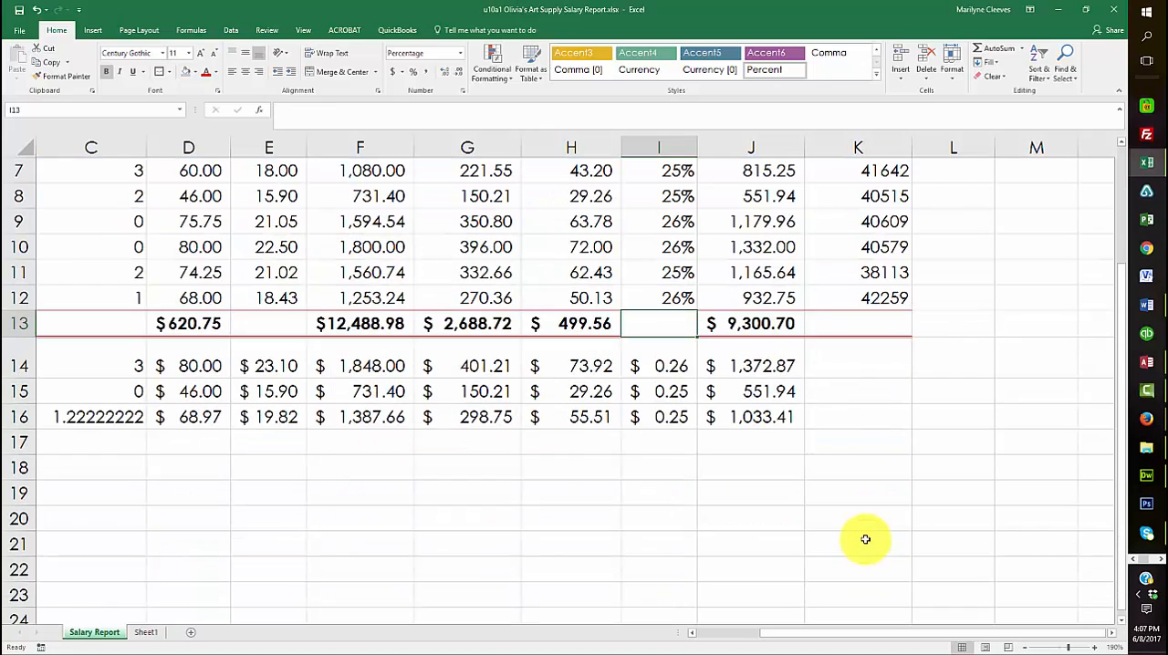
pyautogui.moveTo(666, 365); pyautogui.dragTo(669, 416)
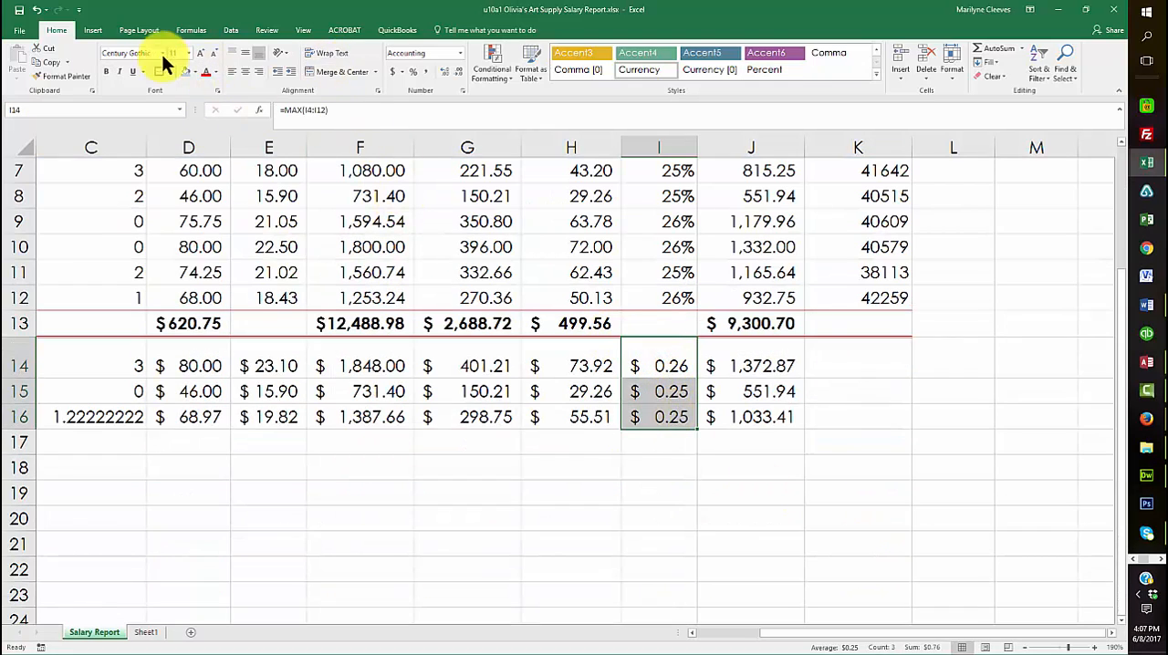
pyautogui.click(413, 73)
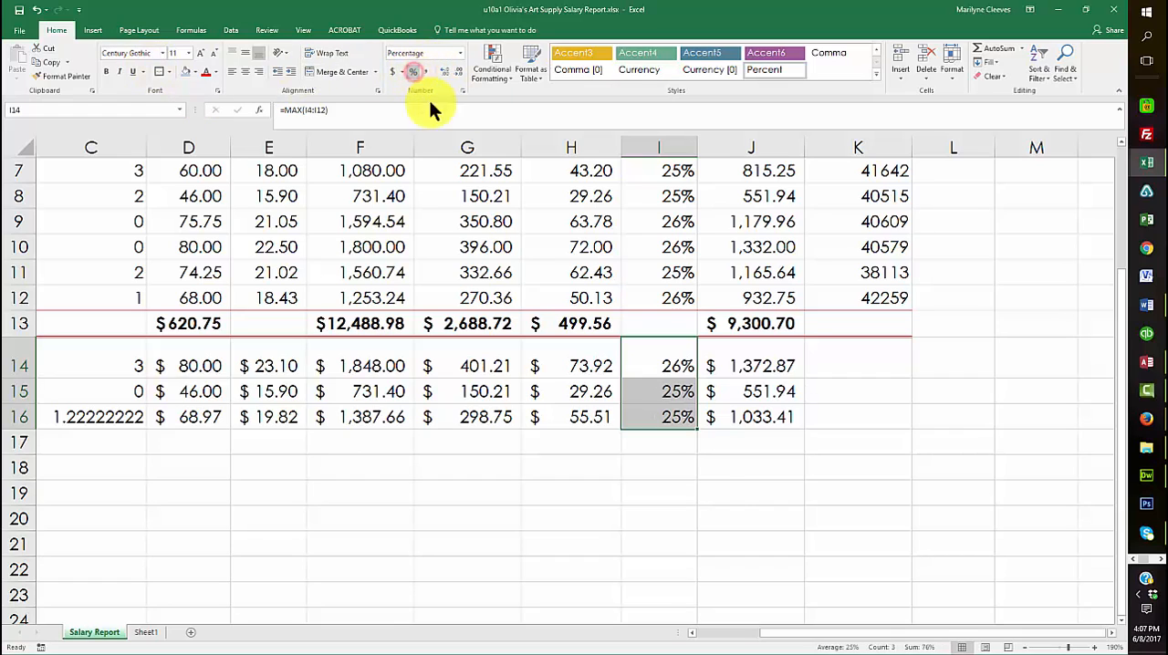
pyautogui.click(659, 419)
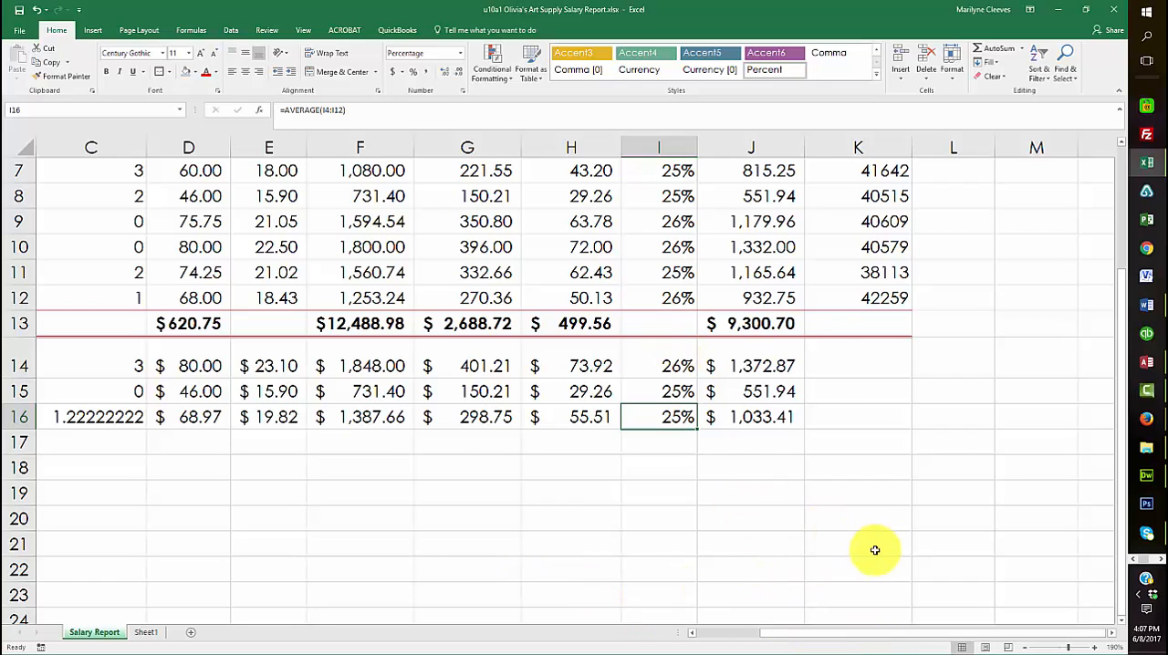
pyautogui.press('Delete')
pyautogui.click(667, 321)
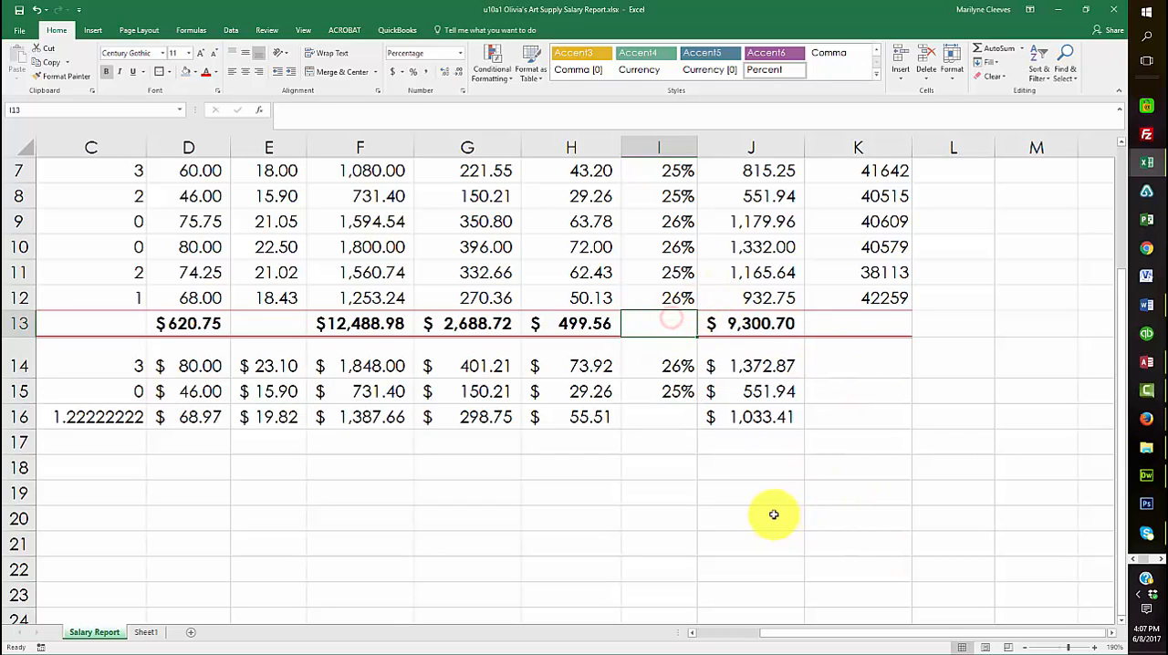
# Display the worksheet's formulas to examine the calculations up to the Net Pay column, and switch back to values
pyautogui.scroll(2, 772, 514)
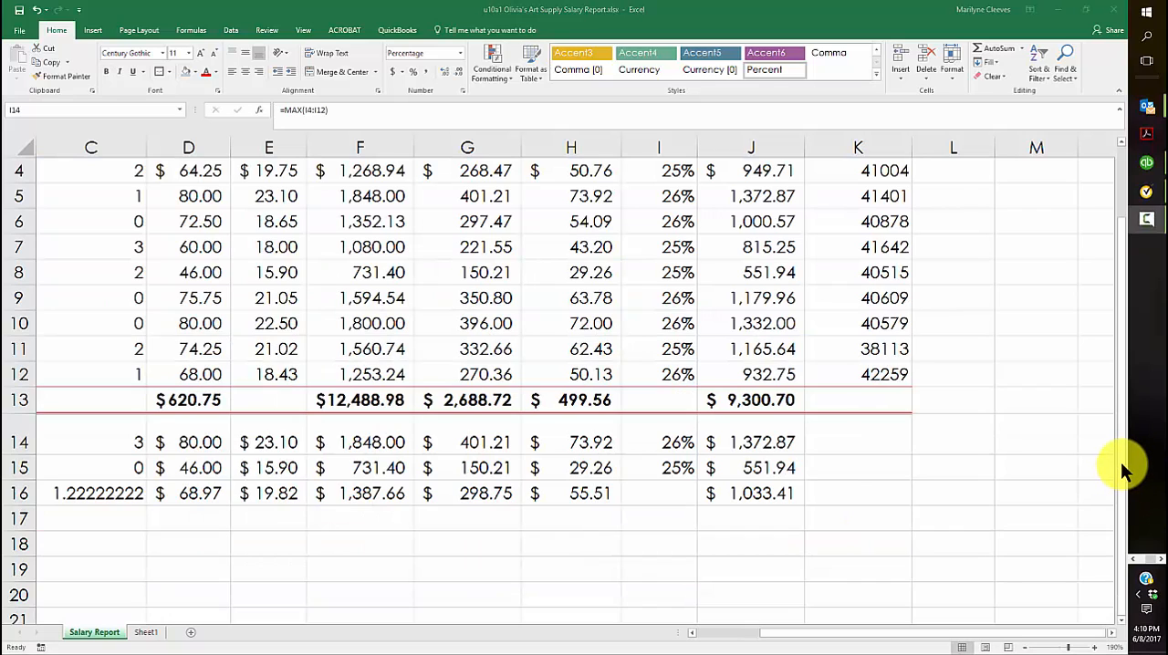
pyautogui.click(663, 372)
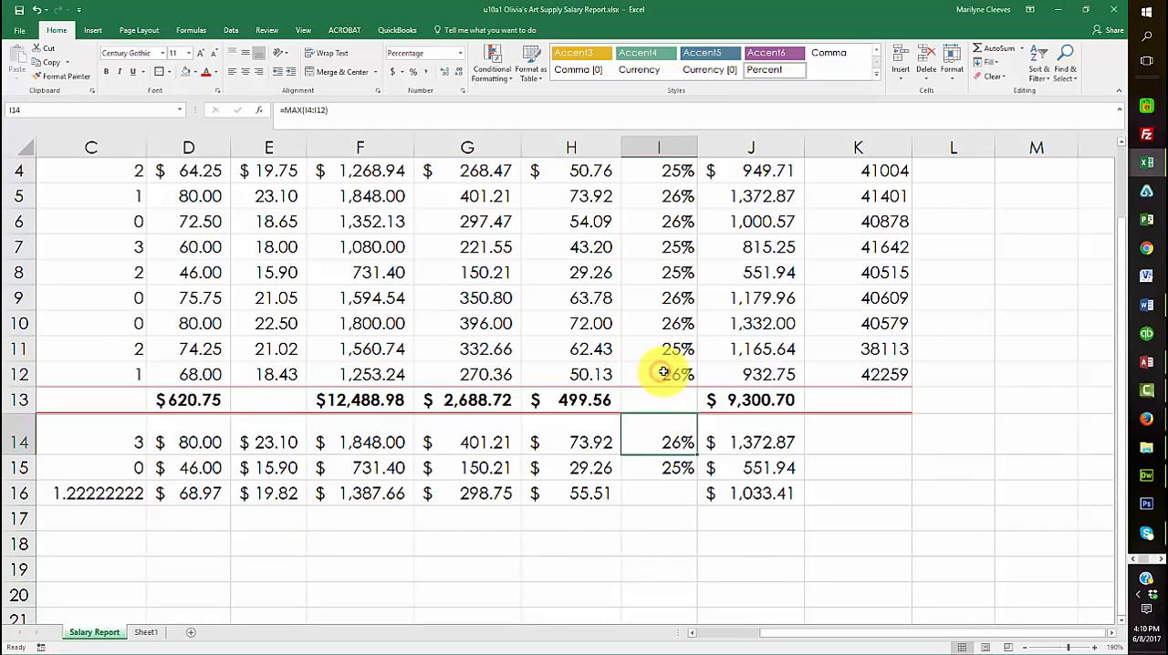
pyautogui.click(664, 372)
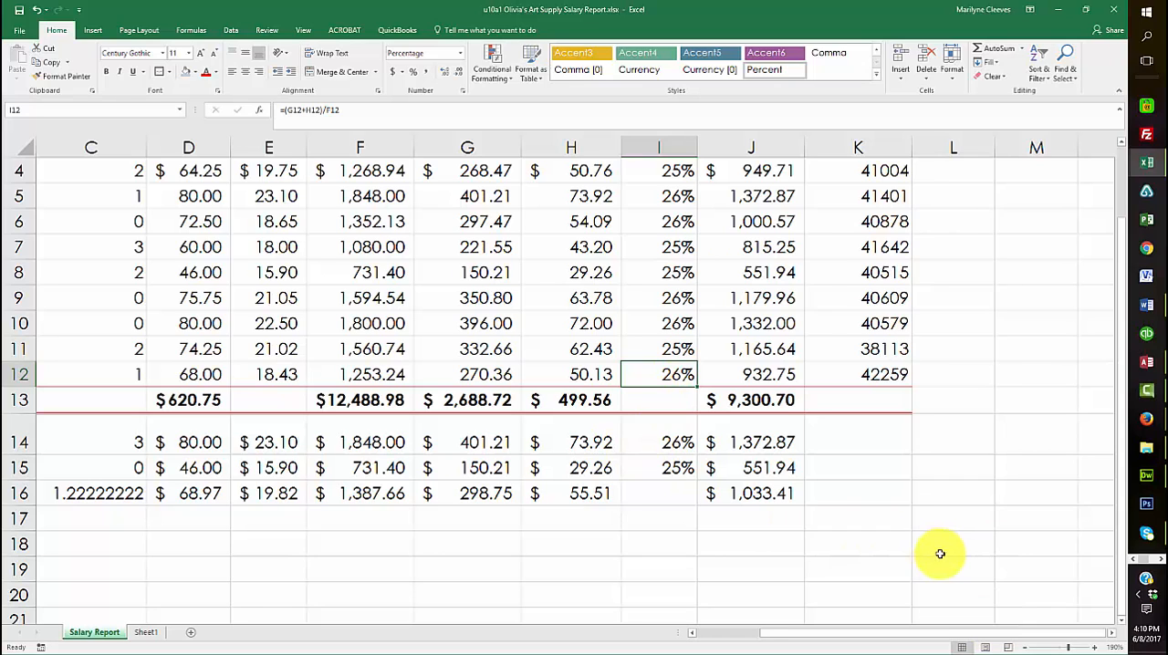
pyautogui.hotkey('ctrl', '`')
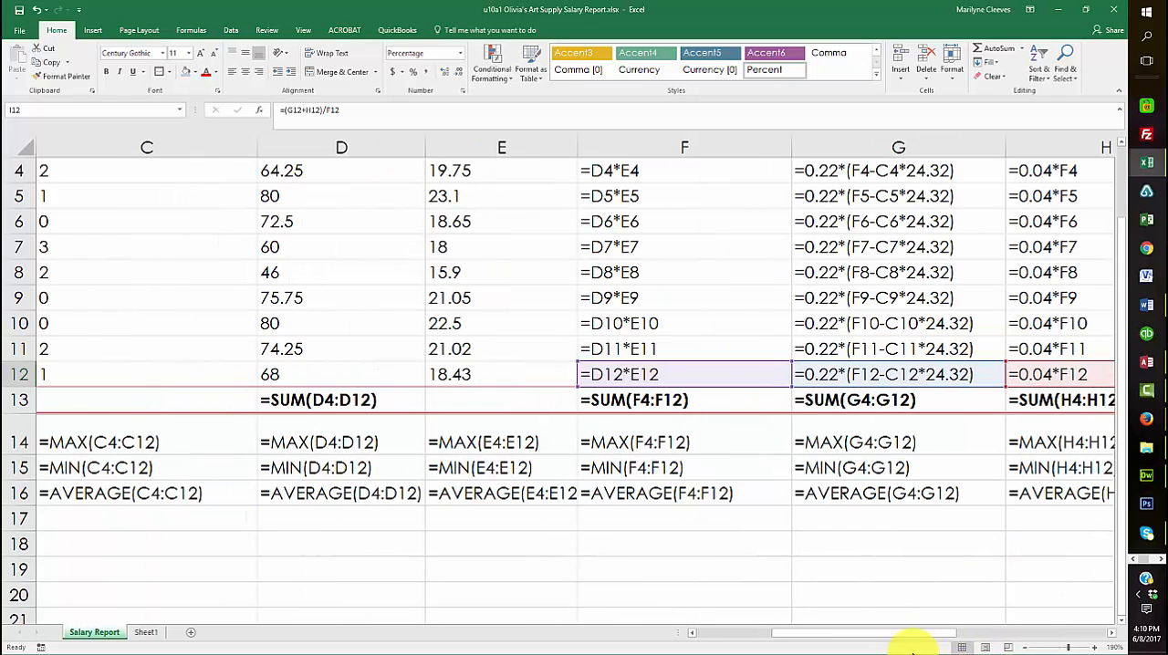
pyautogui.moveTo(873, 632); pyautogui.dragTo(972, 646)
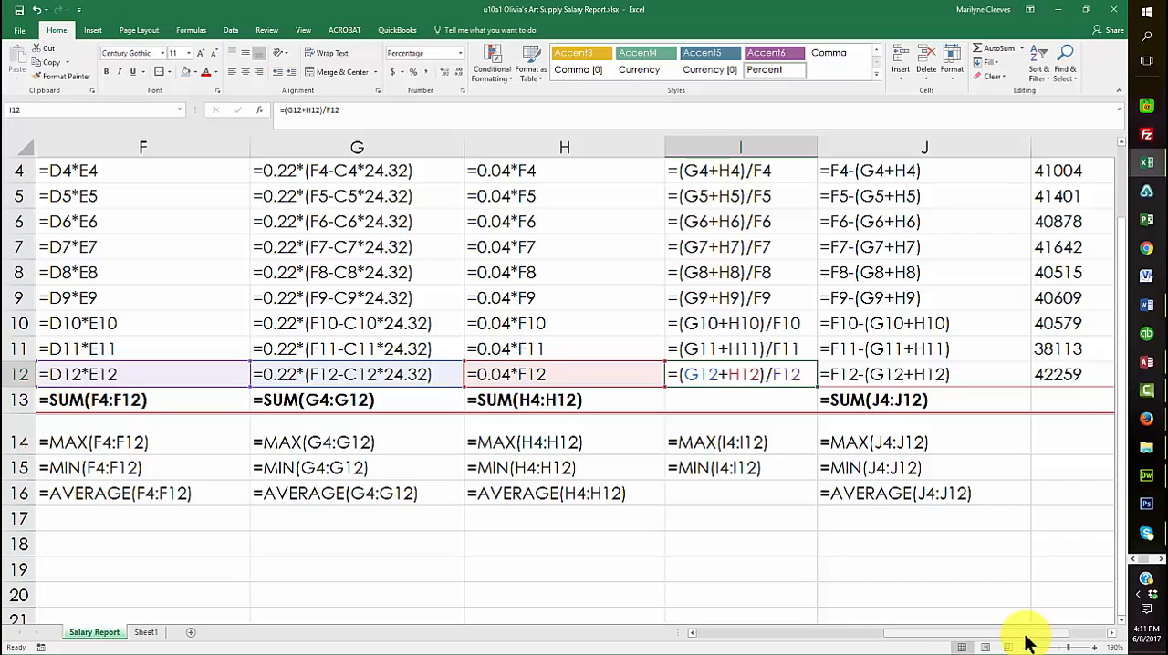
pyautogui.hotkey('ctrl', '`')
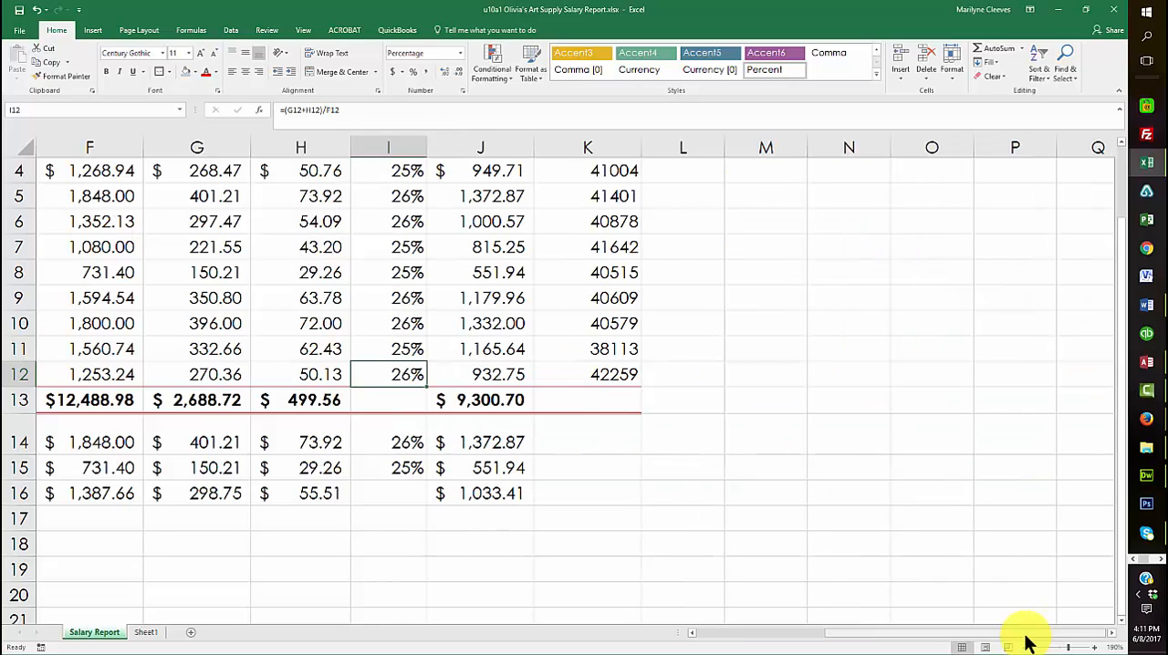
# Copy the Tax % formula from I12 into the total row's I13, pasting only the formula
pyautogui.rightClick(374, 379)
pyautogui.click(404, 395)
pyautogui.click(388, 402)
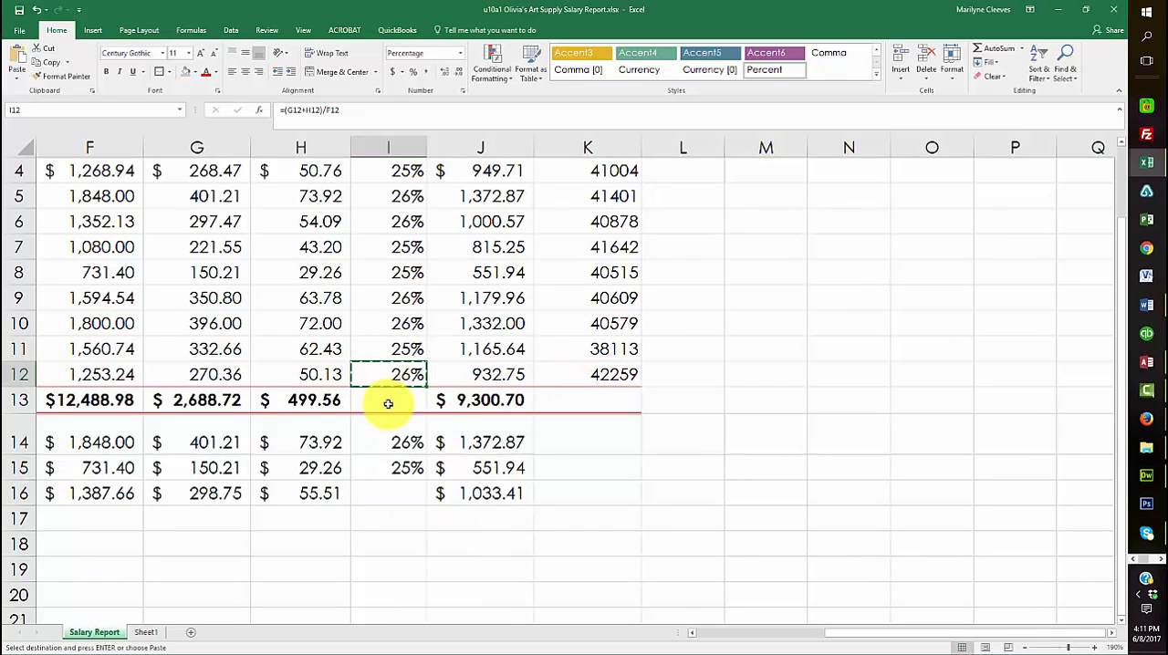
pyautogui.rightClick(387, 401)
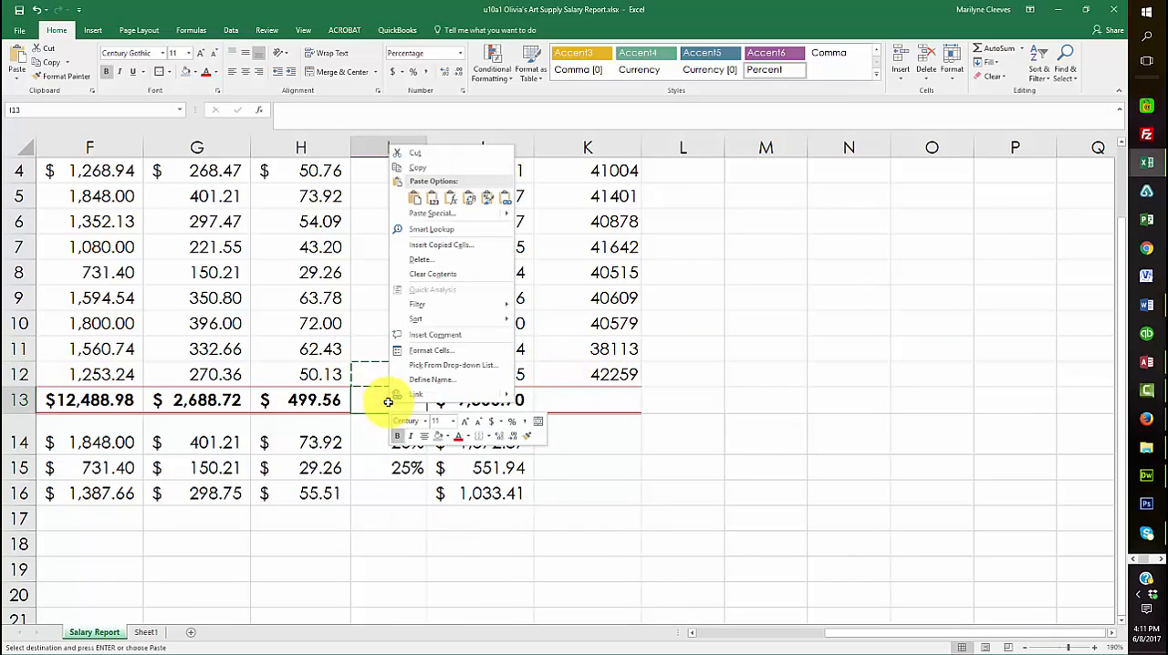
pyautogui.click(412, 199)
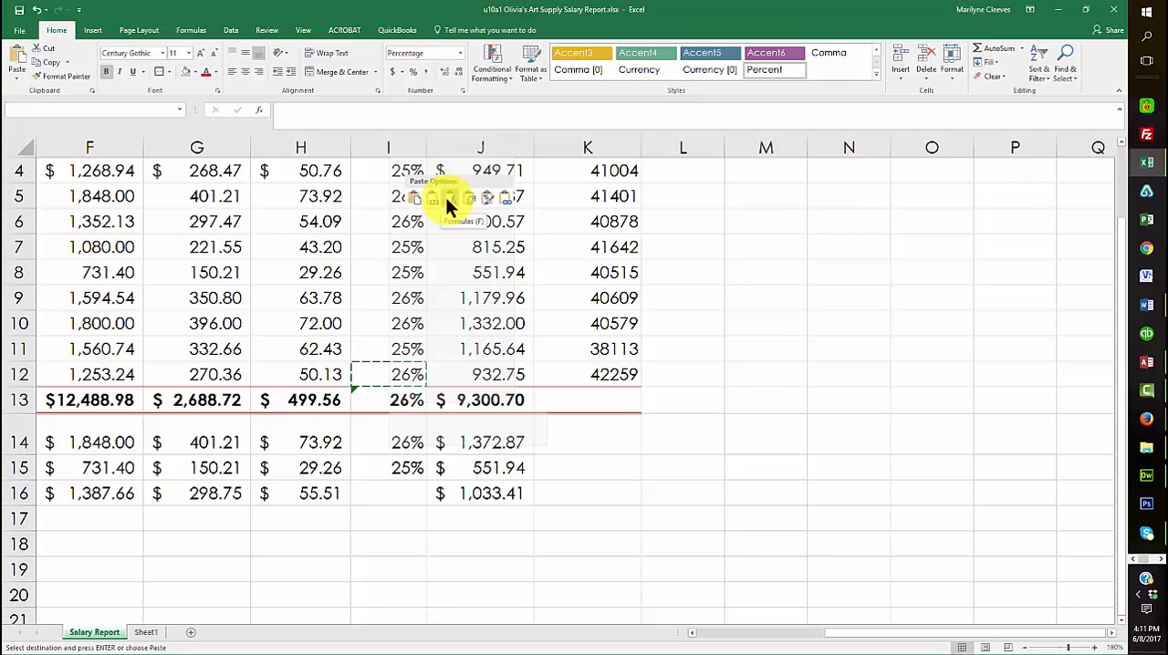
pyautogui.click(447, 200)
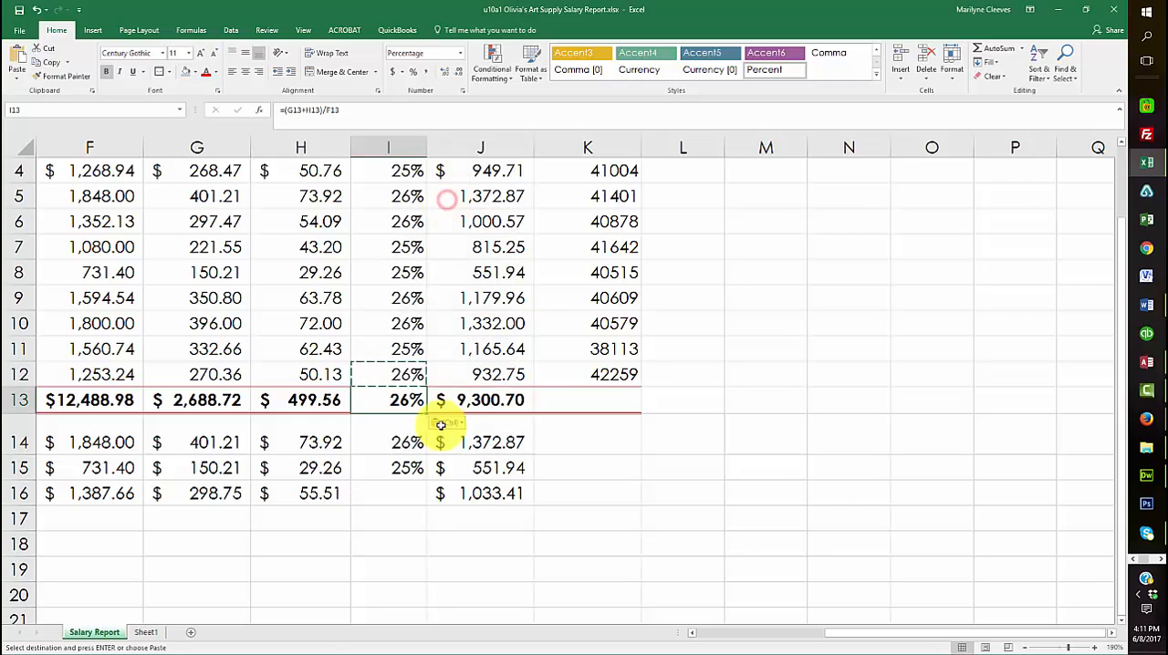
pyautogui.click(383, 561)
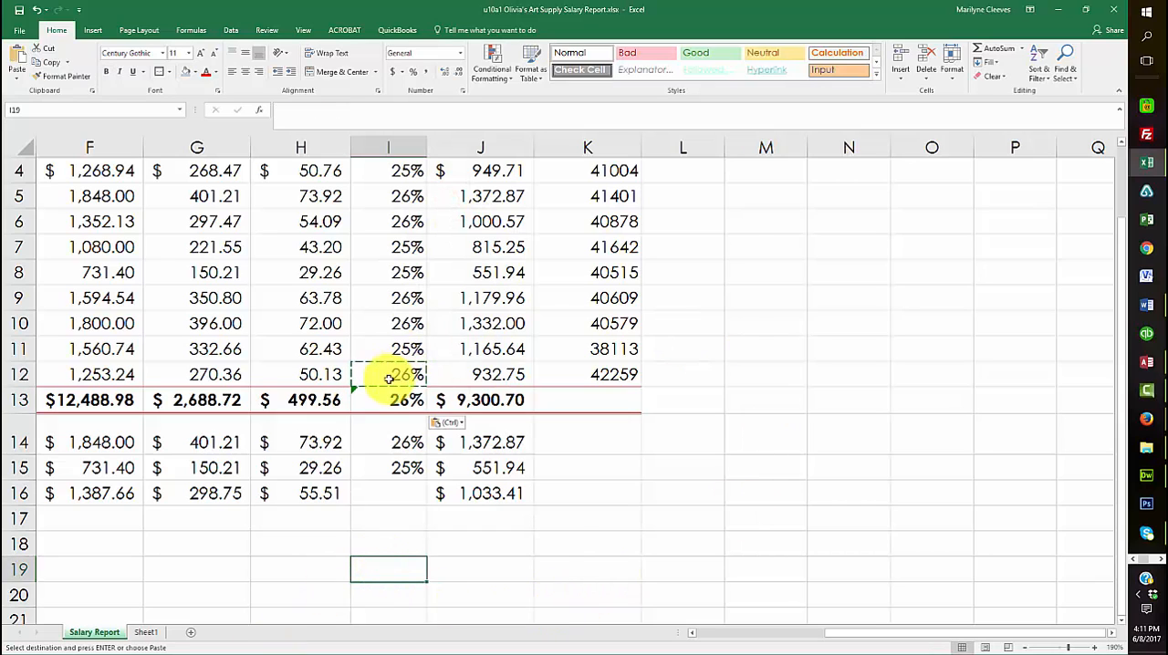
# Ignore the Inconsistent Formula error flagged on the Tax % cell I13
pyautogui.click(354, 392)
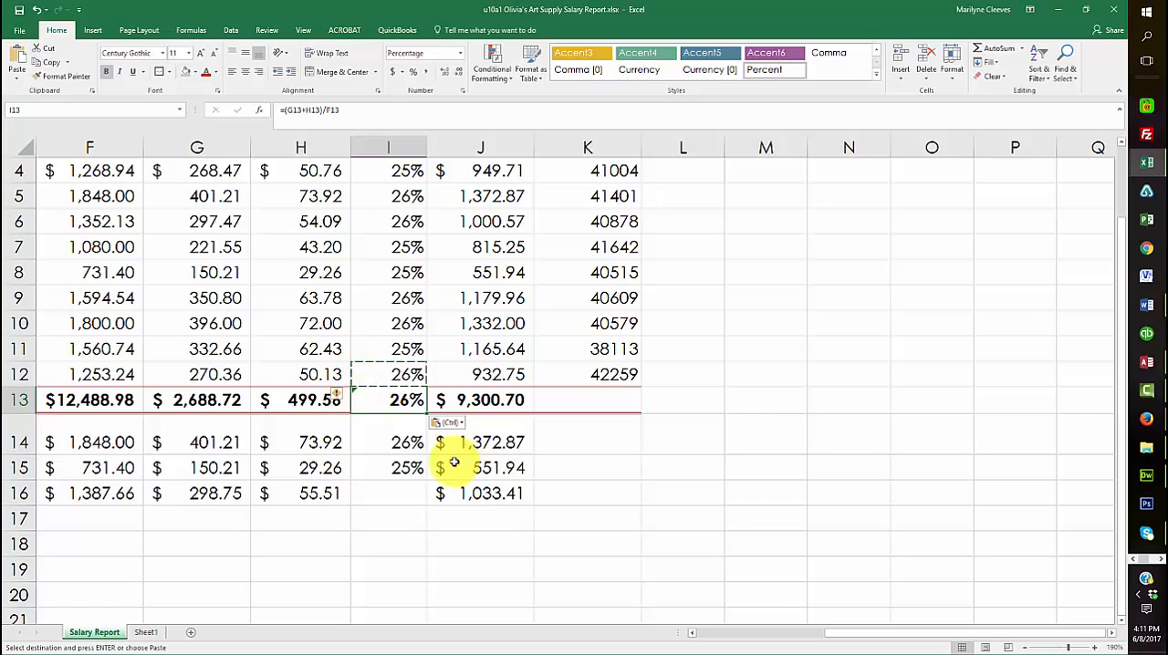
pyautogui.click(336, 393)
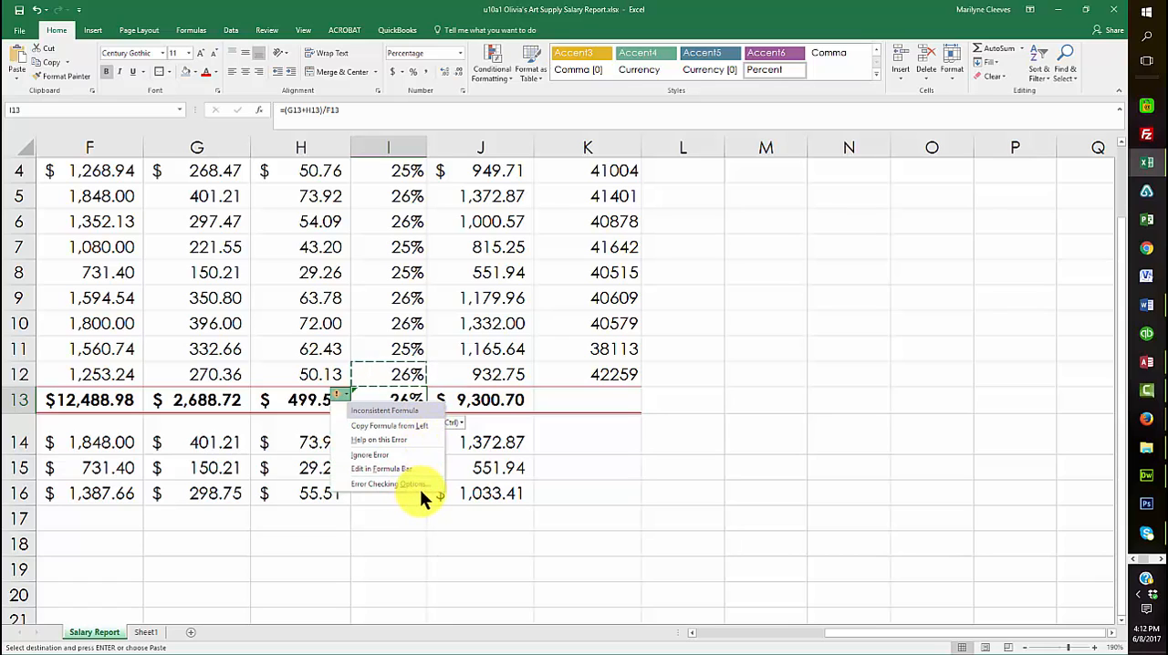
pyautogui.click(370, 455)
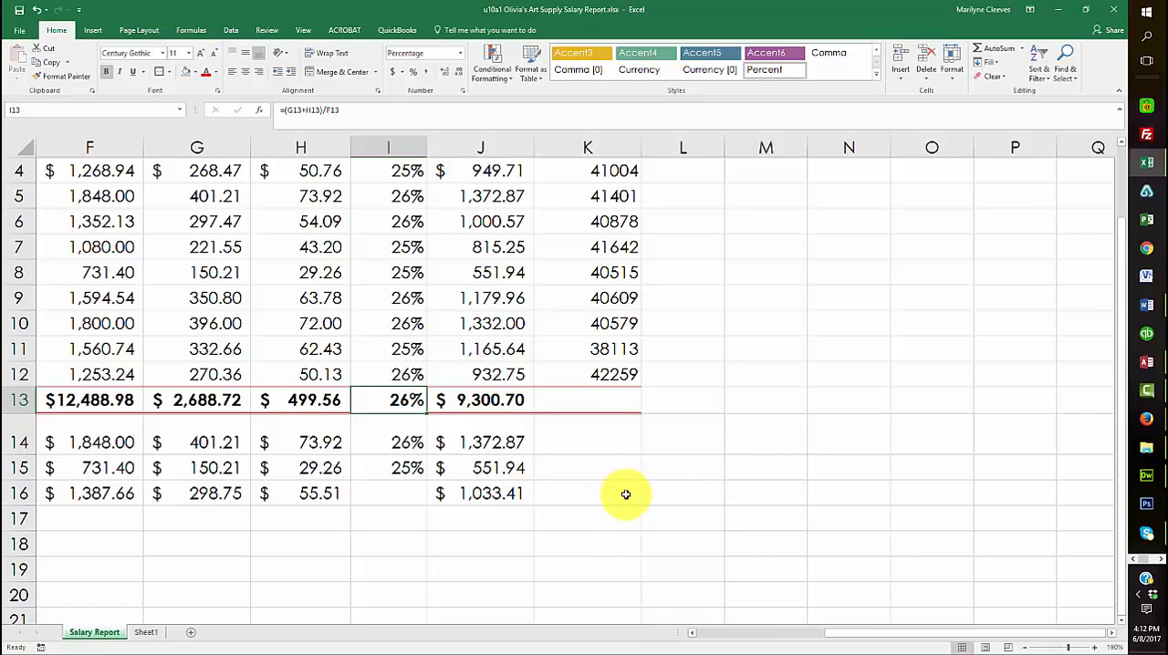
pyautogui.click(385, 568)
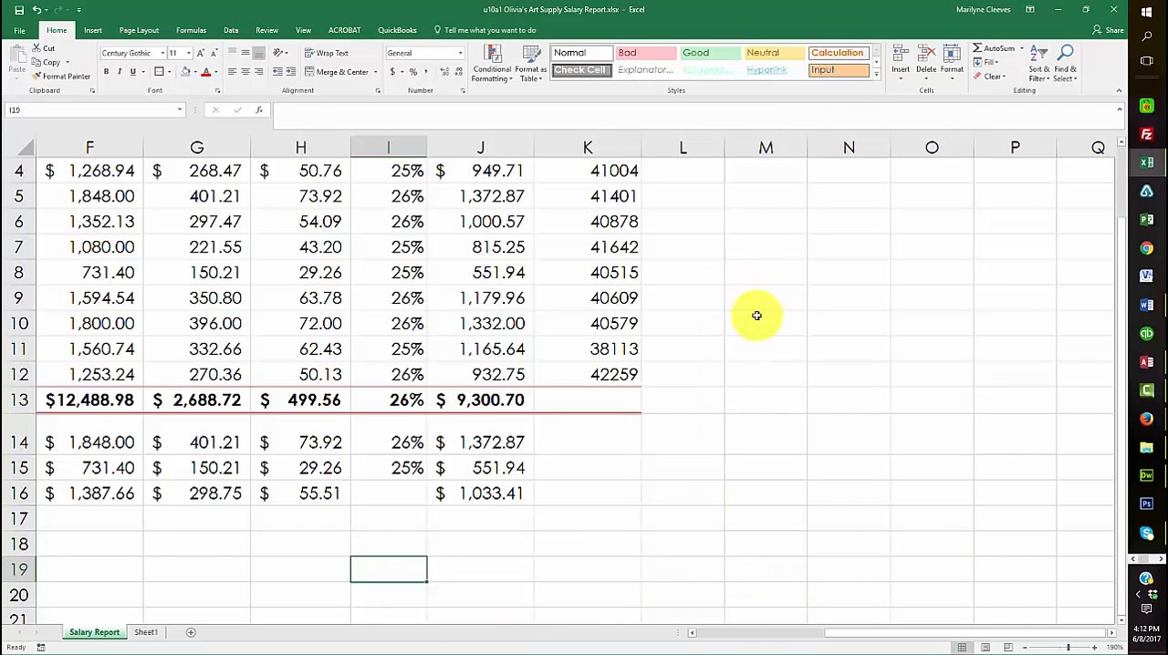
# Format the Hire Date values in K4:K12 as dates of the 03/14/12 type
pyautogui.scroll(1, 757, 315)
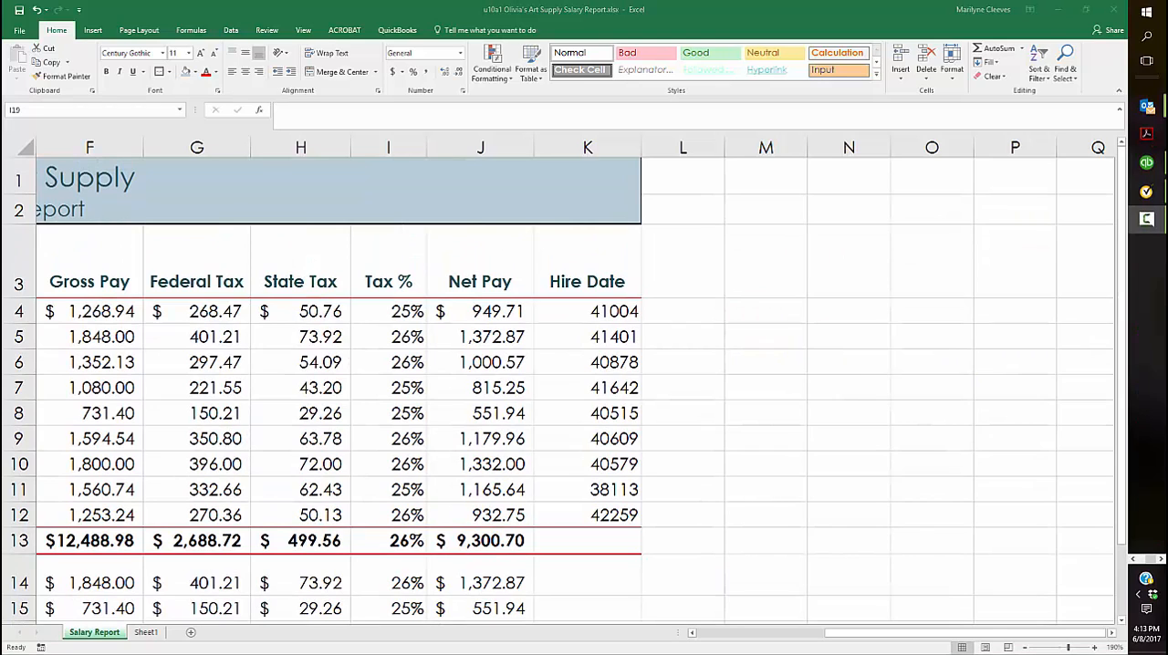
pyautogui.click(599, 311)
pyautogui.moveTo(599, 310); pyautogui.dragTo(593, 511)
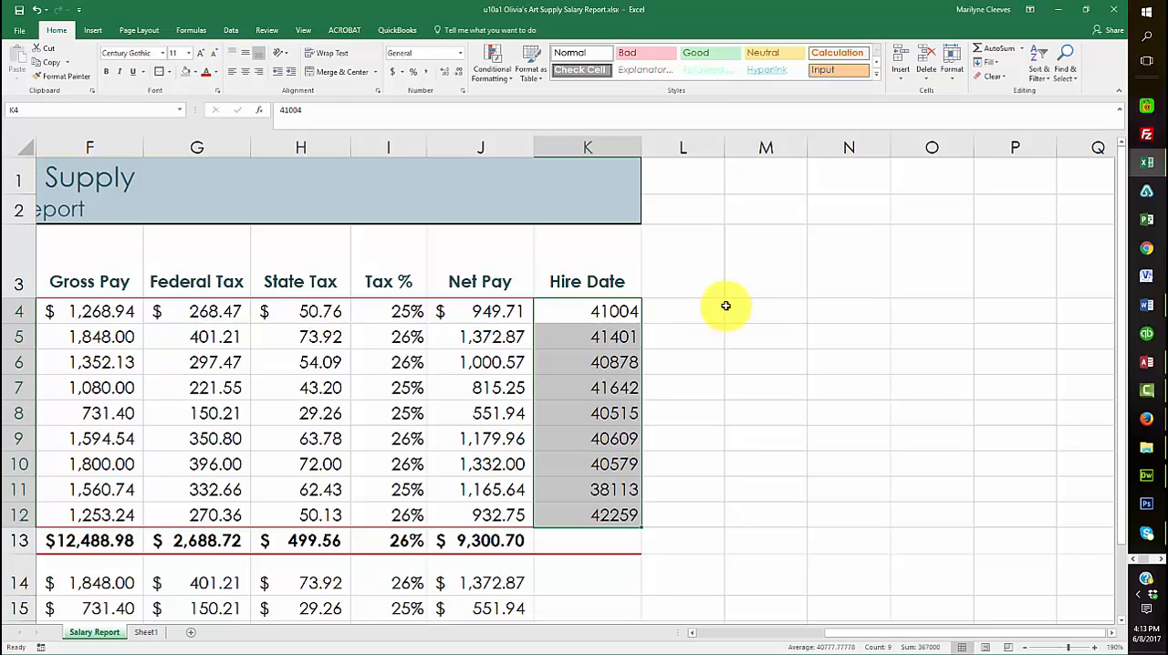
pyautogui.click(463, 90)
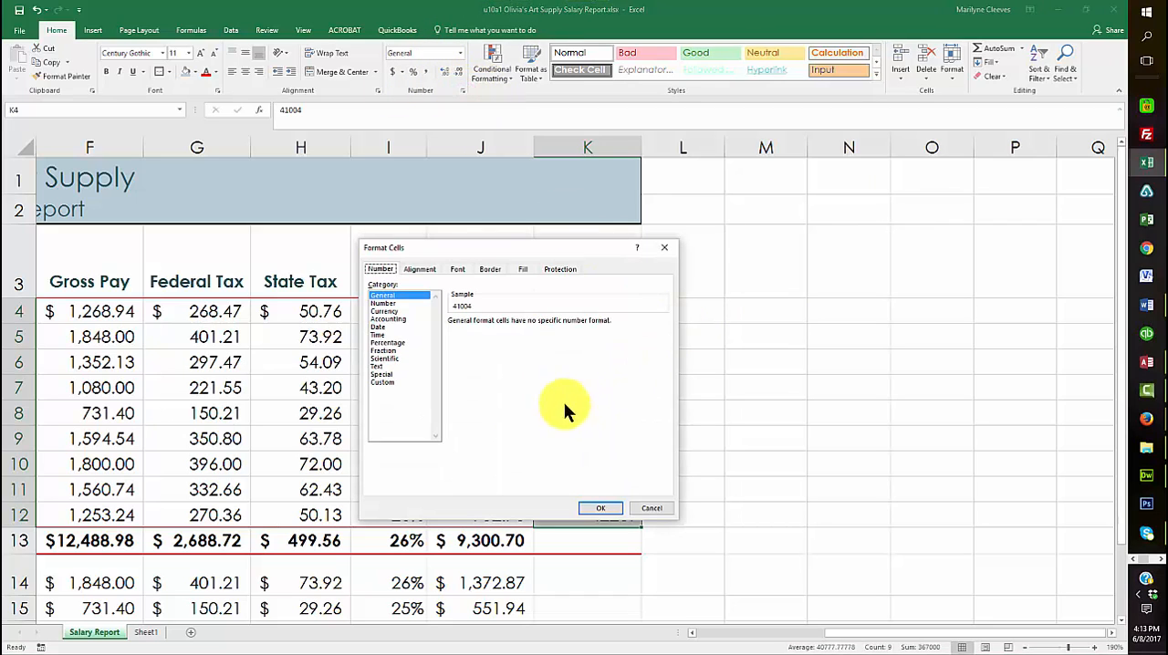
pyautogui.click(383, 327)
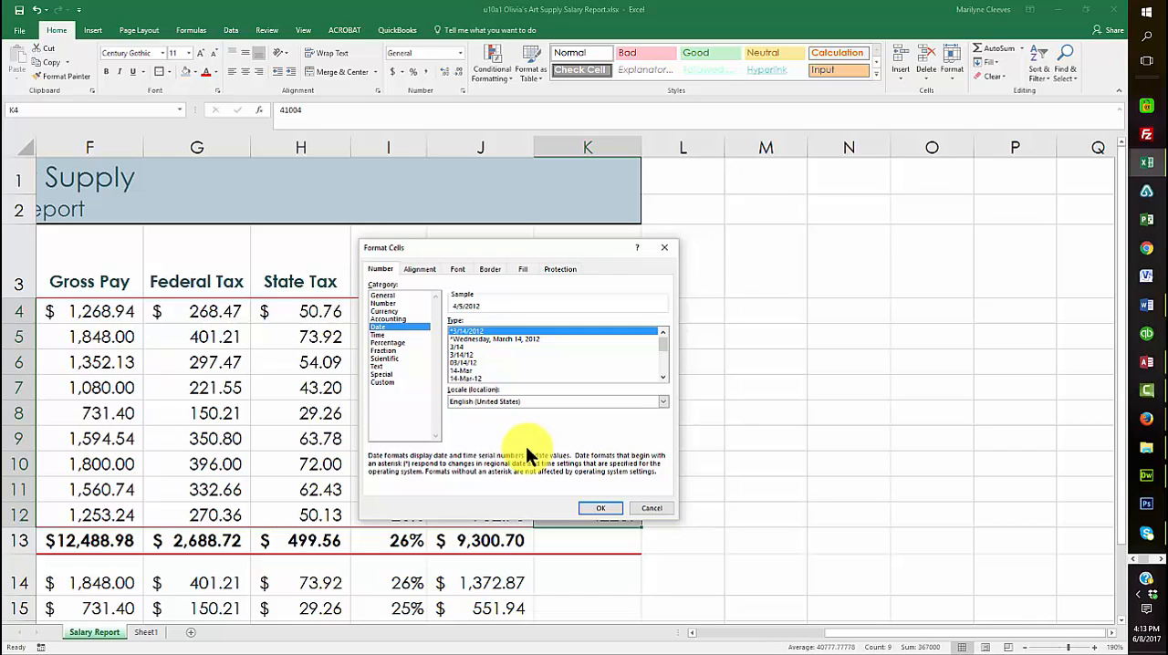
pyautogui.click(459, 355)
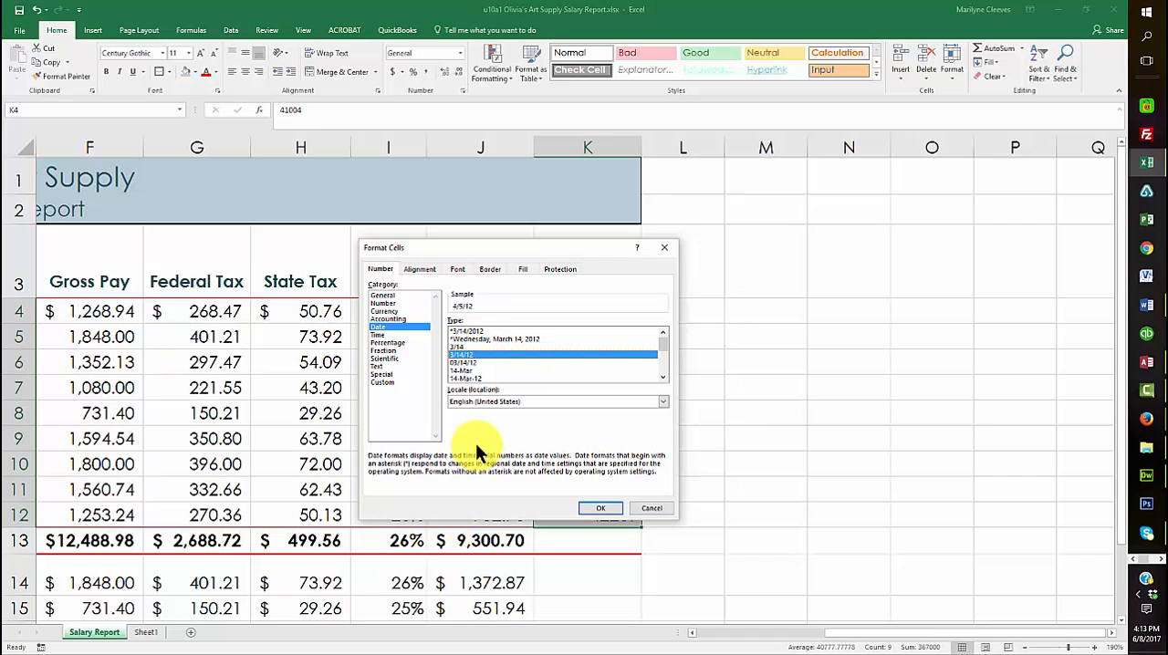
pyautogui.click(465, 362)
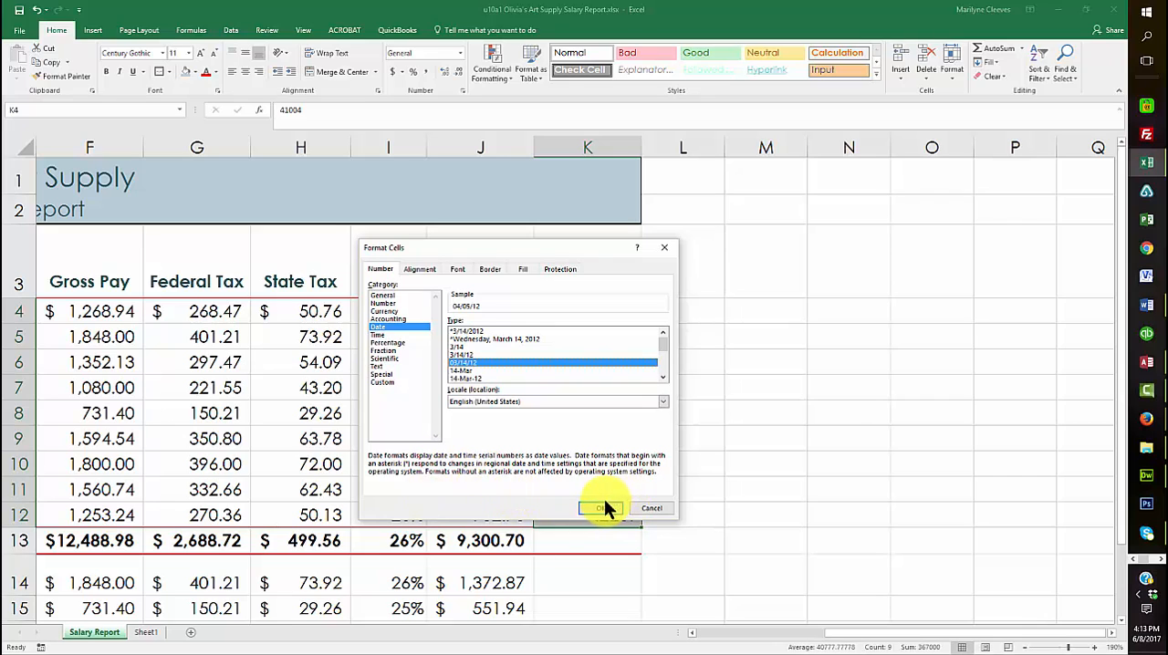
pyautogui.click(600, 508)
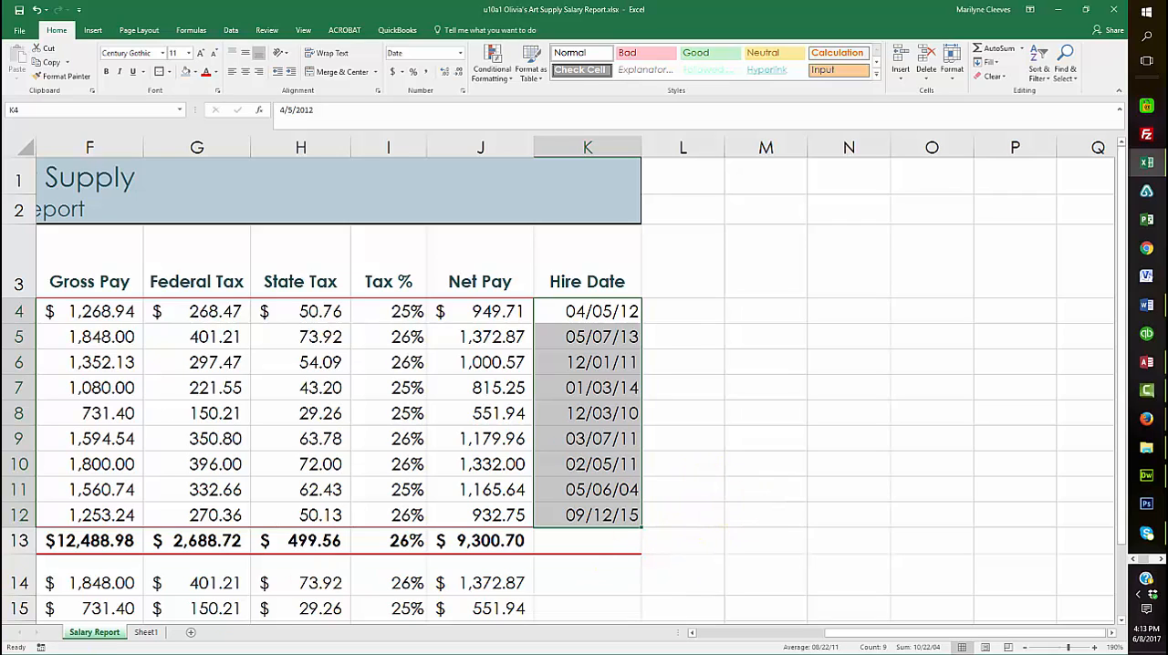
# Show the Tax % values in I4:I16 with two decimal places and save the workbook
pyautogui.press('F10')
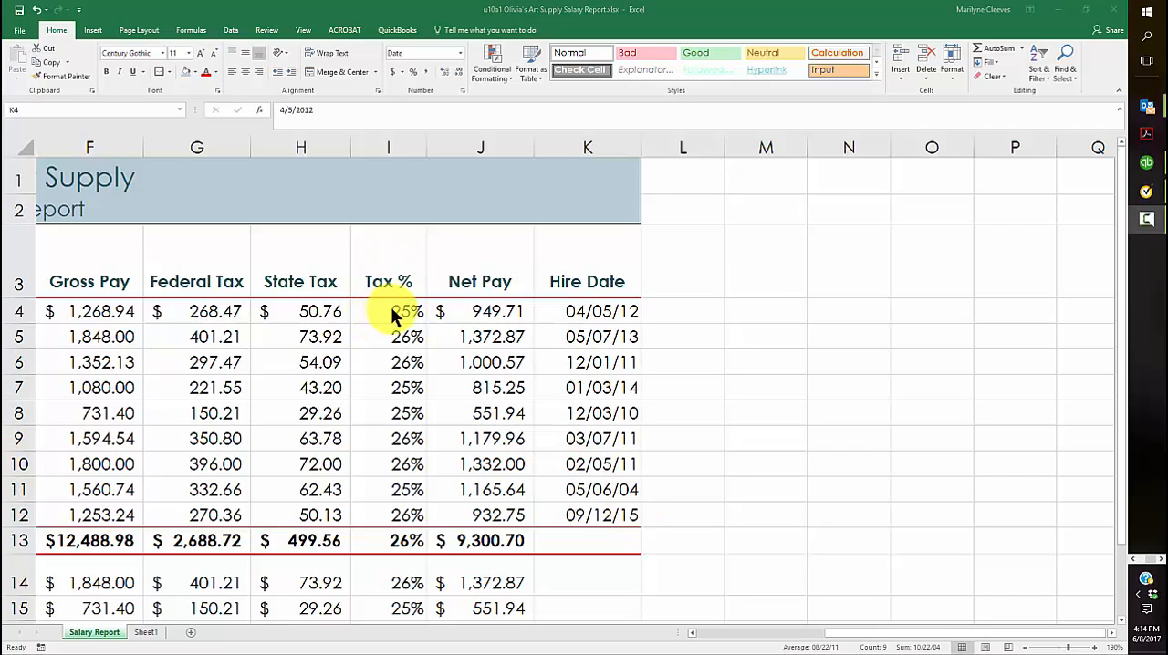
pyautogui.moveTo(393, 311); pyautogui.dragTo(405, 568)
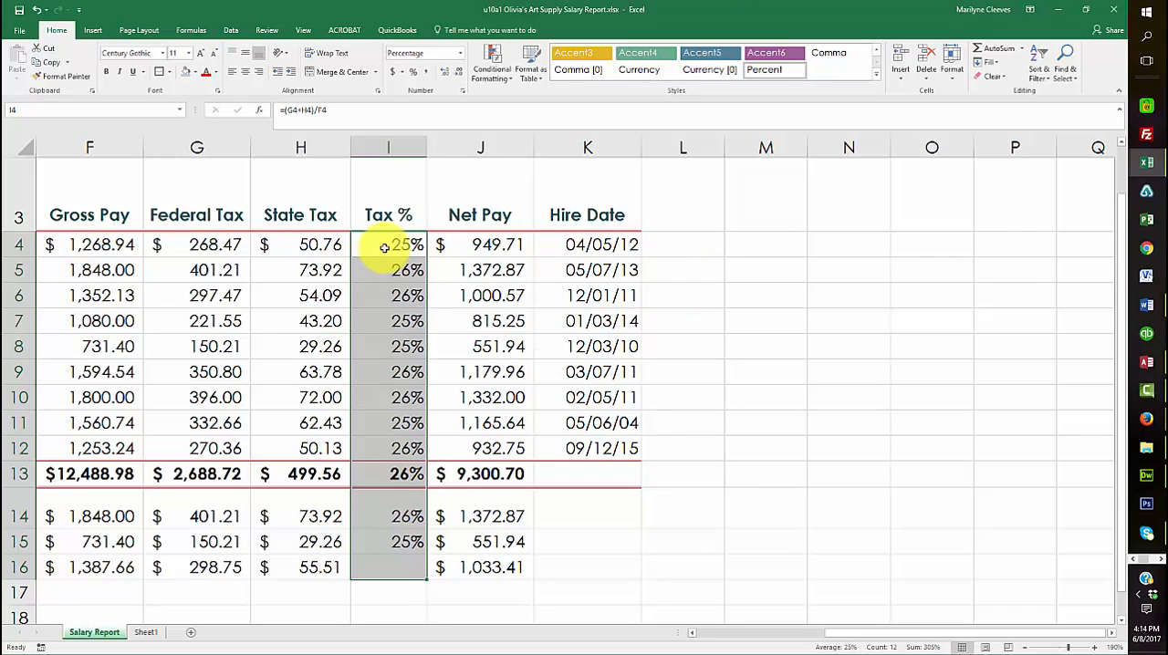
pyautogui.click(444, 79)
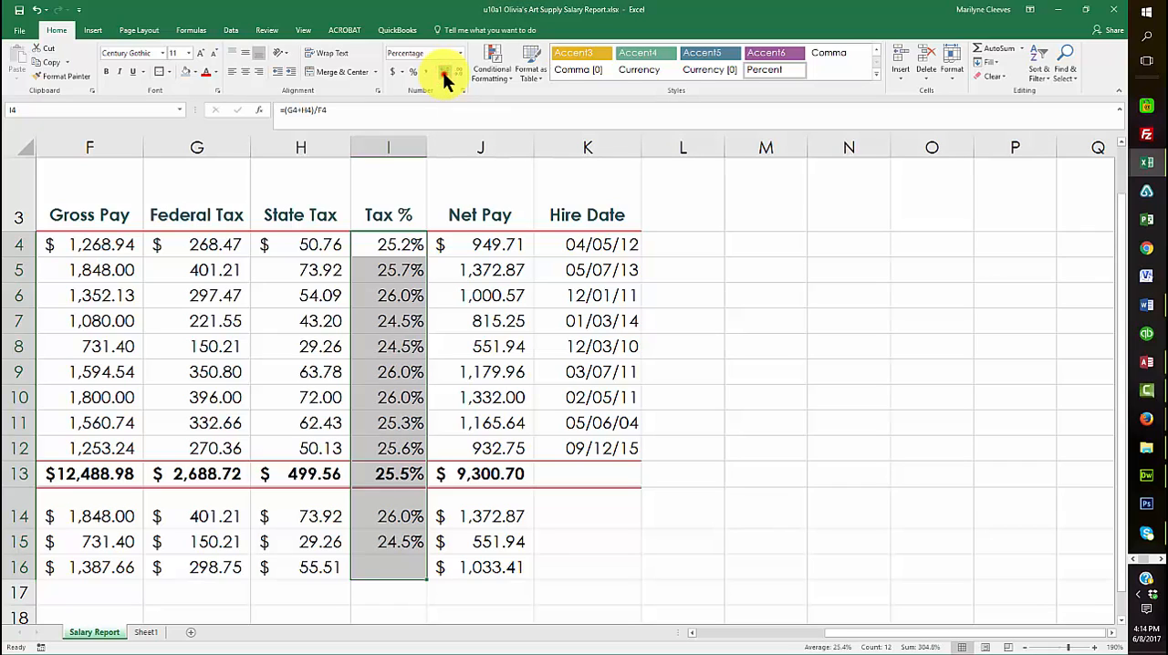
pyautogui.click(445, 79)
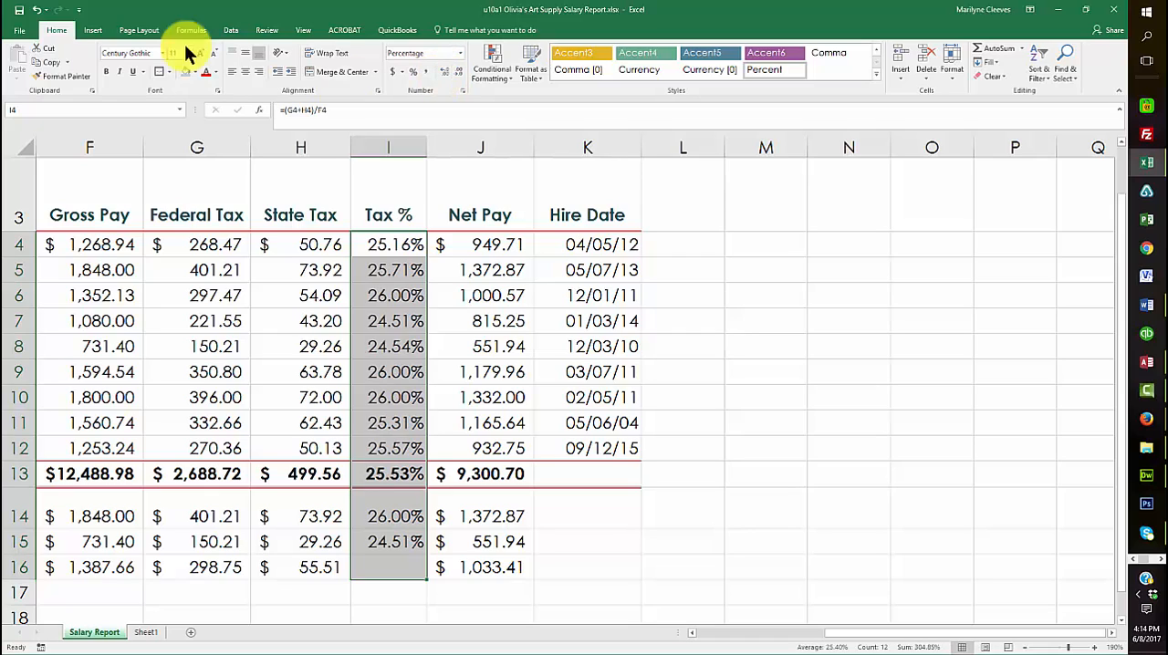
pyautogui.click(18, 10)
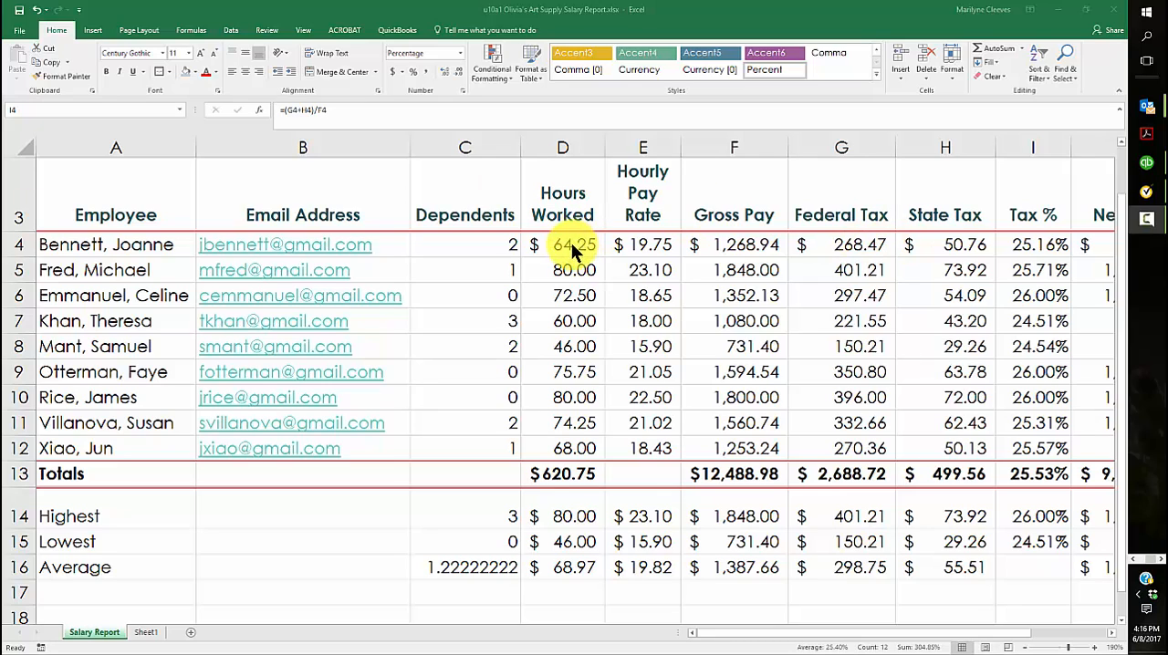
# Set up a Greater Than conditional formatting rule with the value 72 for the Hours Worked cells D4:D12
pyautogui.moveTo(571, 243); pyautogui.dragTo(551, 445)
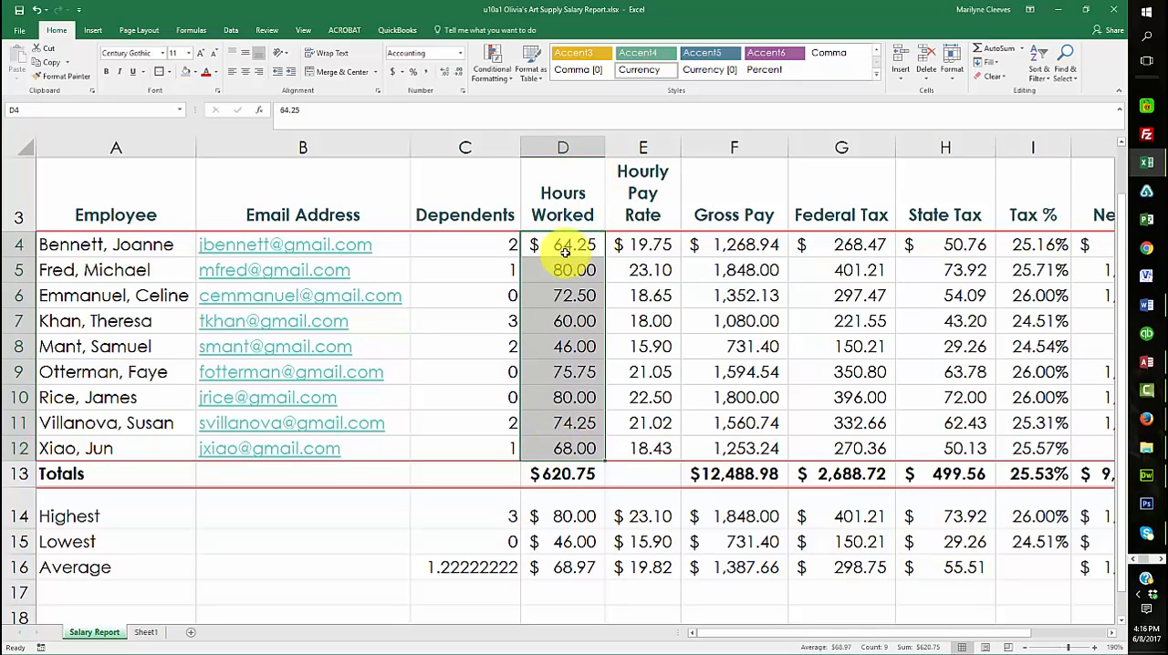
pyautogui.click(507, 73)
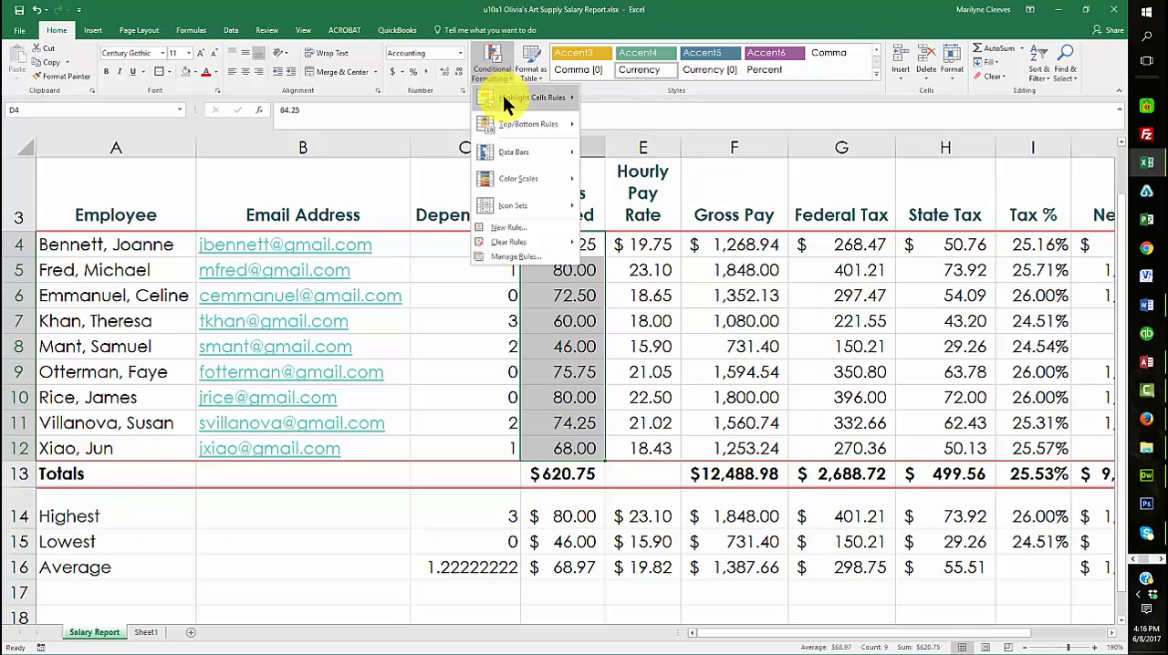
pyautogui.moveTo(503, 95)
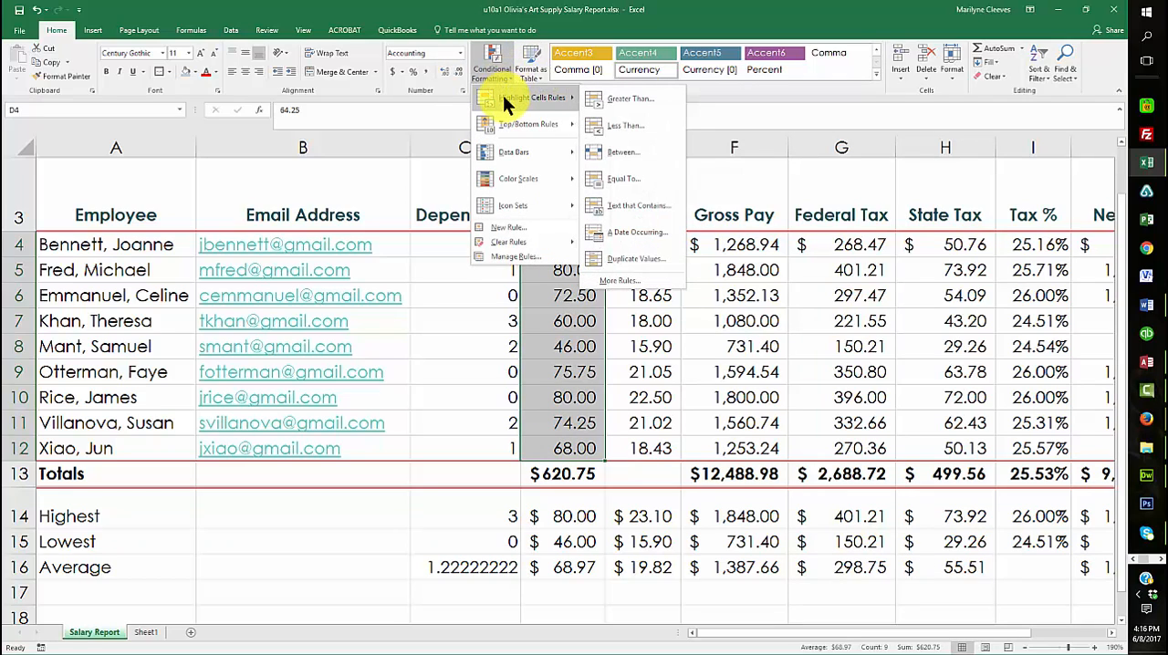
pyautogui.click(607, 97)
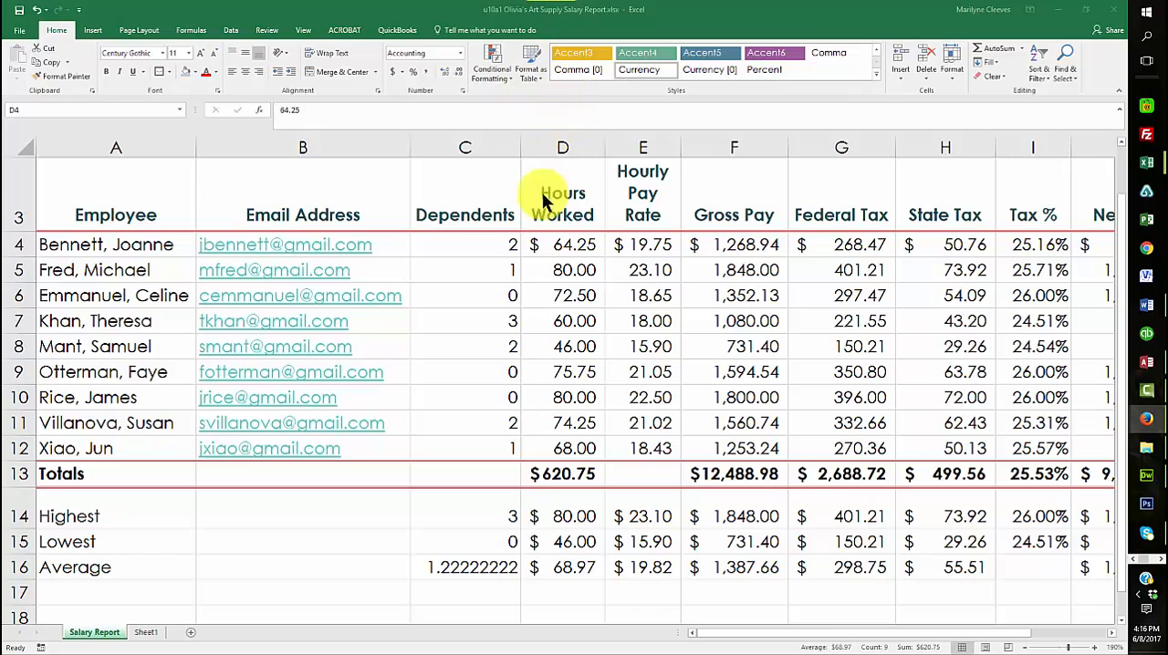
pyautogui.click(508, 75)
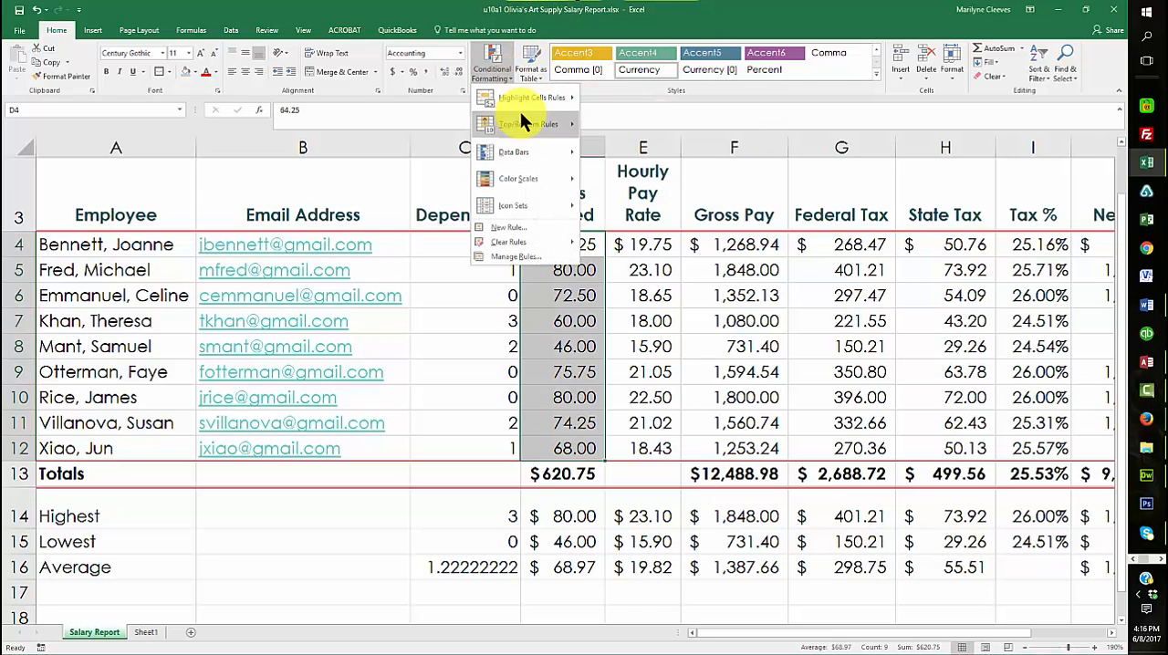
pyautogui.moveTo(523, 95)
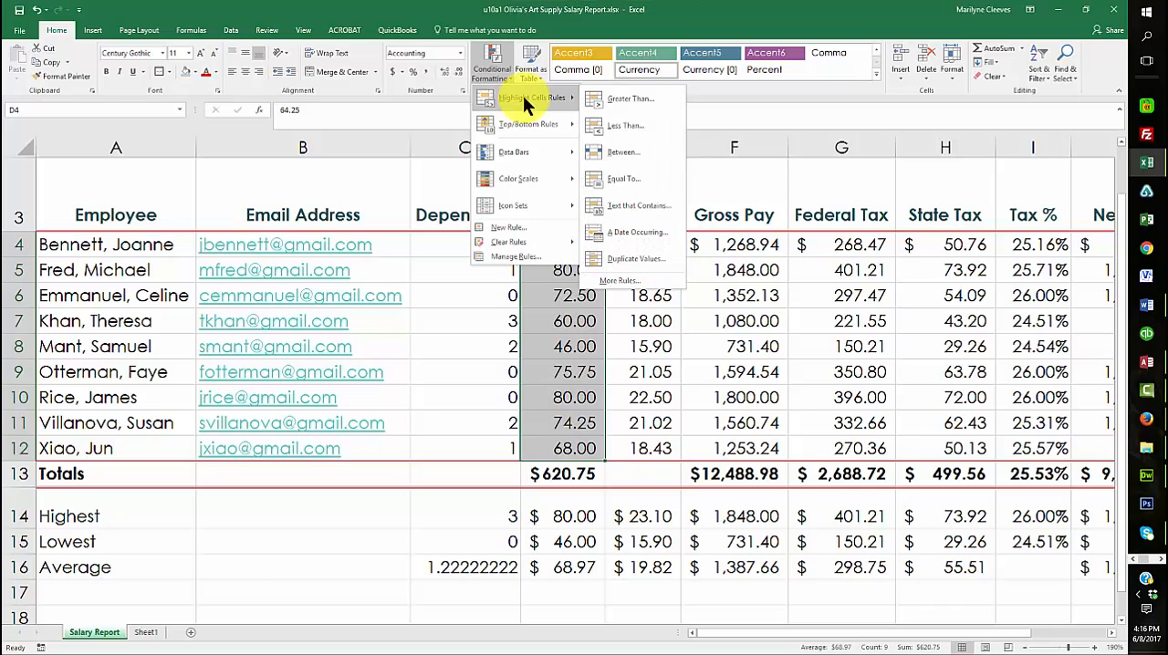
pyautogui.click(621, 103)
pyautogui.click(399, 405)
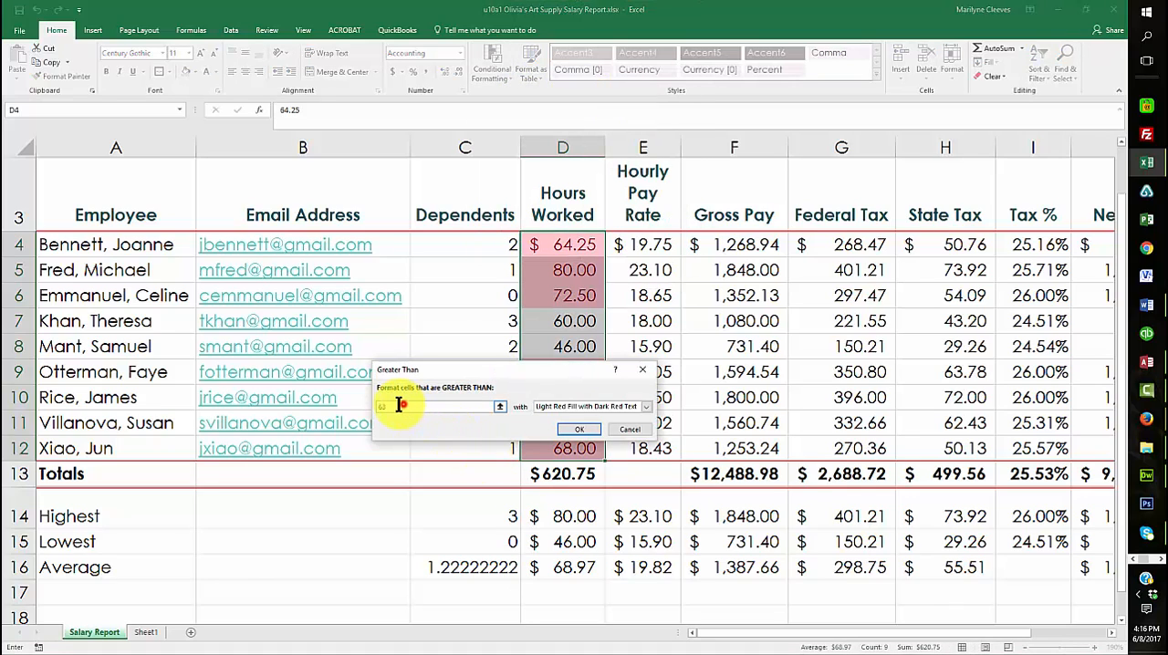
pyautogui.write('72')
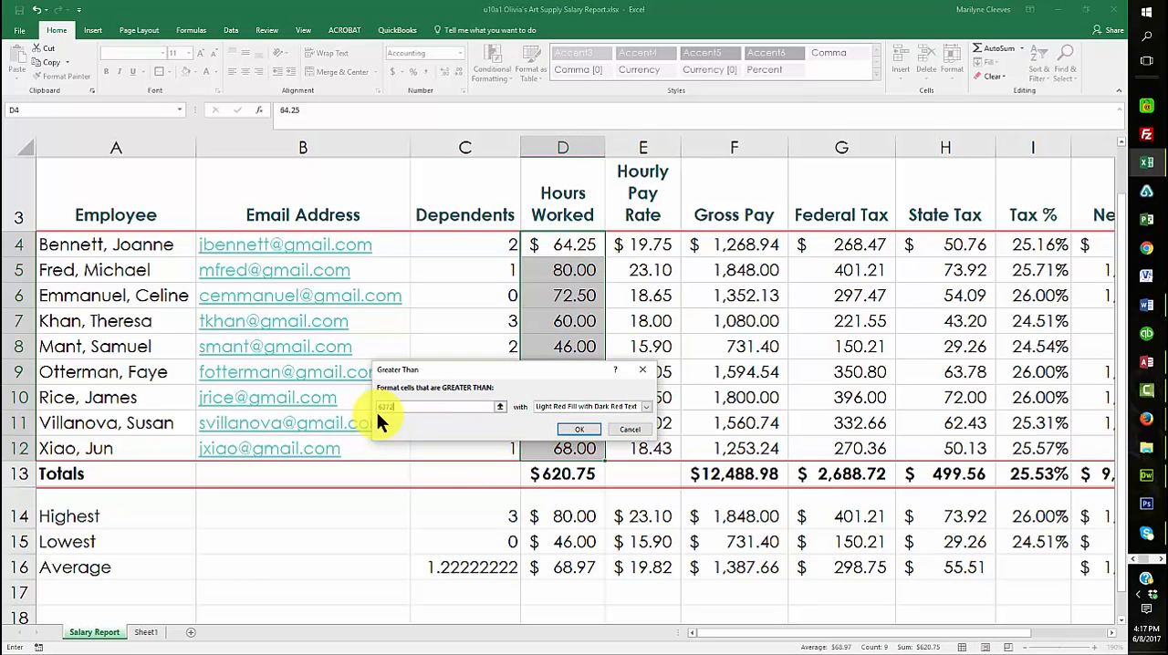
pyautogui.press('BackSpace')
pyautogui.press('BackSpace')
pyautogui.press('BackSpace')
pyautogui.press('BackSpace')
pyautogui.write('72')
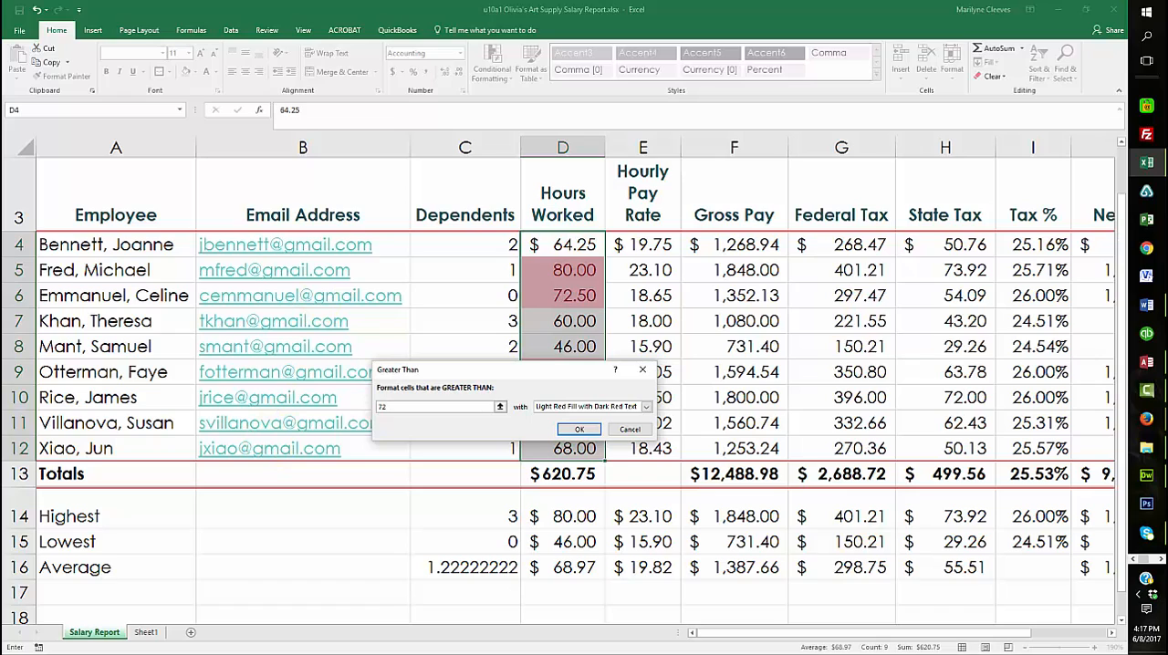
pyautogui.click(0, 320)
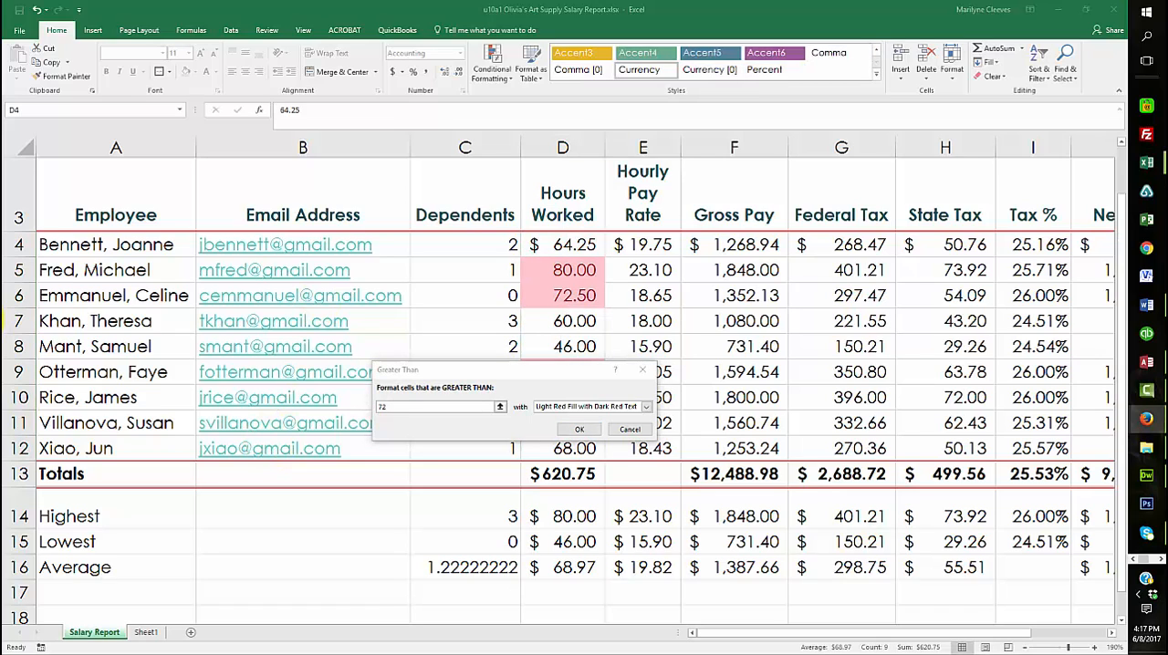
# Choose a custom format for the Greater Than rule and set its font color to White, Background 1
pyautogui.click(645, 406)
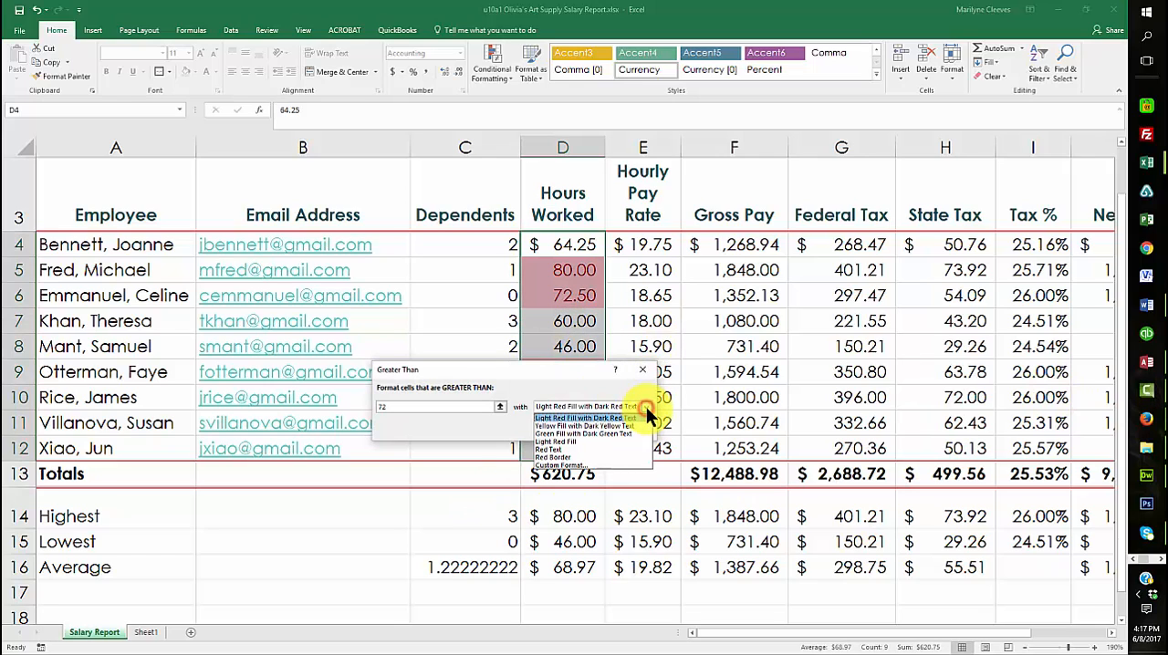
pyautogui.click(573, 465)
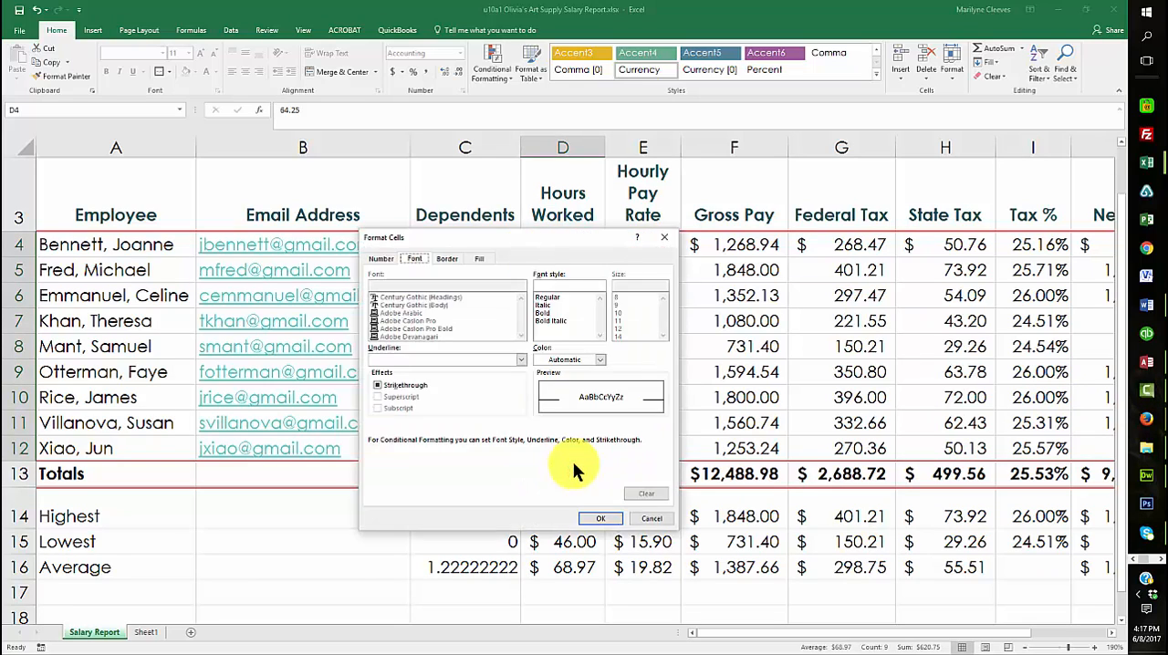
pyautogui.click(479, 258)
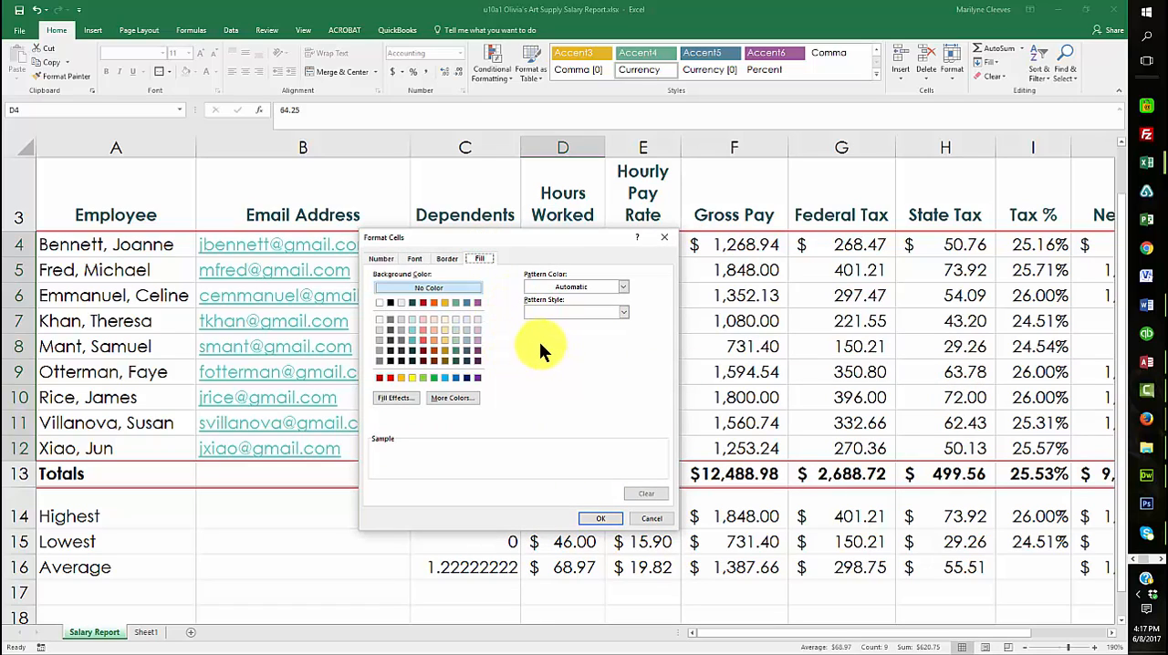
pyautogui.click(416, 258)
pyautogui.click(600, 360)
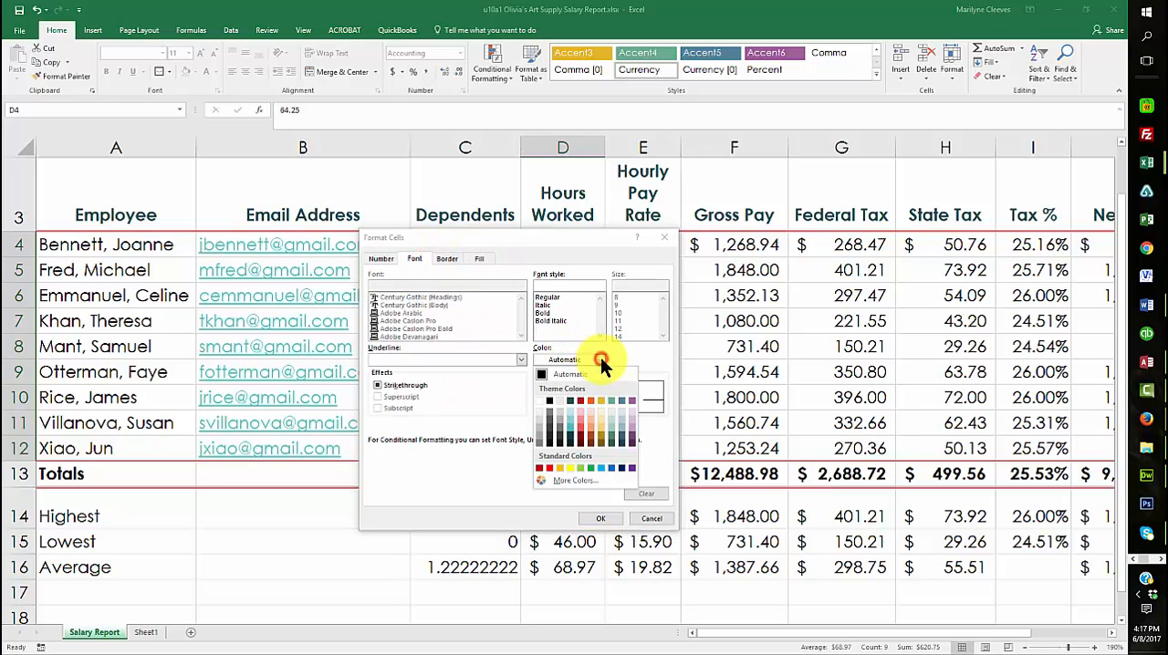
pyautogui.click(540, 400)
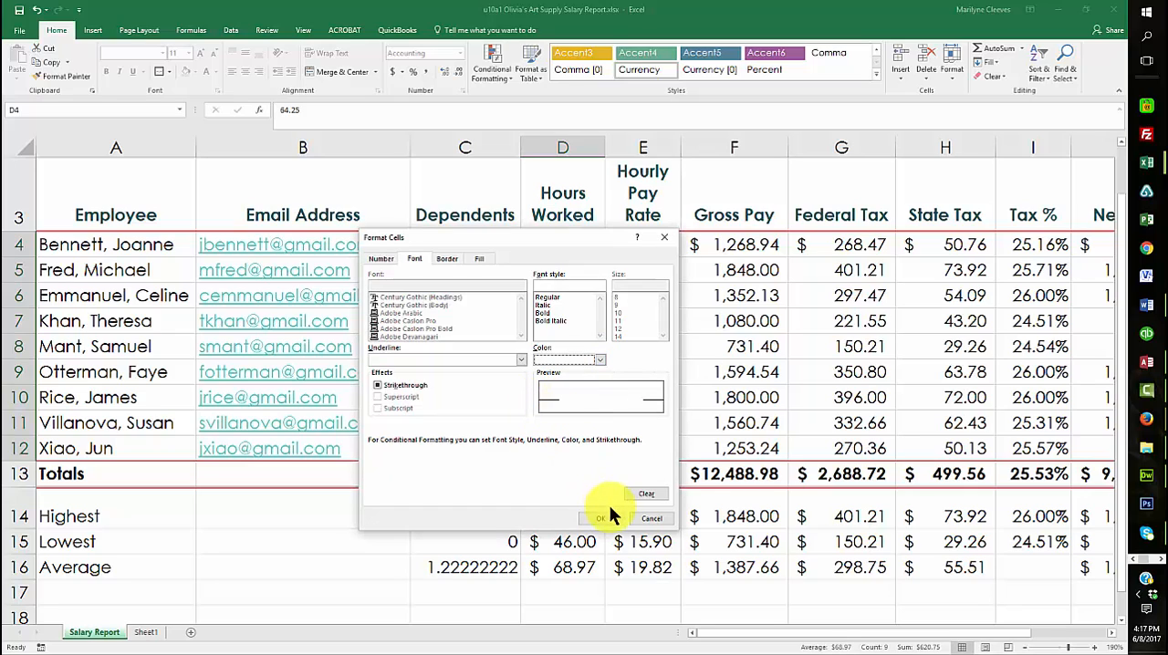
# Give the custom format a solid blue theme fill, apply the Greater Than rule, and deselect the Hours Worked cells
pyautogui.click(480, 258)
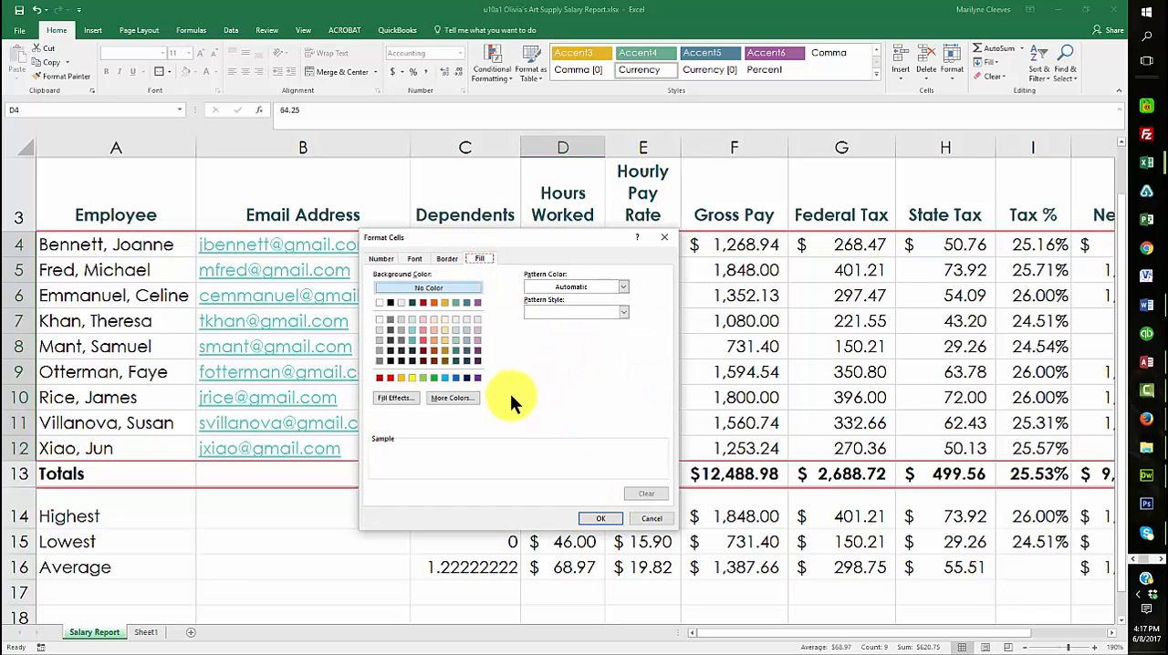
pyautogui.click(466, 302)
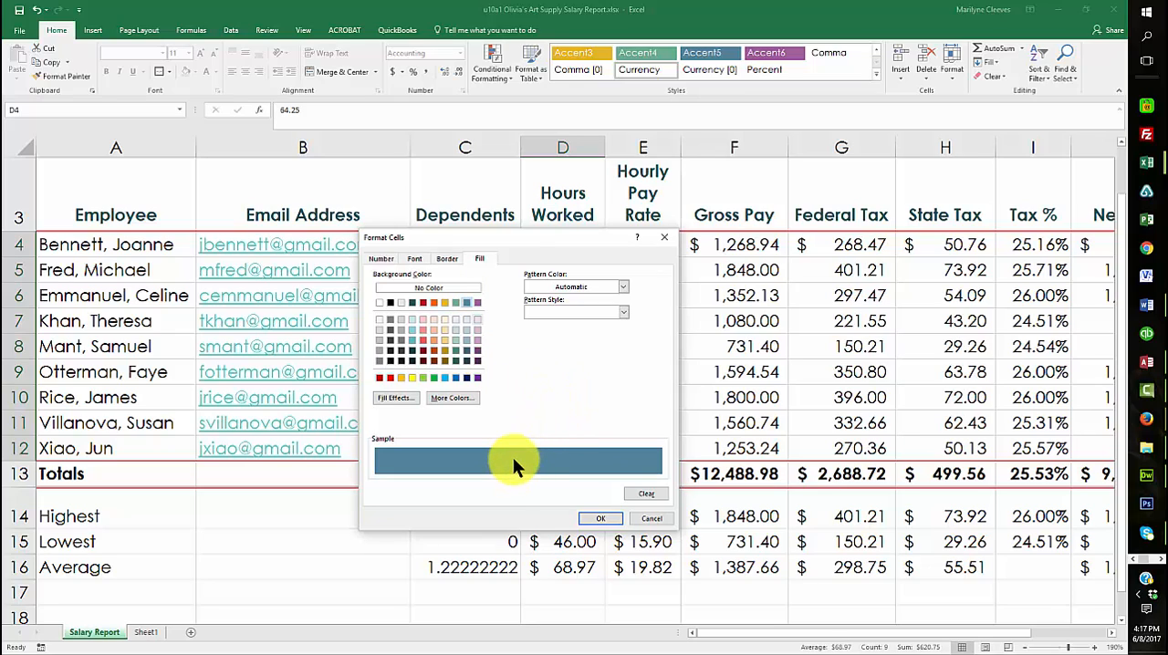
pyautogui.click(599, 518)
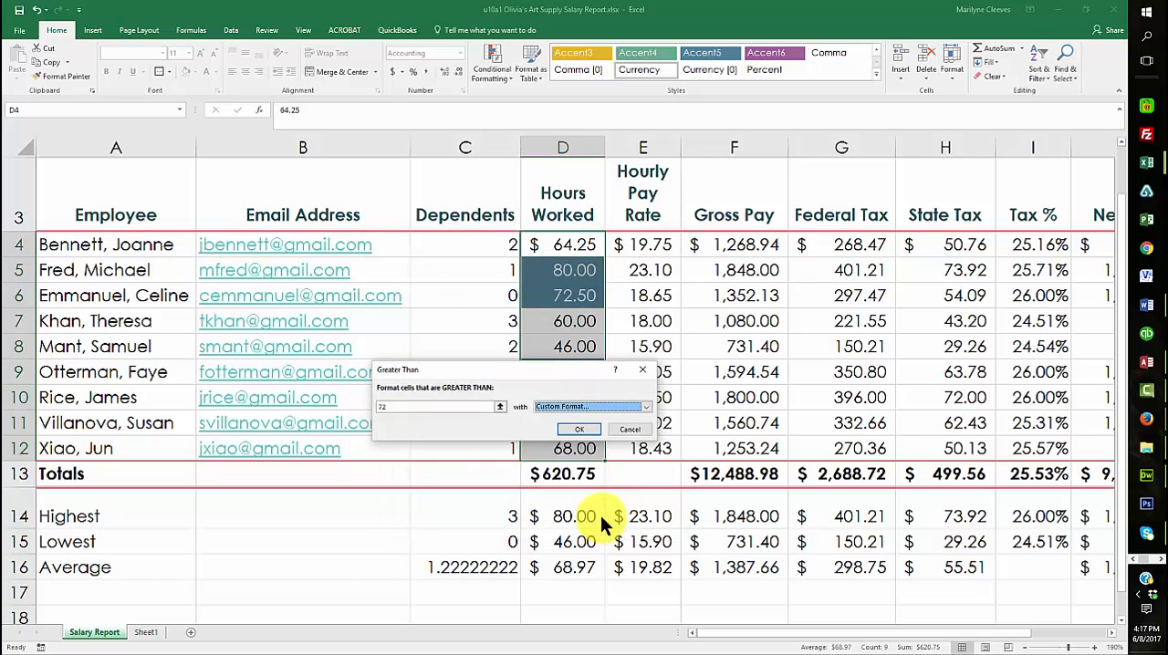
pyautogui.click(588, 430)
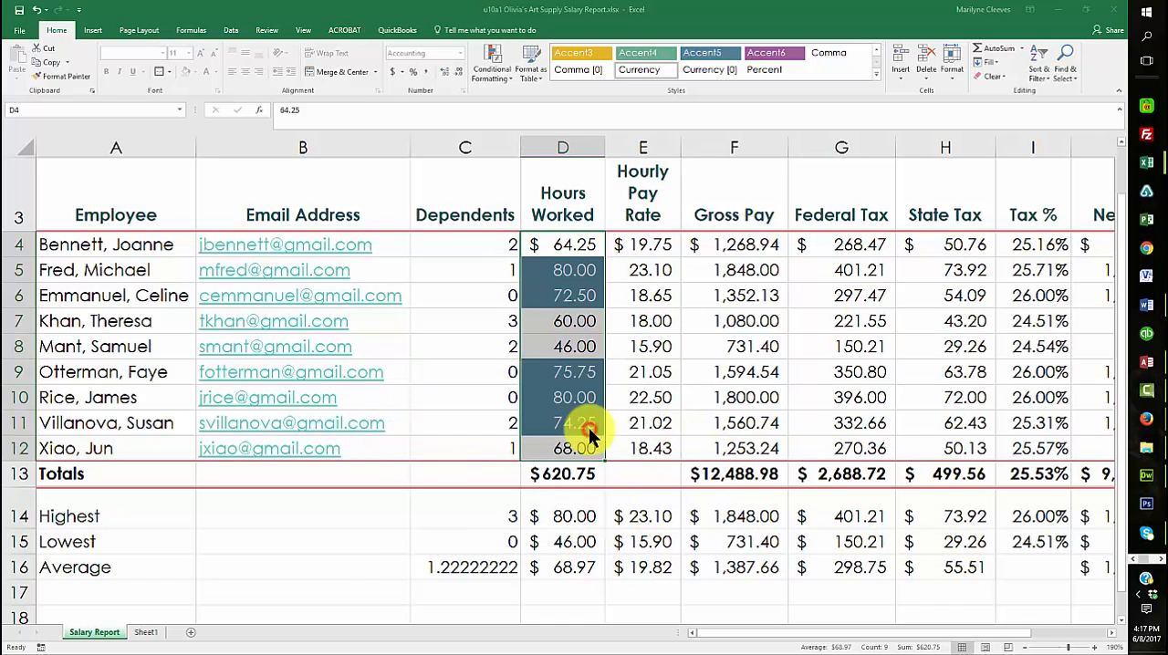
pyautogui.click(151, 616)
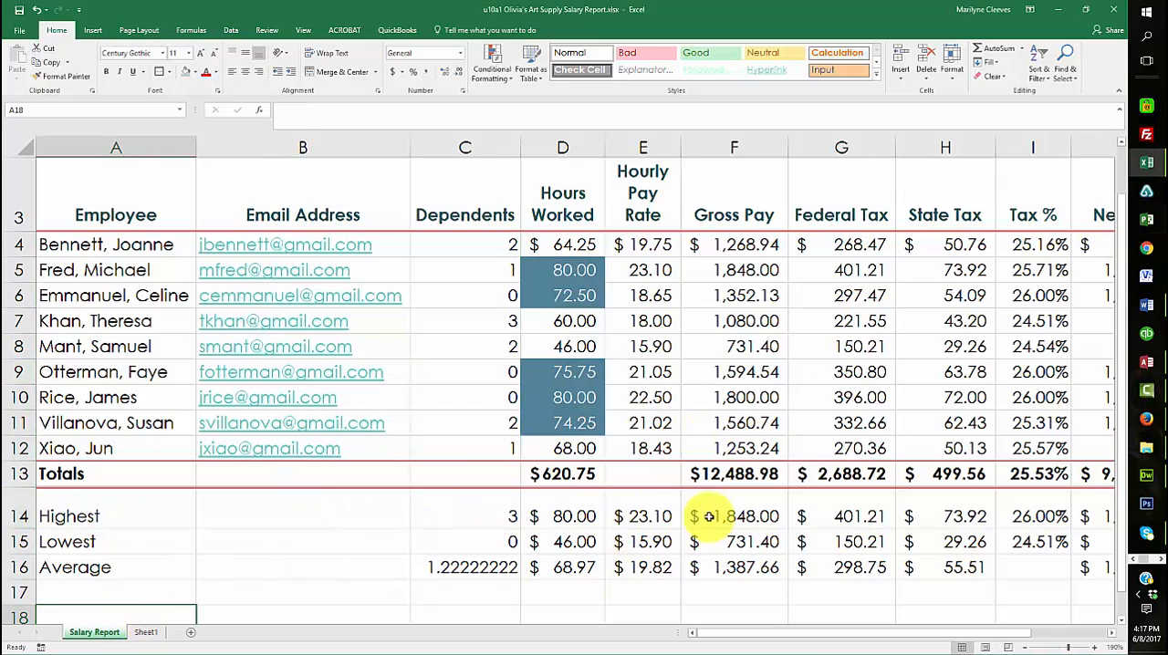
pyautogui.scroll(-2, 448, 481)
pyautogui.scroll(3, 448, 481)
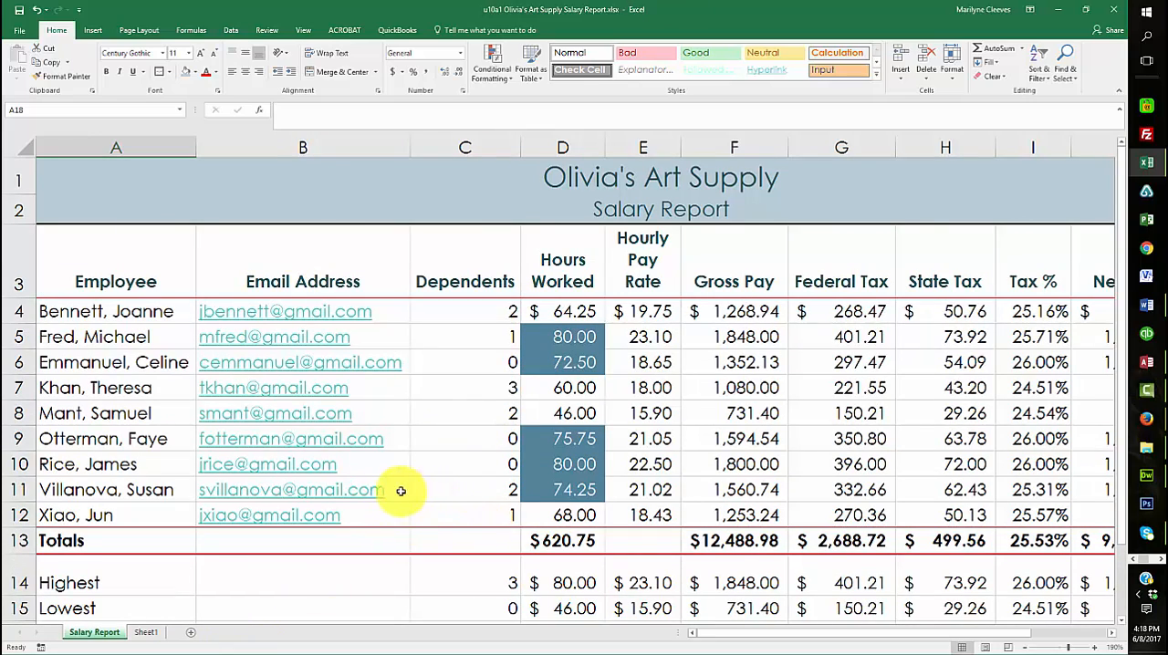
pyautogui.scroll(-1, 392, 490)
pyautogui.scroll(1, 392, 490)
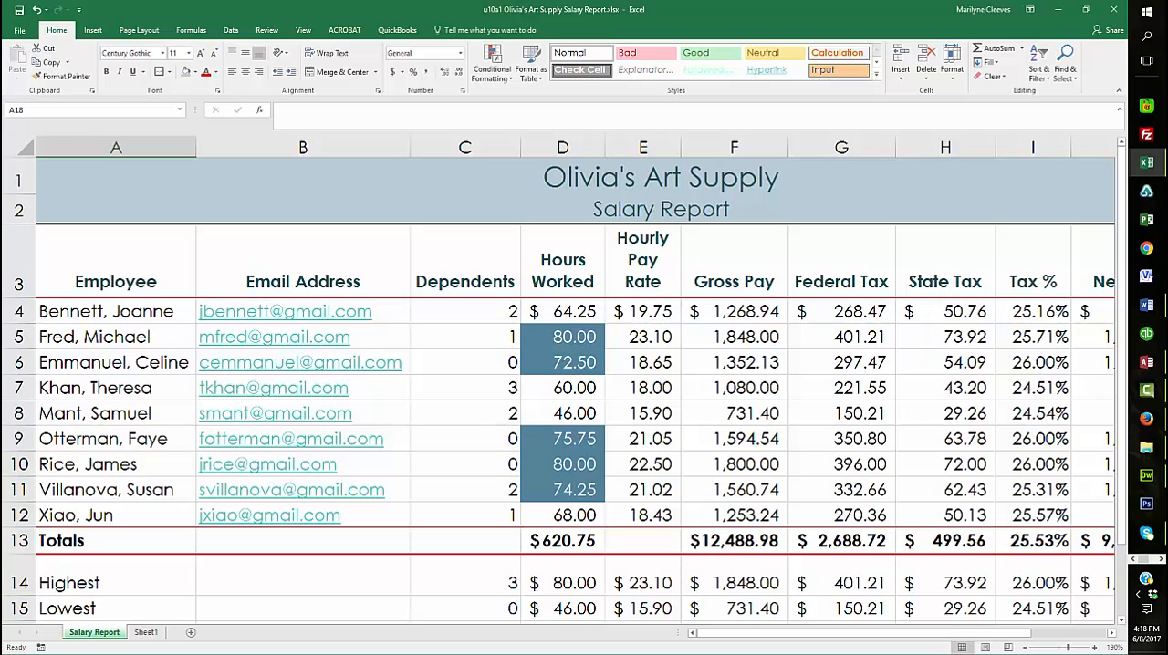
pyautogui.press('F10')
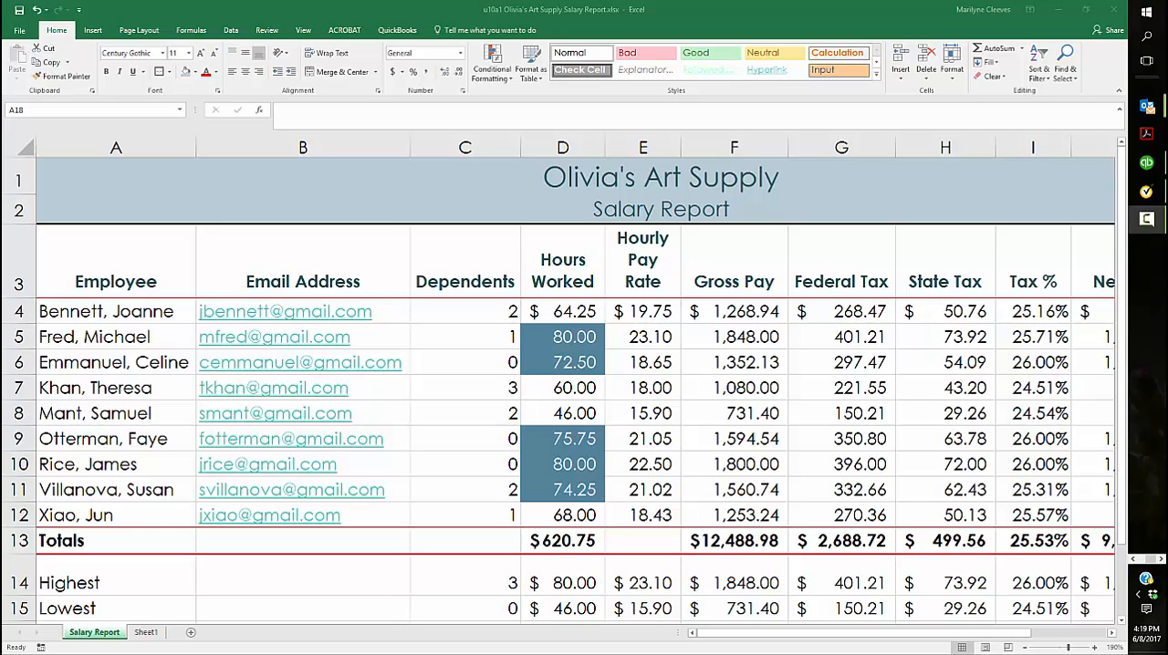
# Select the nonadjacent columns F, G, J and K together and adjust their shared column width
pyautogui.click(851, 148)
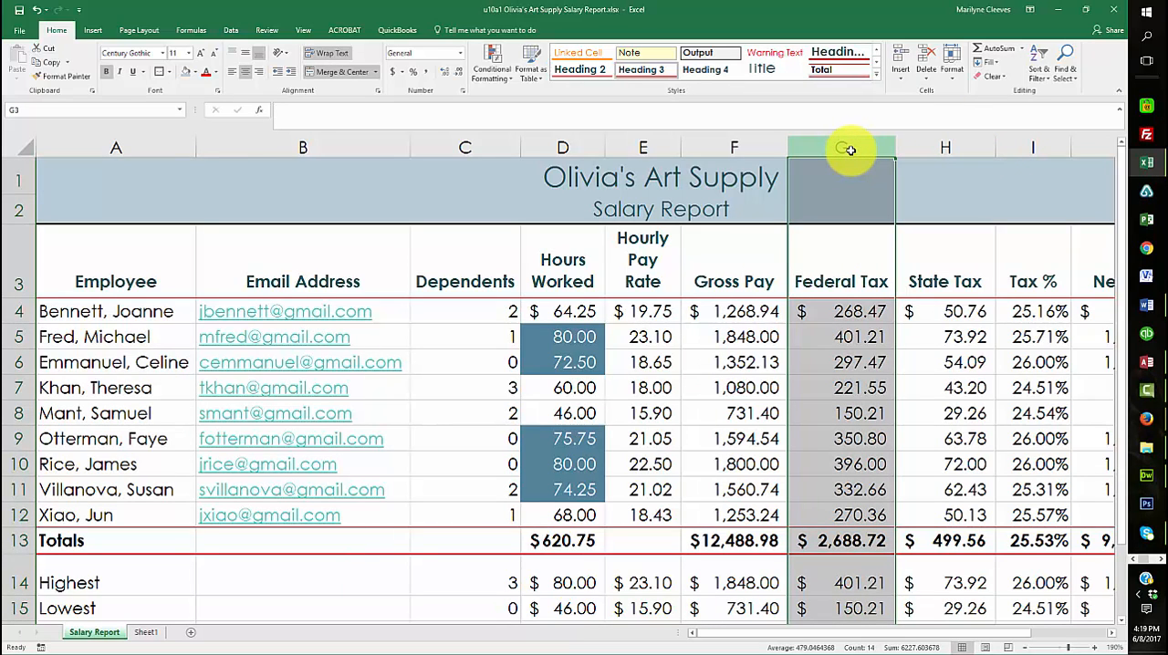
pyautogui.click(735, 148)
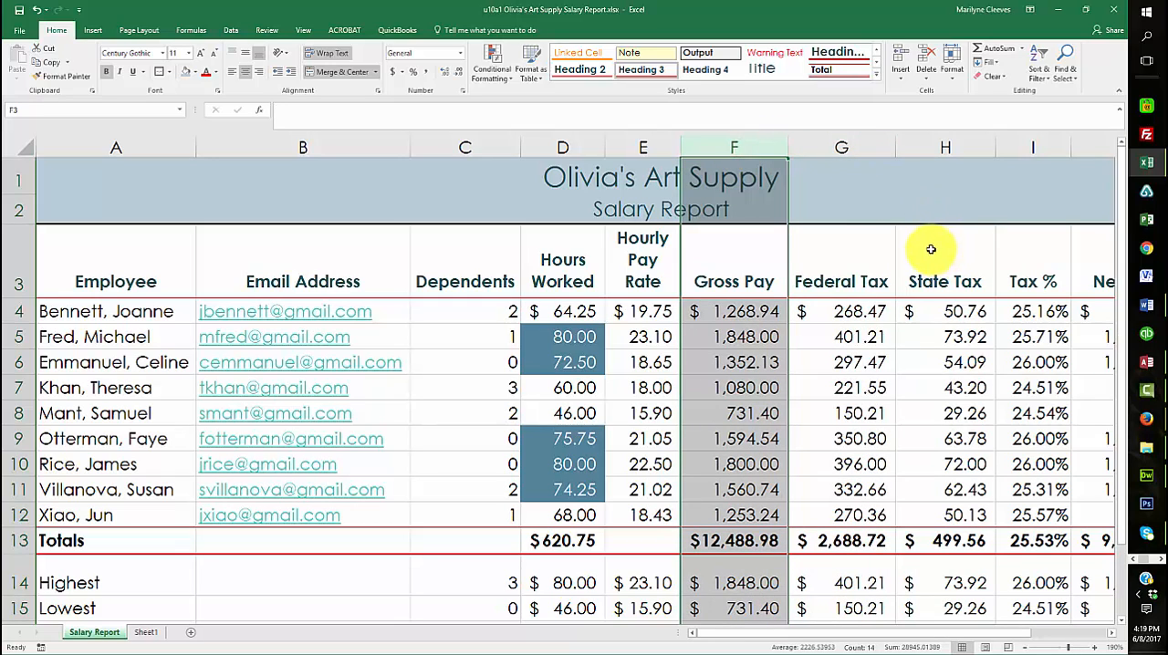
pyautogui.keyDown('ctrl'); pyautogui.click(846, 148); pyautogui.keyUp('ctrl')
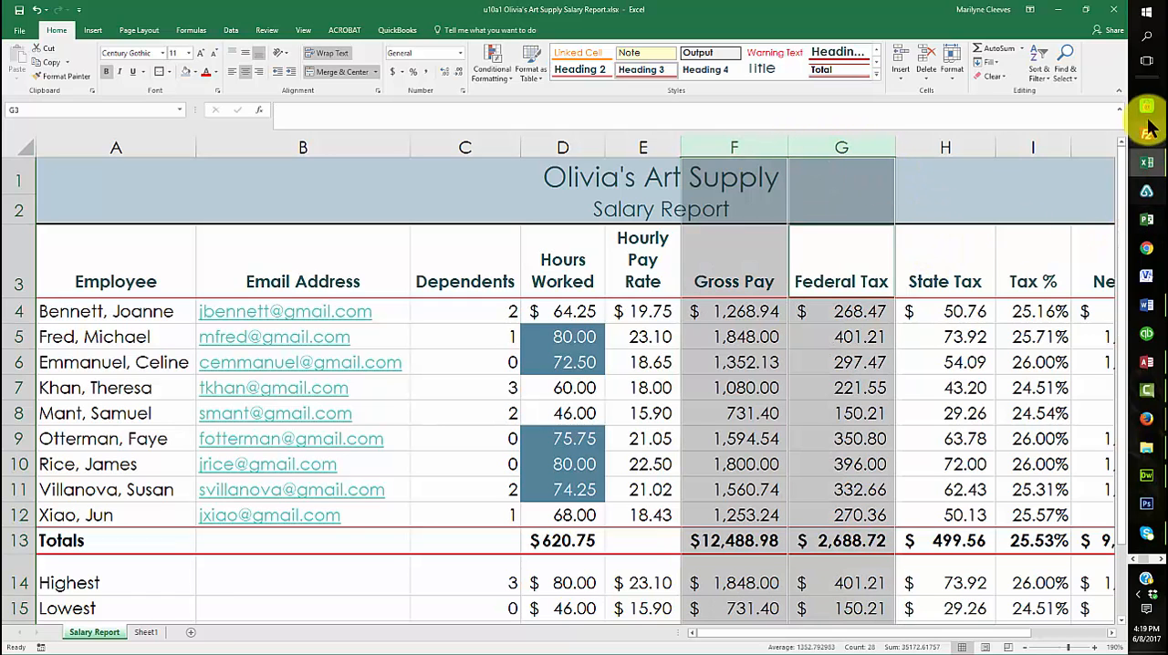
pyautogui.moveTo(883, 632); pyautogui.dragTo(972, 638)
pyautogui.keyDown('ctrl'); pyautogui.click(755, 147); pyautogui.keyUp('ctrl')
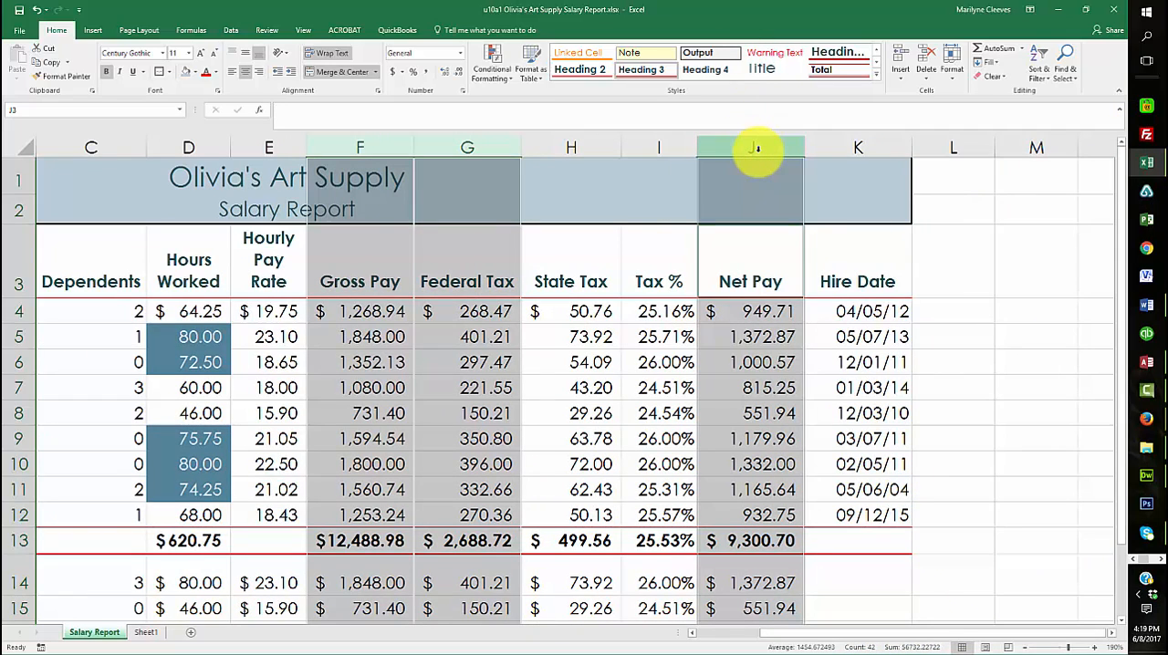
pyautogui.keyDown('ctrl'); pyautogui.click(862, 146); pyautogui.keyUp('ctrl')
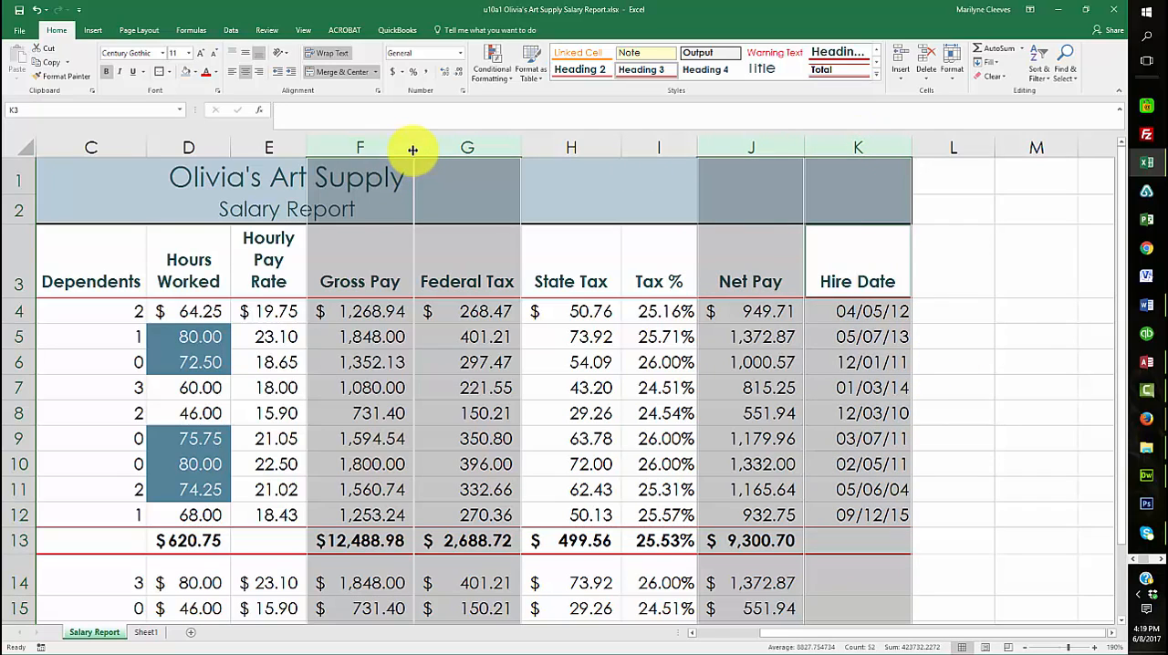
pyautogui.moveTo(413, 149); pyautogui.dragTo(362, 153)
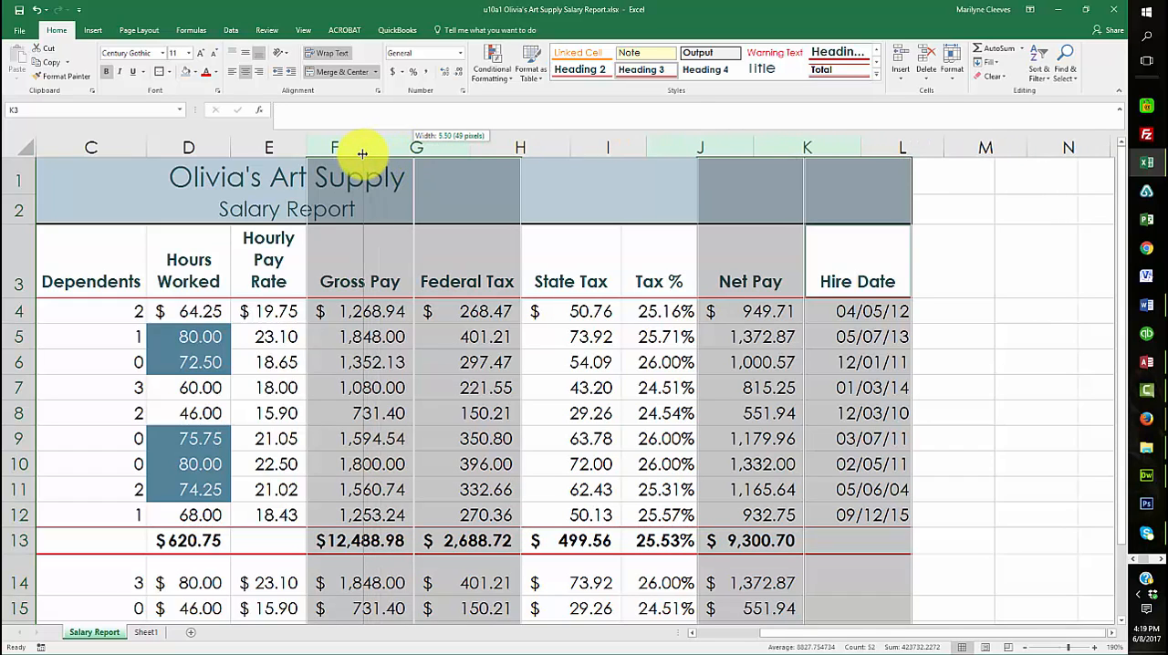
pyautogui.moveTo(362, 153); pyautogui.dragTo(413, 158)
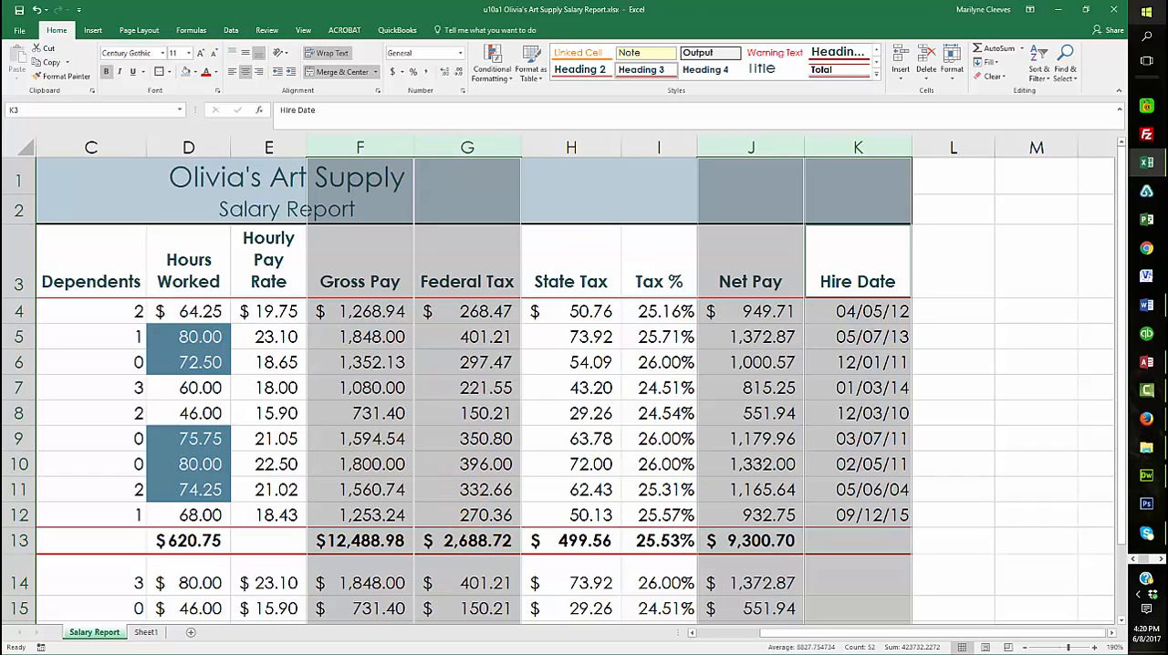
# Bring up the print preview's Page Setup and set the page orientation to Landscape
pyautogui.hotkey('alt', 'Tab')
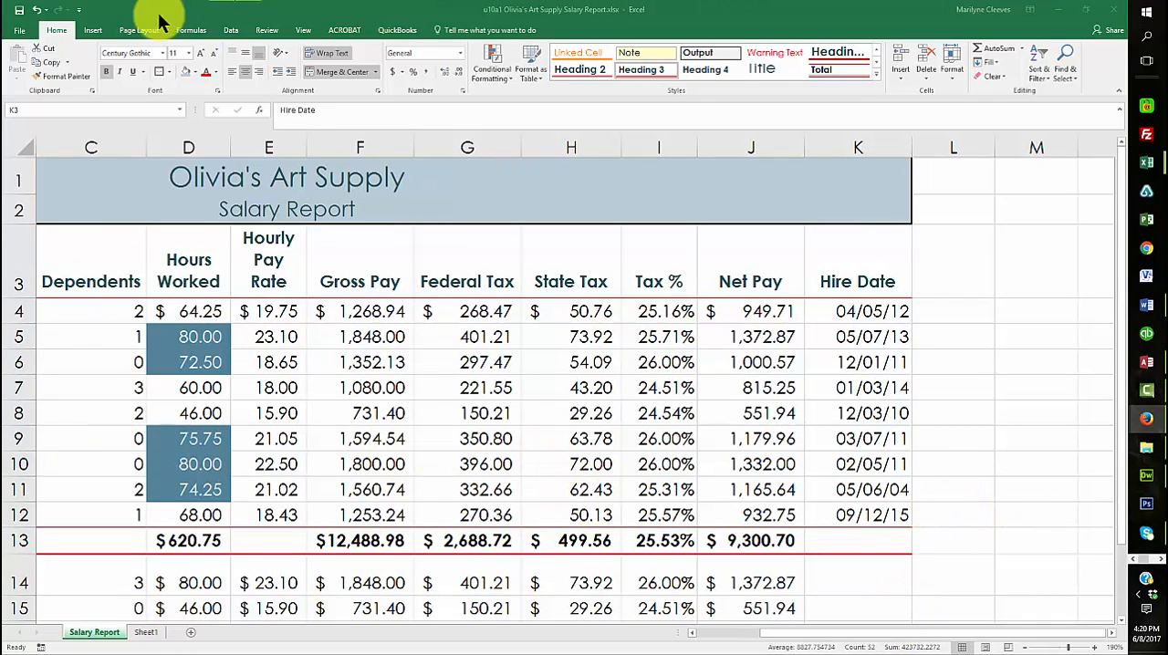
pyautogui.click(20, 31)
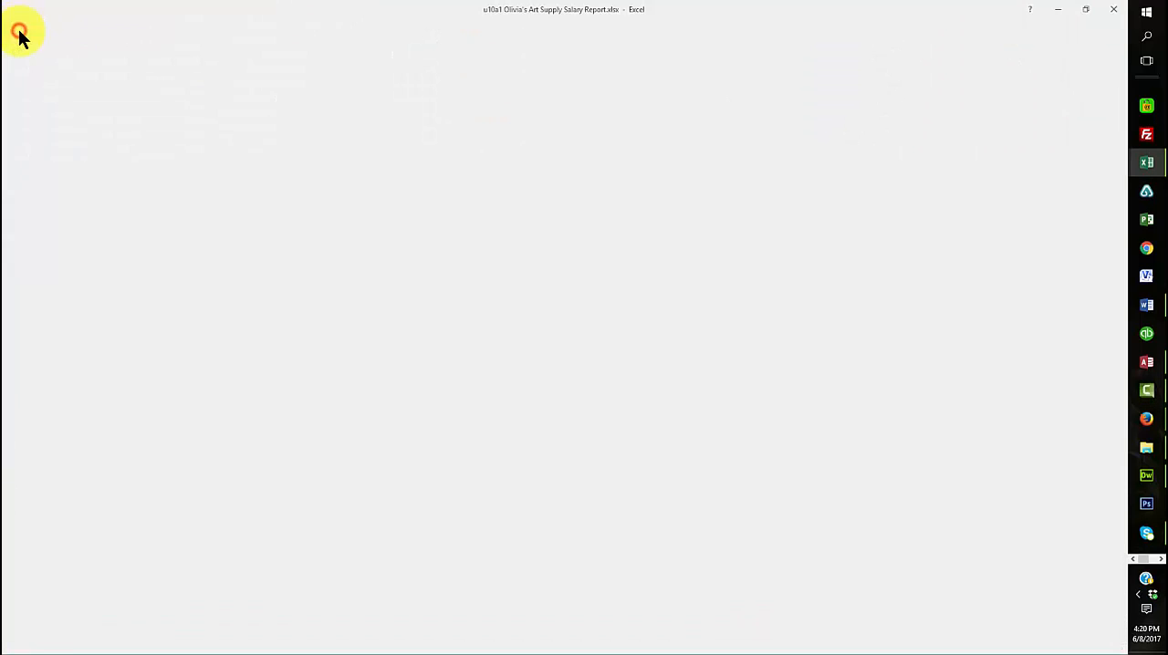
pyautogui.click(26, 206)
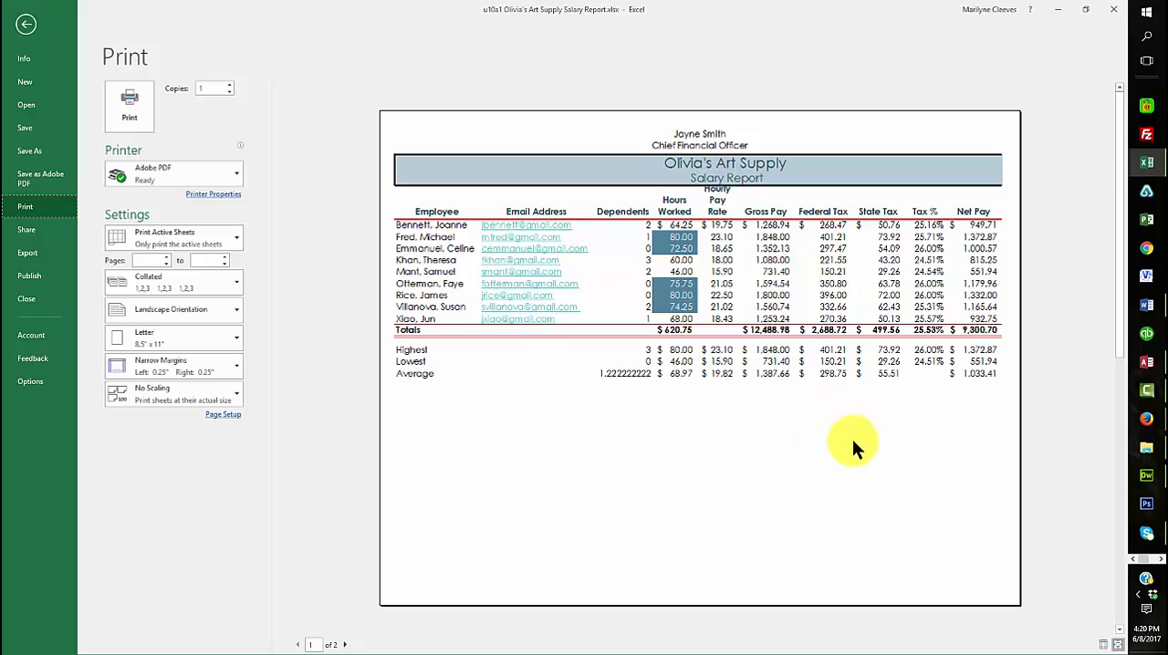
pyautogui.click(225, 415)
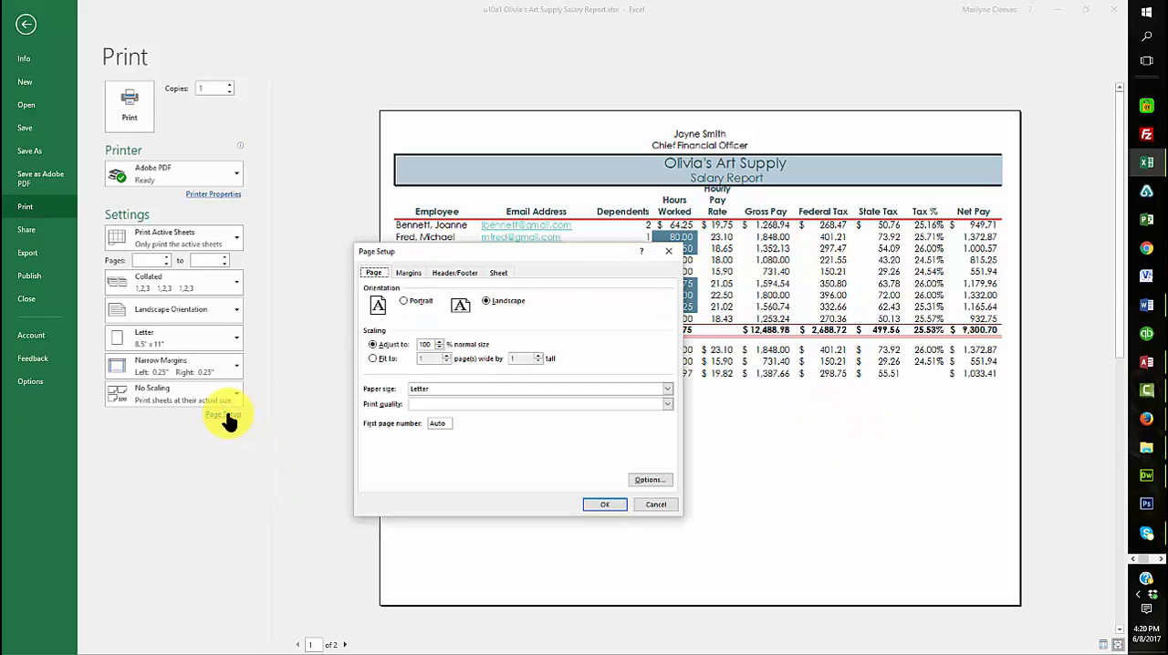
pyautogui.click(489, 306)
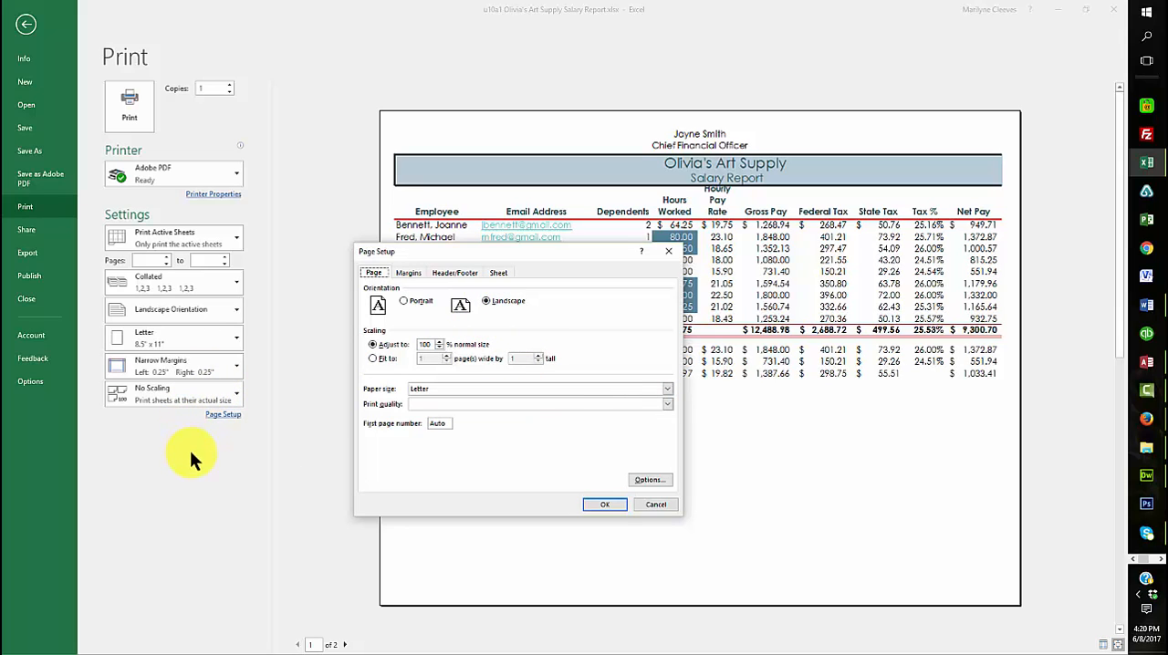
# Review the name and job title in the custom header's center section, and accept the header and page setup
pyautogui.click(454, 273)
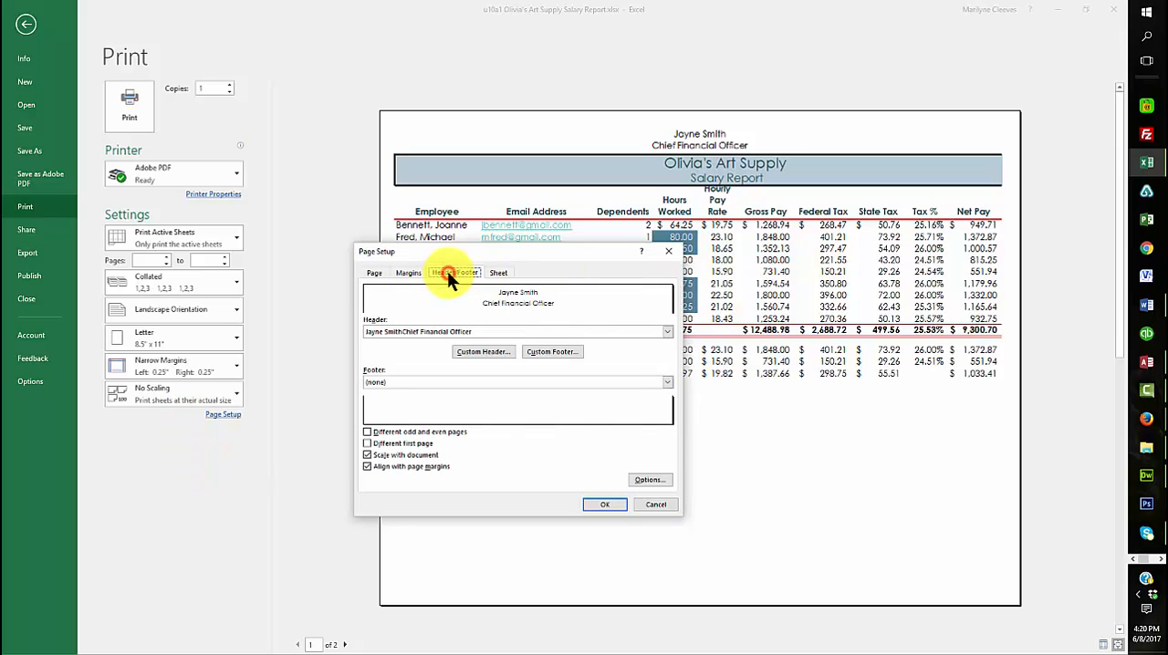
pyautogui.click(493, 354)
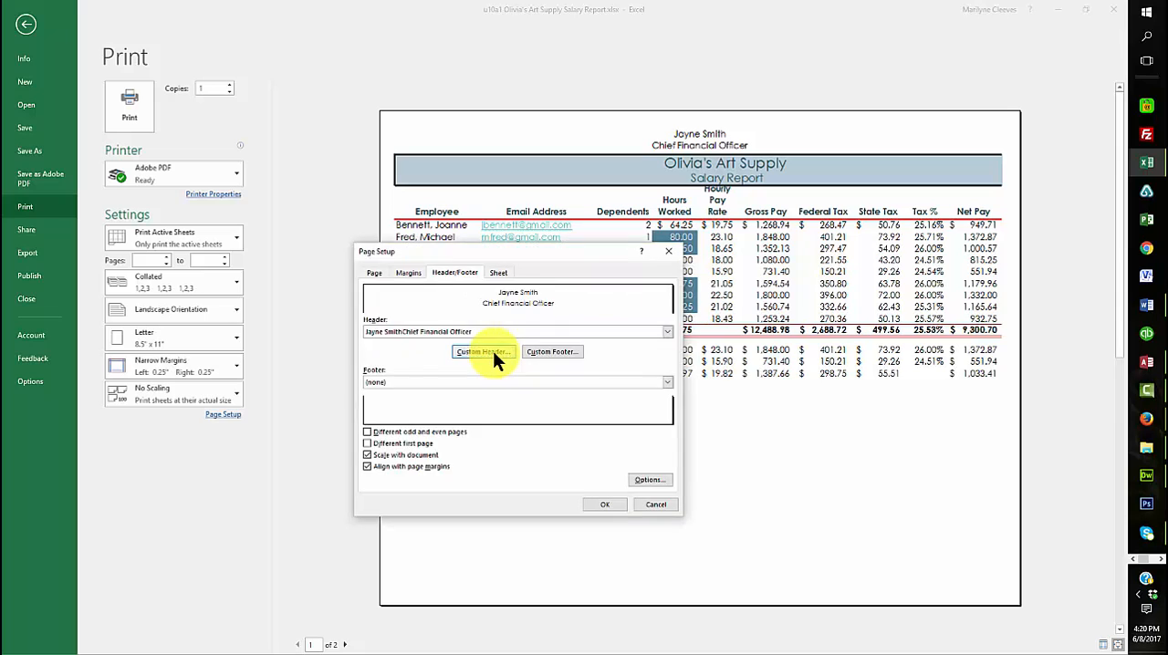
pyautogui.moveTo(541, 413); pyautogui.dragTo(482, 410)
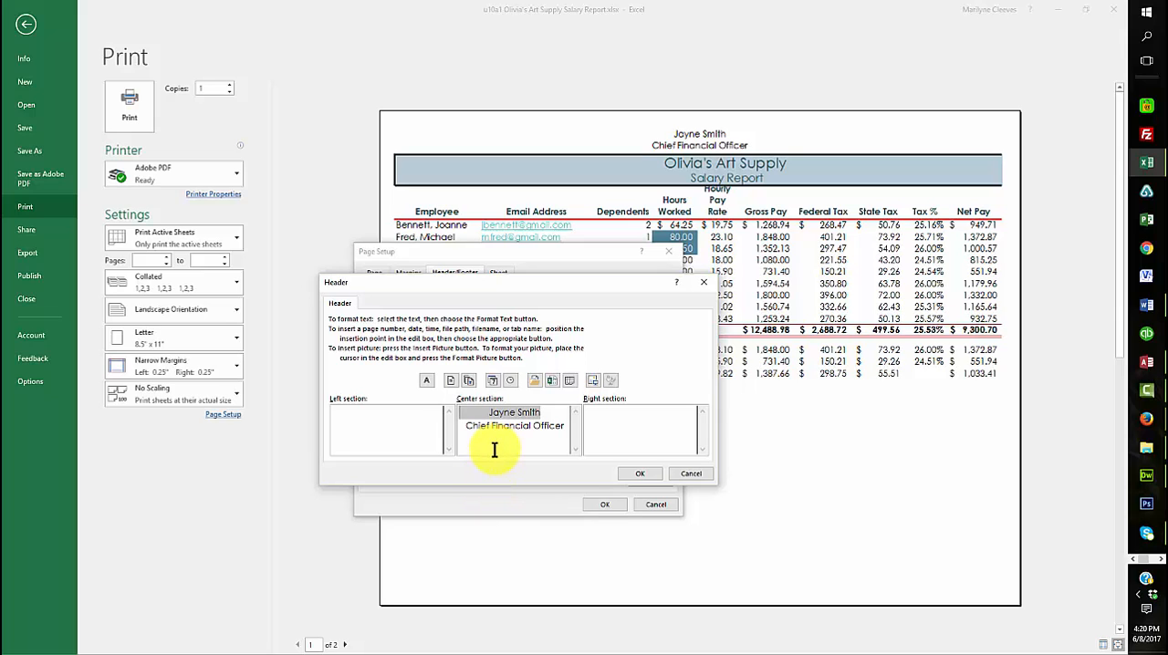
pyautogui.click(636, 472)
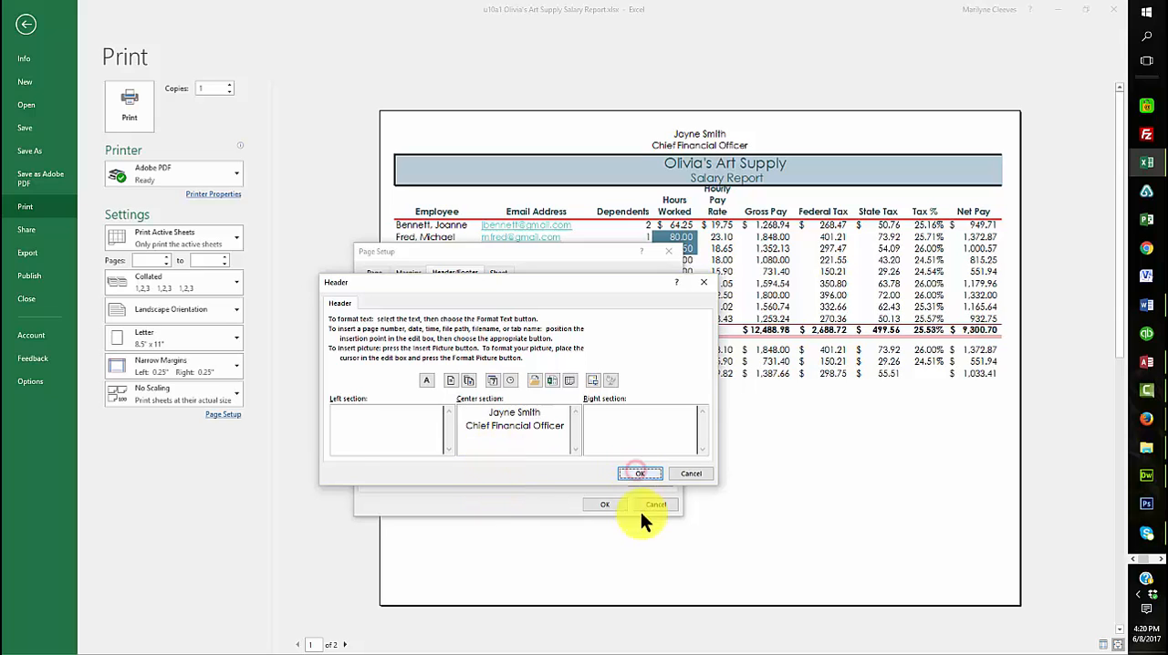
pyautogui.click(607, 506)
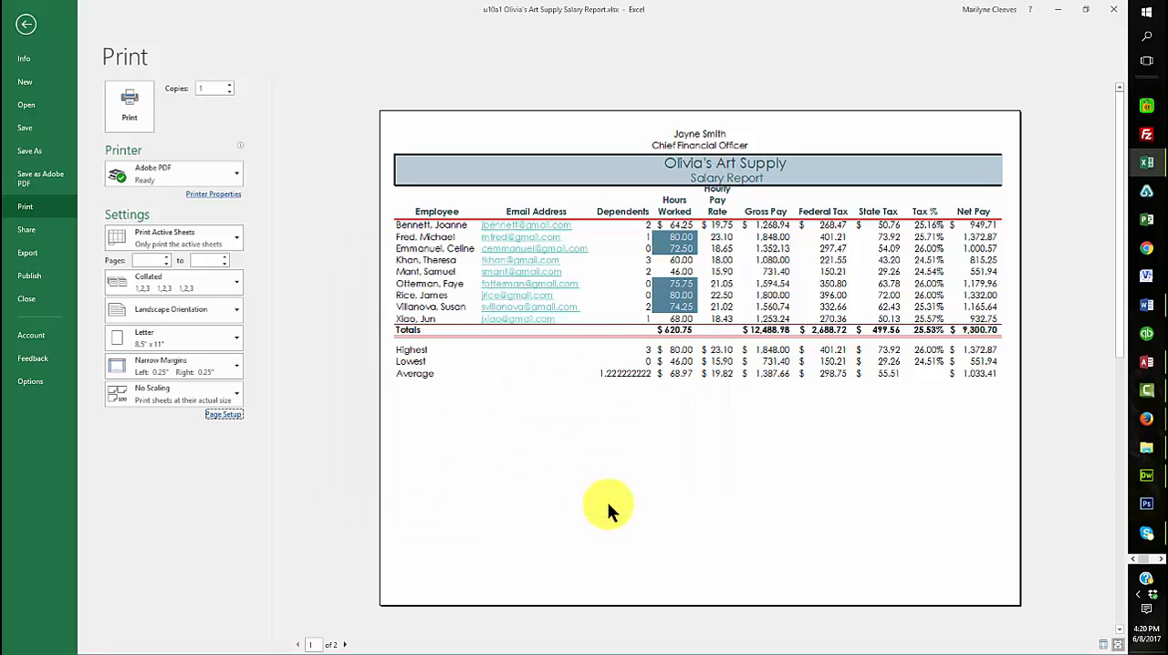
# Return from the print preview to the Salary Report worksheet and select cell D7
pyautogui.click(26, 24)
pyautogui.click(223, 388)
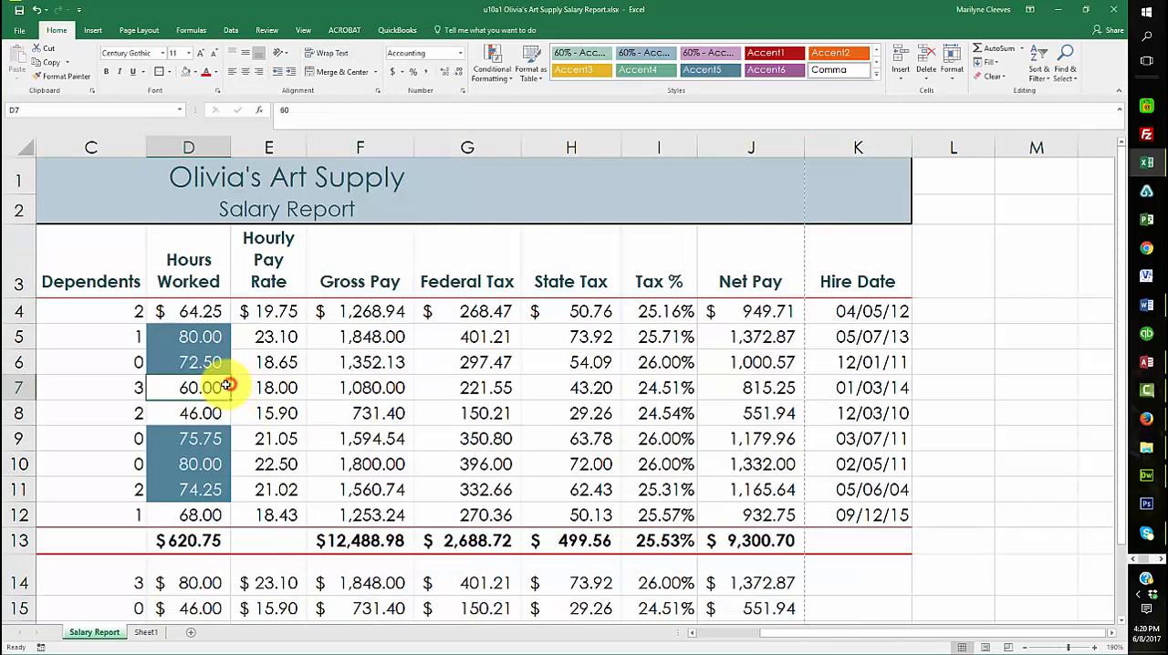
pyautogui.moveTo(776, 635); pyautogui.dragTo(704, 637)
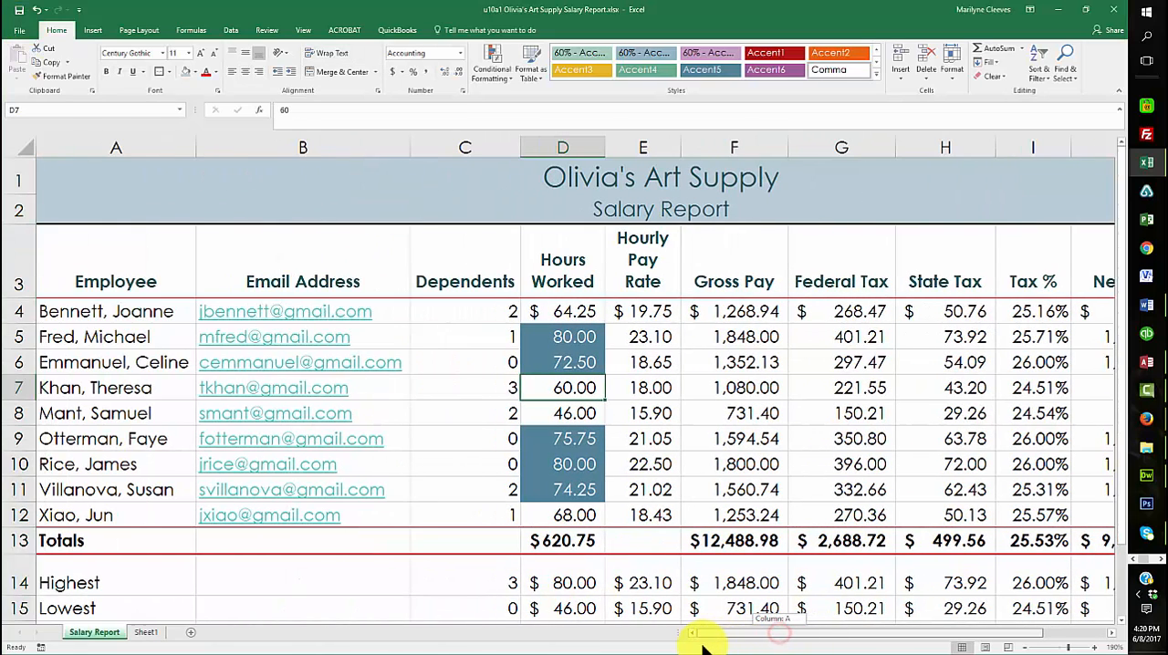